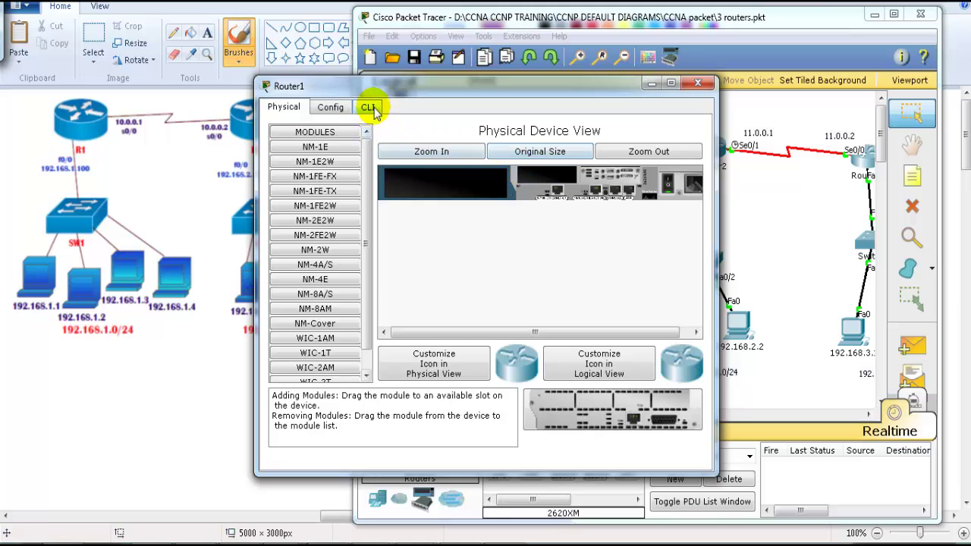
On R1, enter enable mode, run show ip interface brief, and check FastEthernet0/0's 192.168.1 address
click(368, 107)
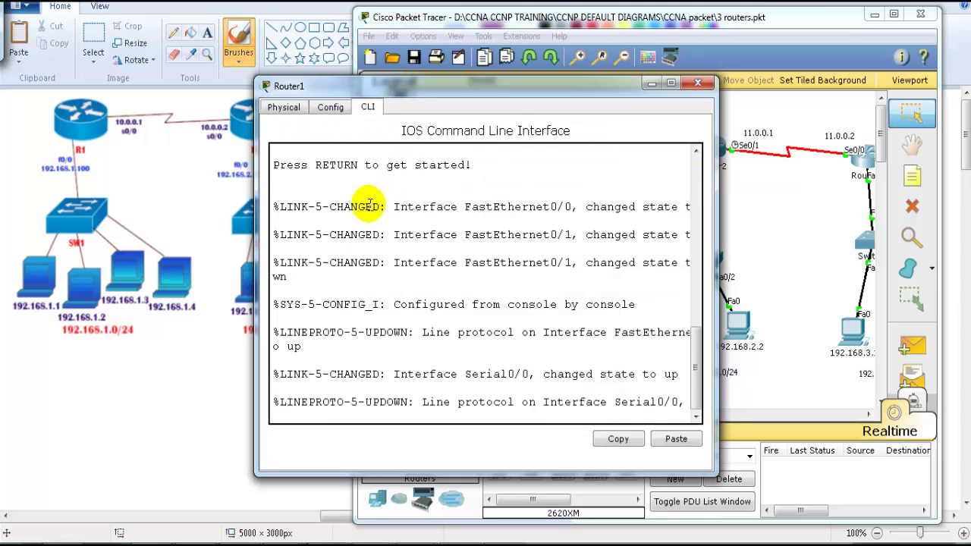
key(Return)
text(en)
key(Return)
text(sh ip int)
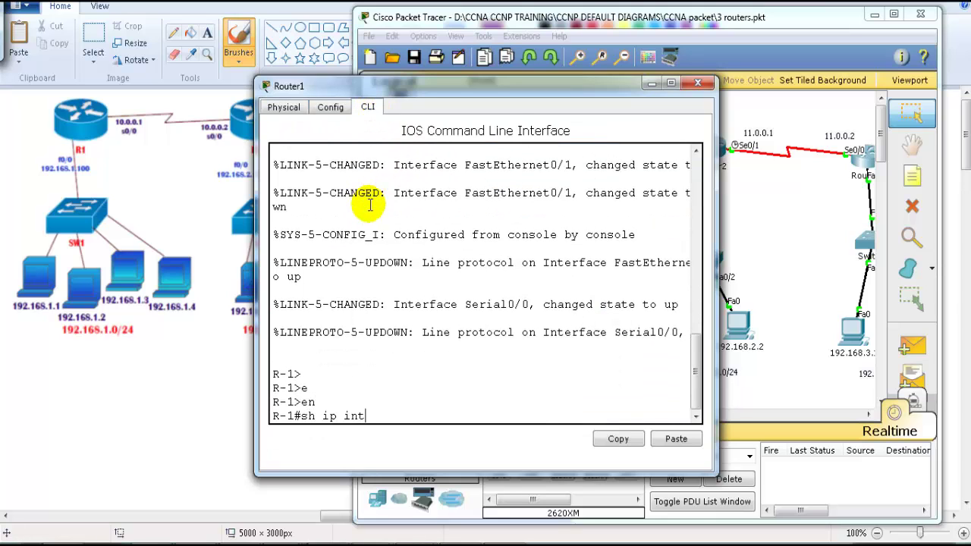
text( br)
key(Tab)
key(Return)
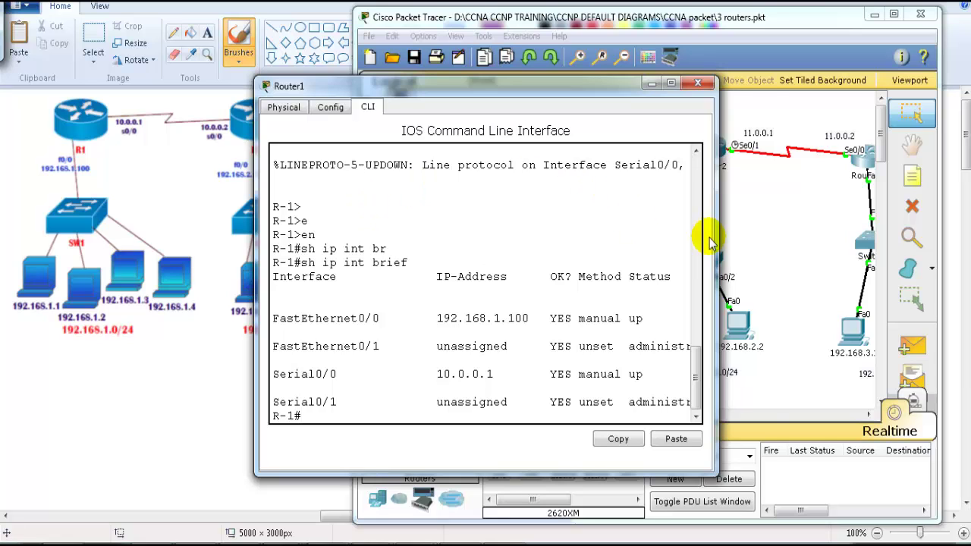
drag(717, 238, 932, 238)
drag(660, 87, 701, 75)
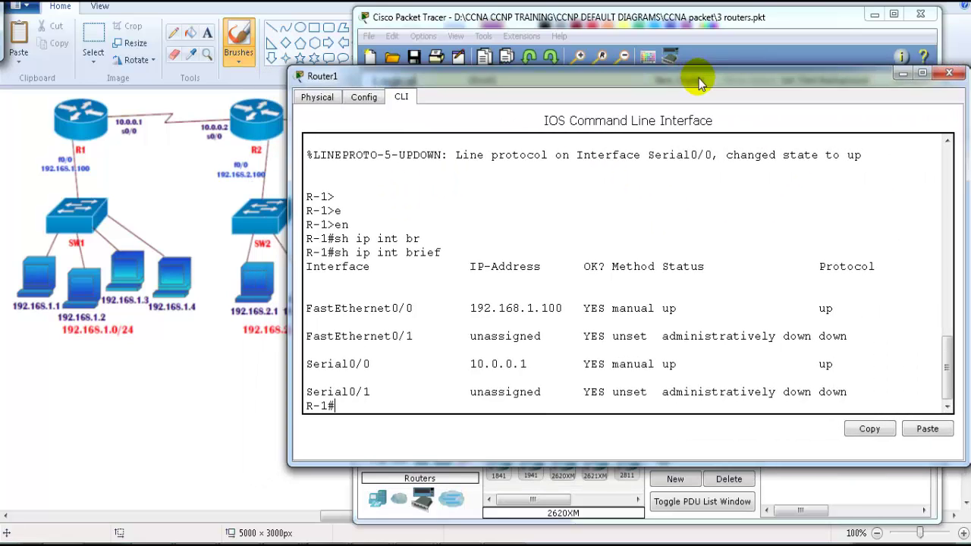
drag(379, 306, 542, 307)
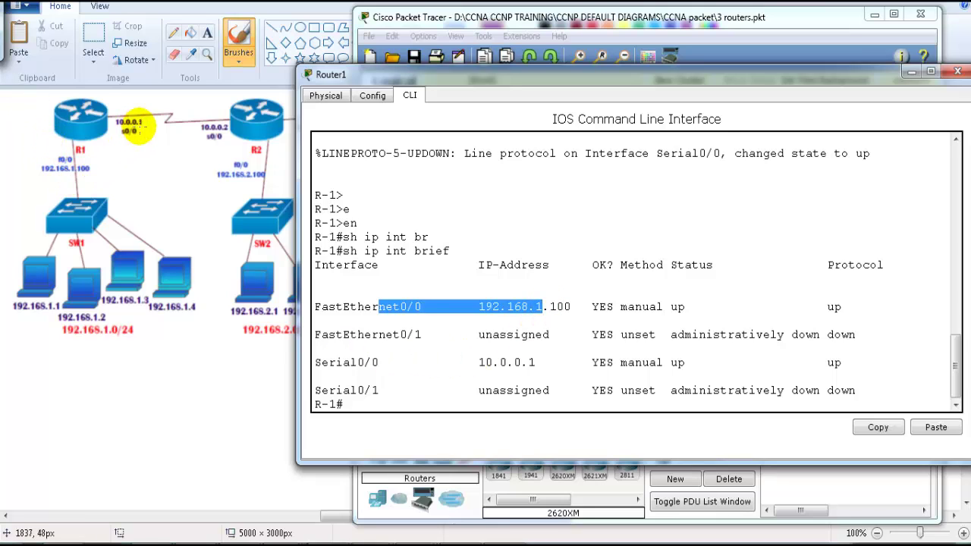
Open R2's CLI and enter privileged mode with en
click(513, 19)
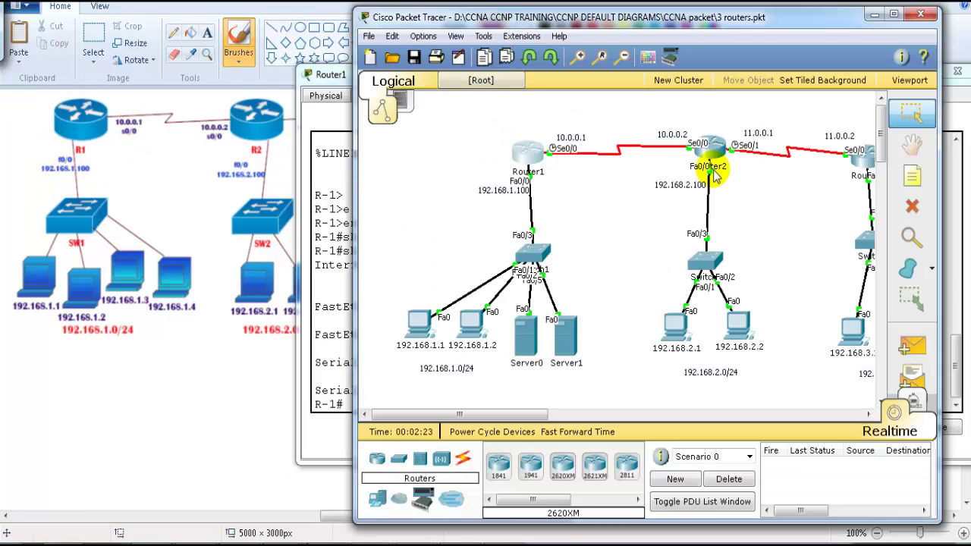
click(701, 148)
drag(479, 67, 581, 70)
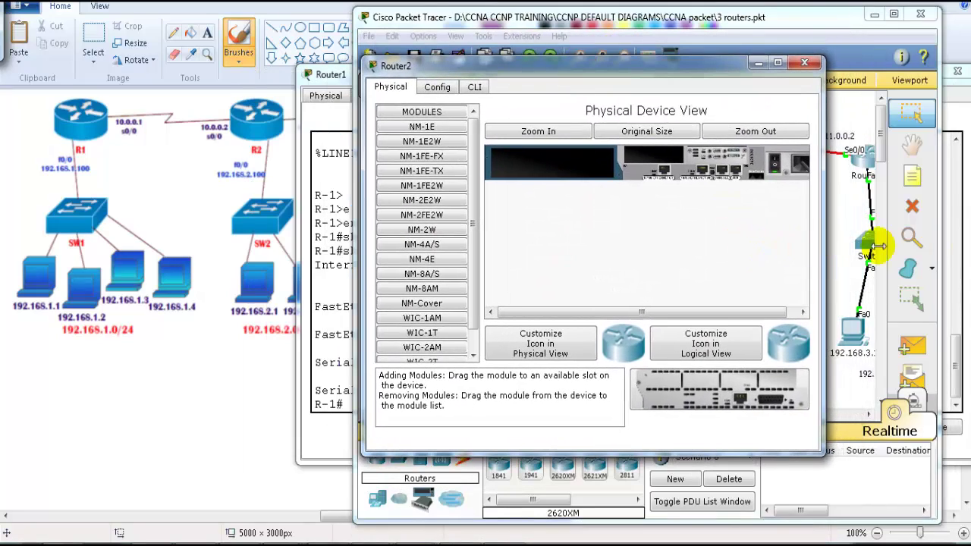
drag(879, 245, 968, 244)
click(474, 86)
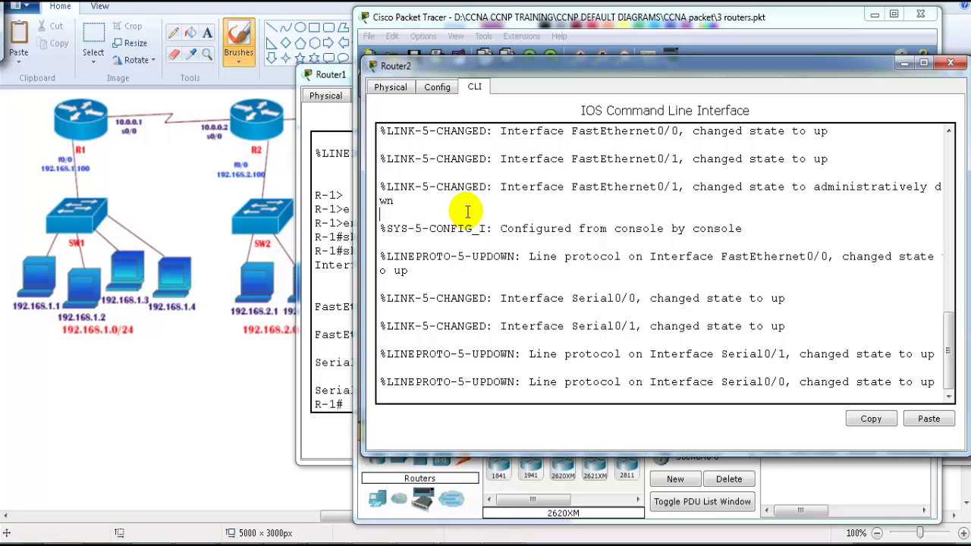
key(Return)
text(en)
key(Tab)
key(Return)
Run show ip int brief on R2: Fa0/0 192.168.2.100, Se0/0 10.0.0.2, Se0/1 11.0.0.1
text(sh ip int b)
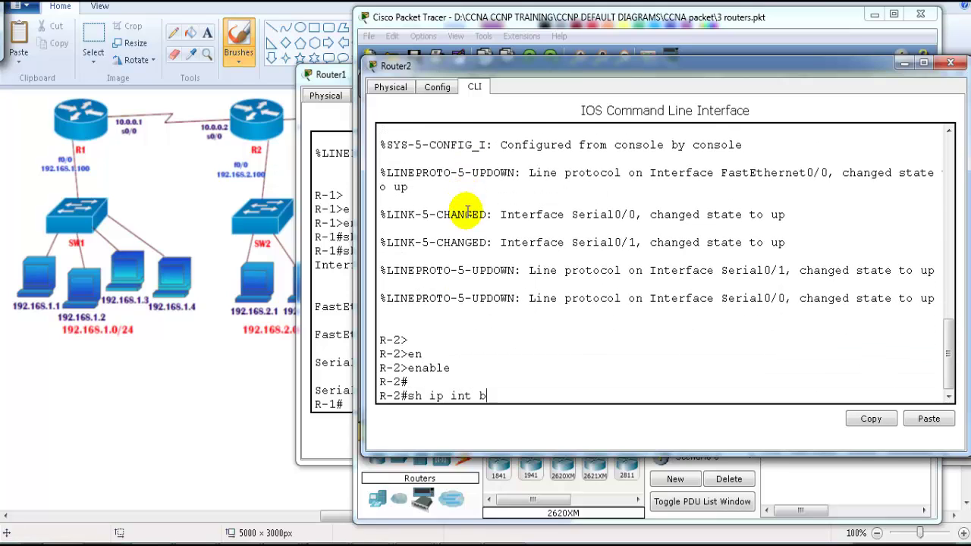
text(r)
key(Tab)
key(Return)
drag(464, 298, 672, 298)
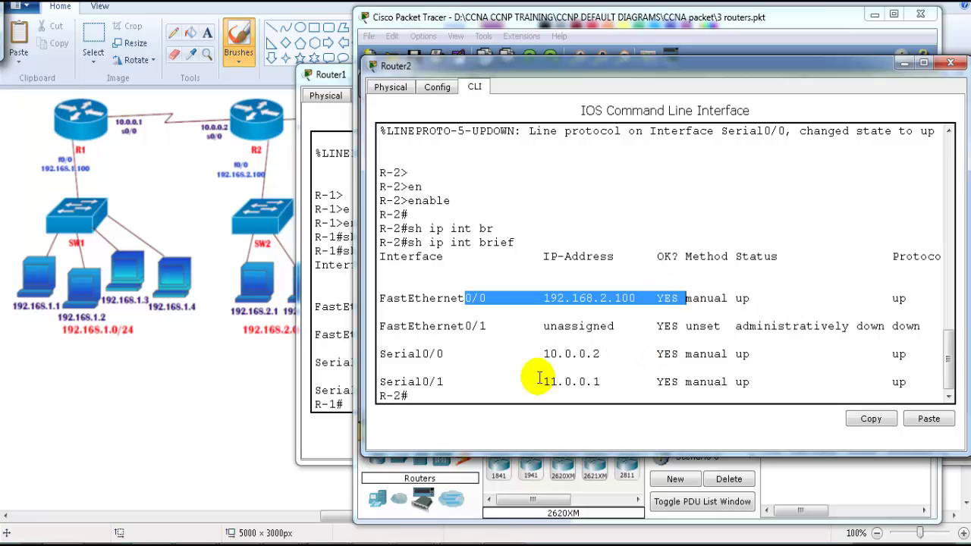
drag(422, 353, 634, 357)
drag(430, 382, 672, 381)
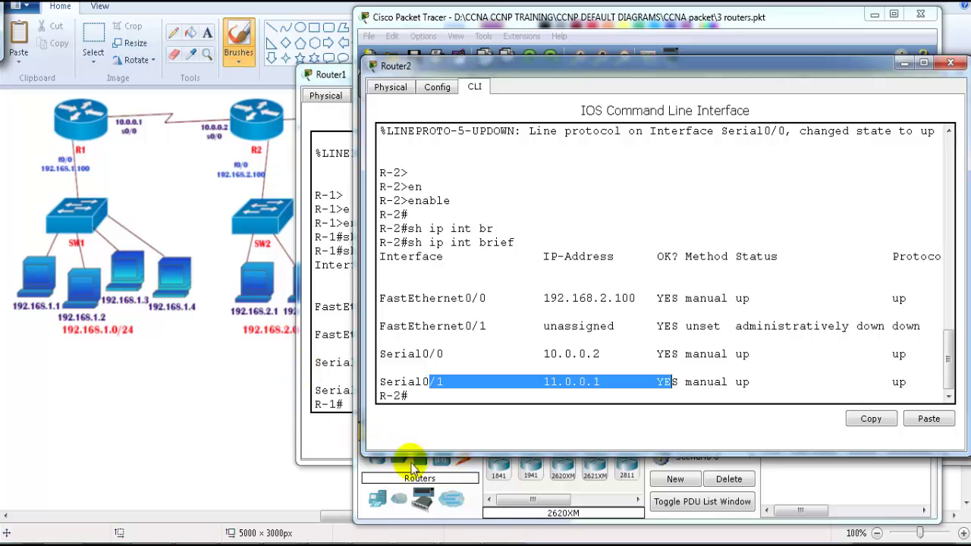
Open R3's CLI and enter privileged mode with en
click(671, 25)
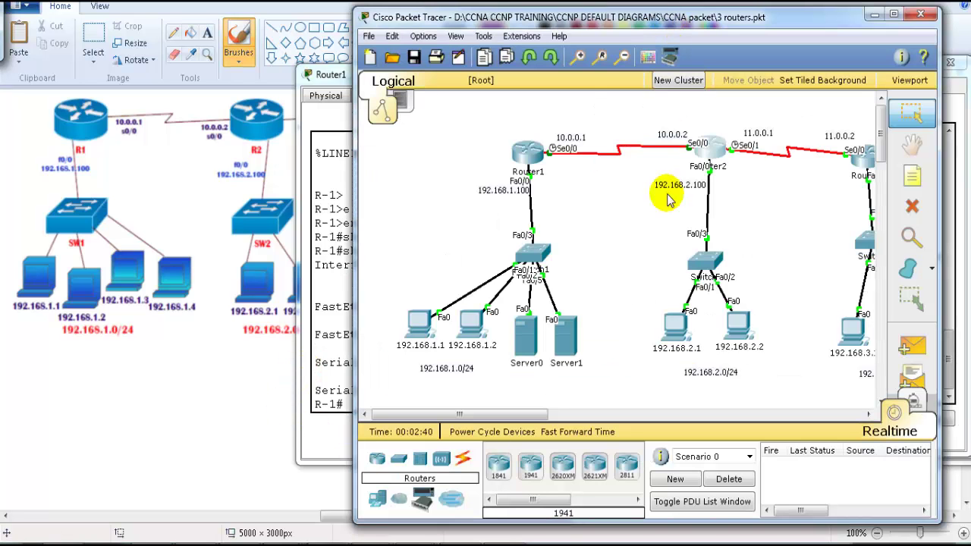
click(861, 168)
drag(403, 61, 581, 74)
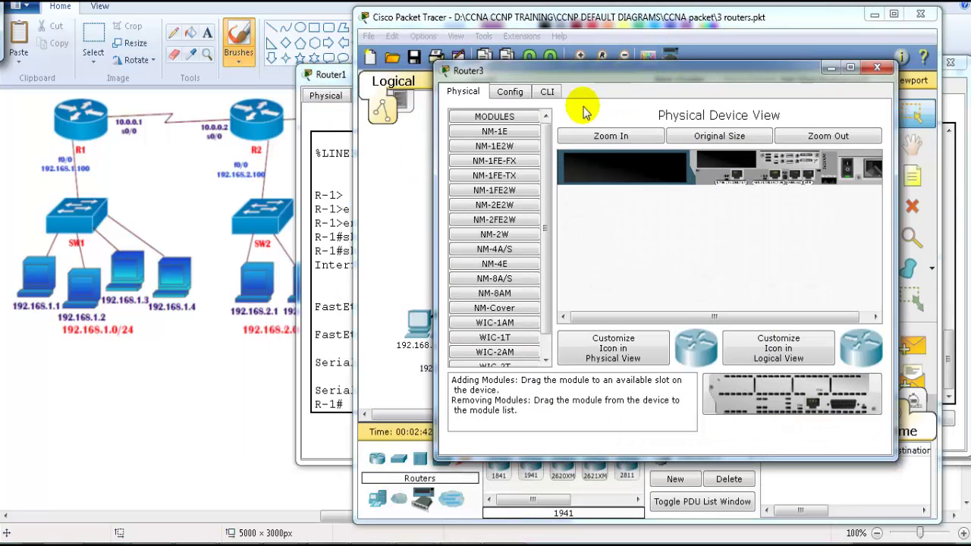
click(547, 91)
key(Return)
text(en)
key(Tab)
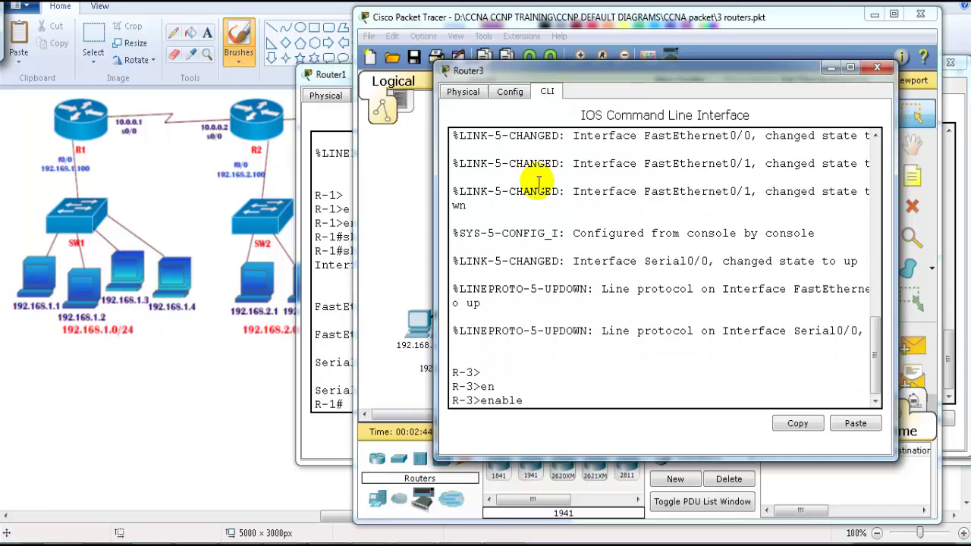
key(Return)
key(Return)
Run show ip int brief on R3, confirm FastEthernet0/0 is manual and up, and return to Paint
text(sh ip int br)
key(Tab)
key(Return)
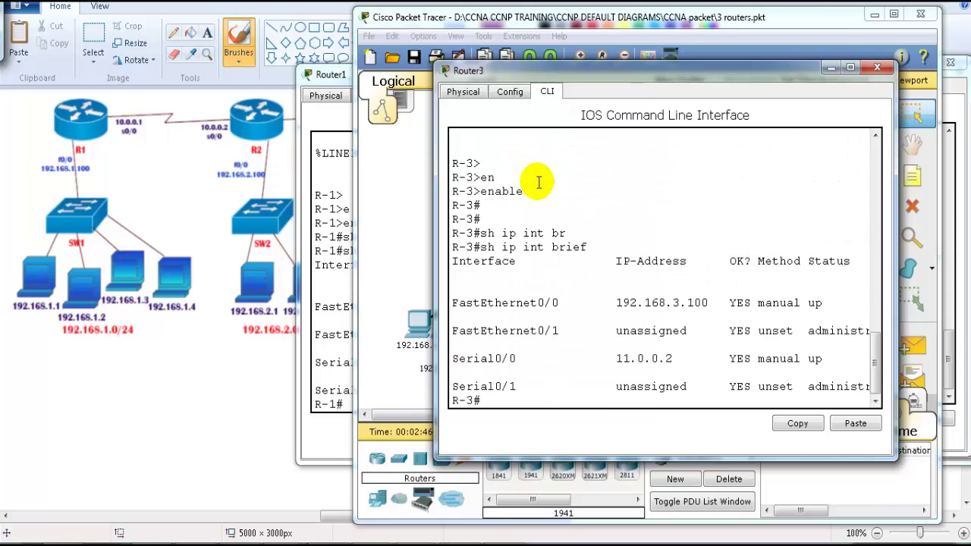
drag(897, 279, 967, 279)
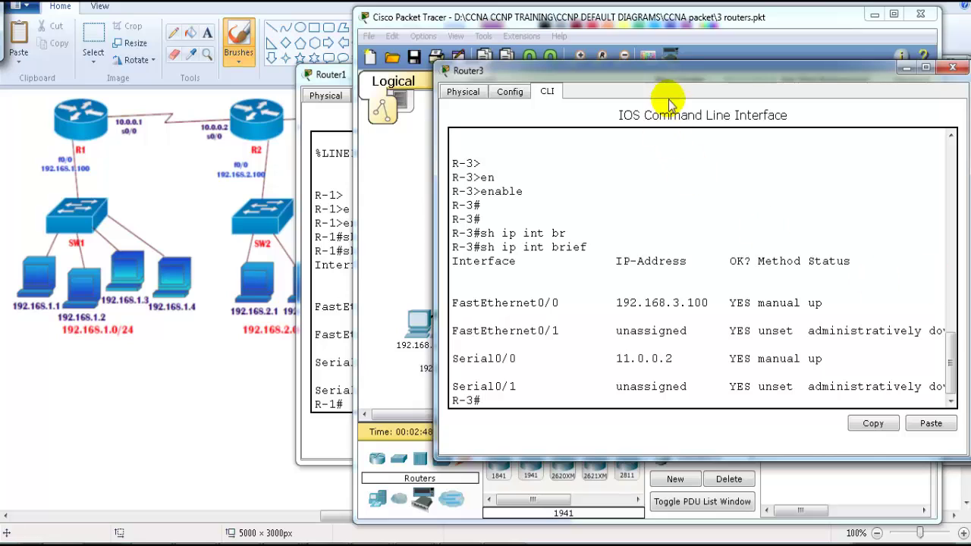
drag(659, 70, 634, 44)
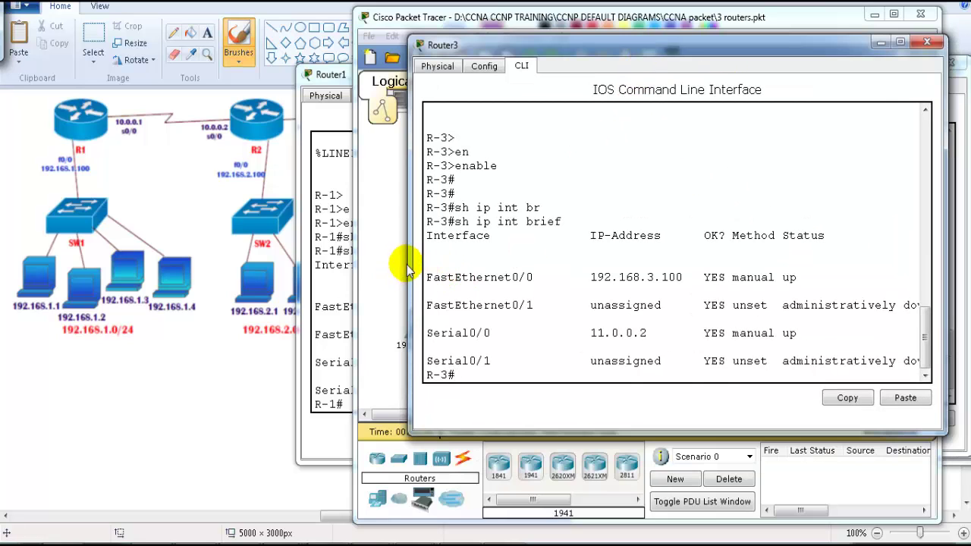
drag(408, 269, 378, 261)
drag(701, 277, 872, 277)
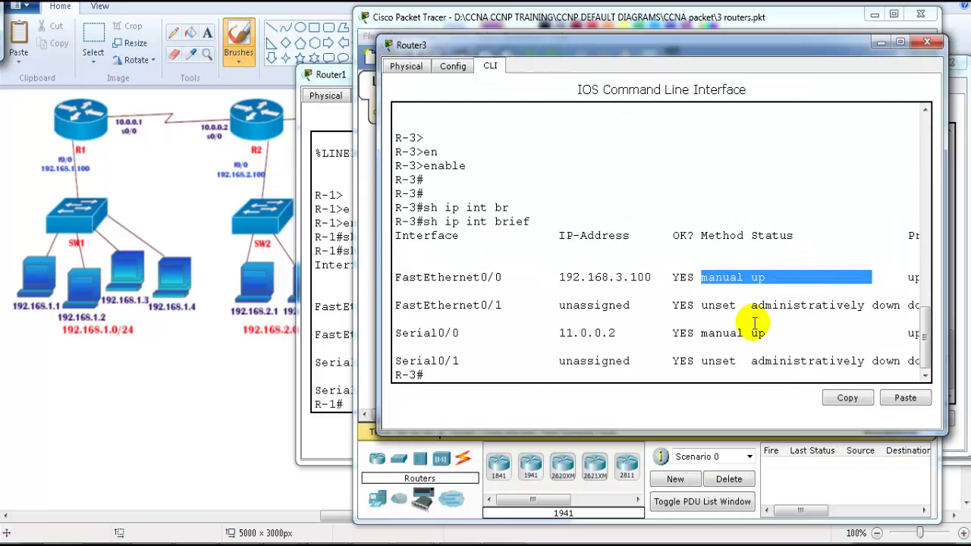
click(721, 326)
click(838, 334)
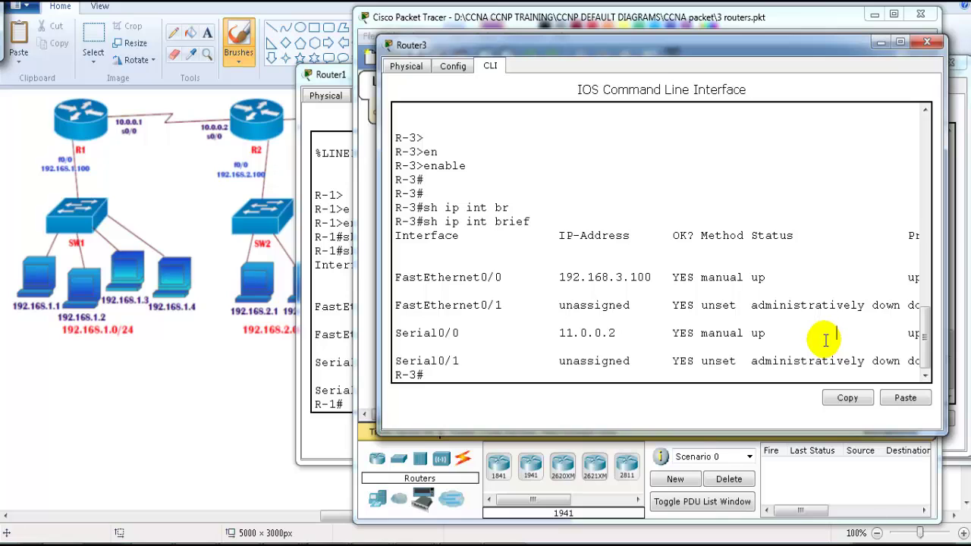
click(417, 19)
click(256, 131)
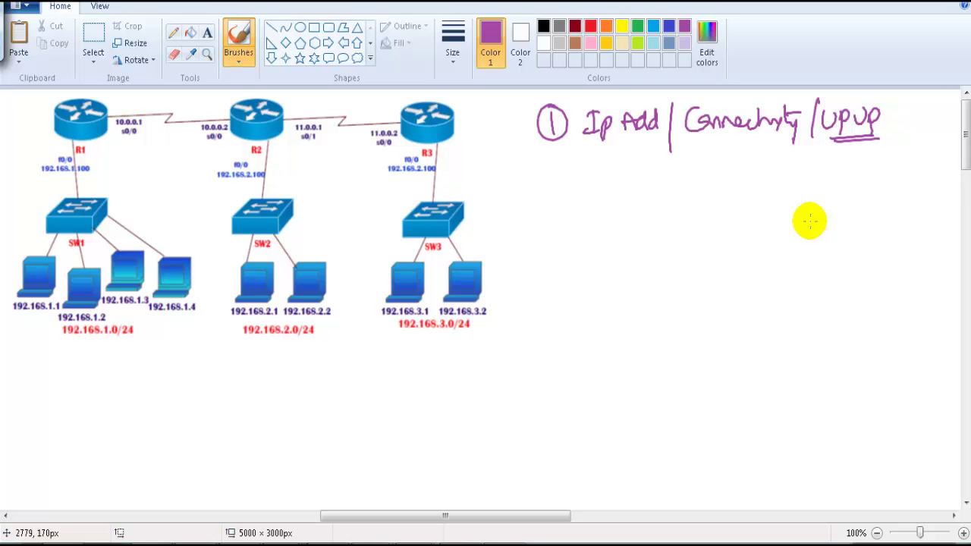
Circle 192.168.1.0/24 toward 192.168.2.0/24 in orange, undo the strokes, and reselect the brush
click(606, 27)
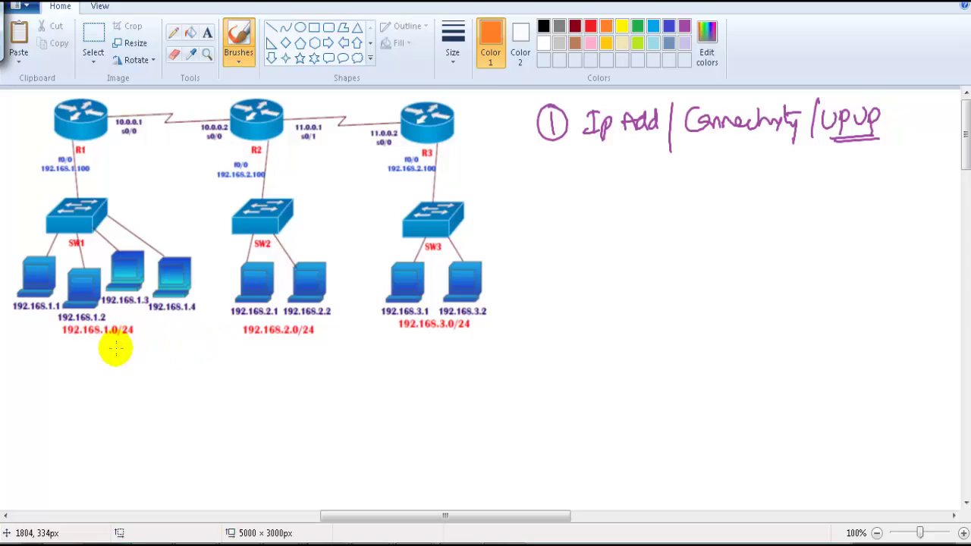
mouse_move(107, 353)
mouse_down()
mouse_move(123, 311)
mouse_move(119, 342)
mouse_move(228, 353)
mouse_move(299, 358)
mouse_move(396, 336)
mouse_move(483, 332)
mouse_move(461, 343)
mouse_up()
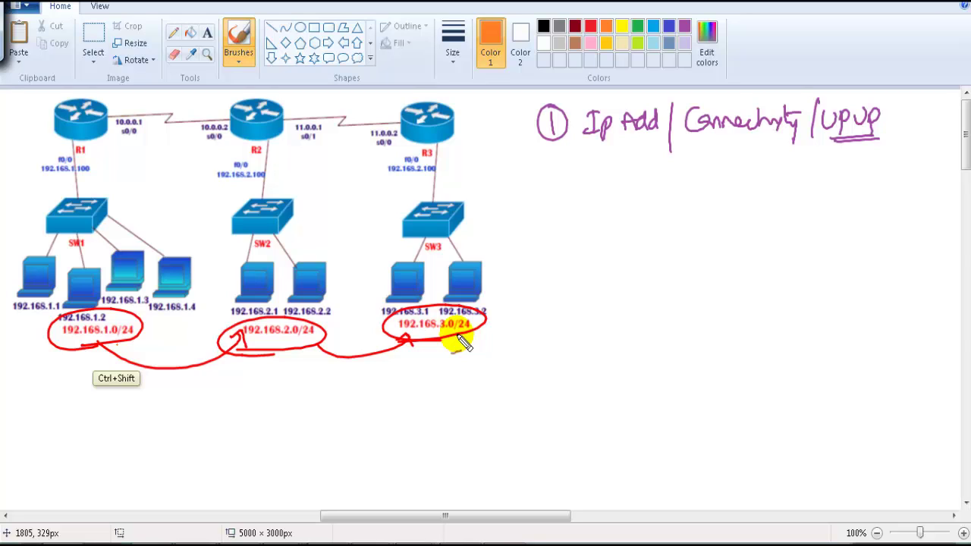
key(ctrl+shift)
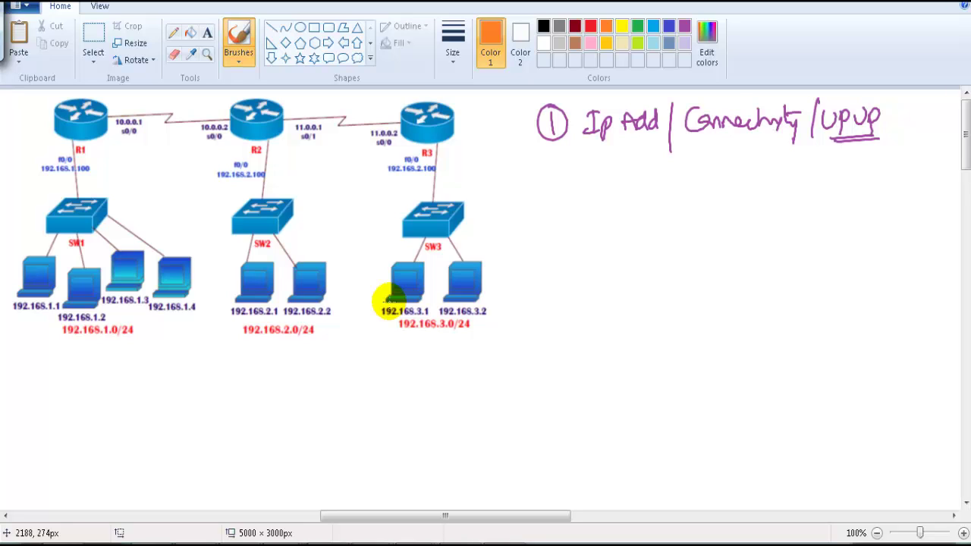
click(241, 36)
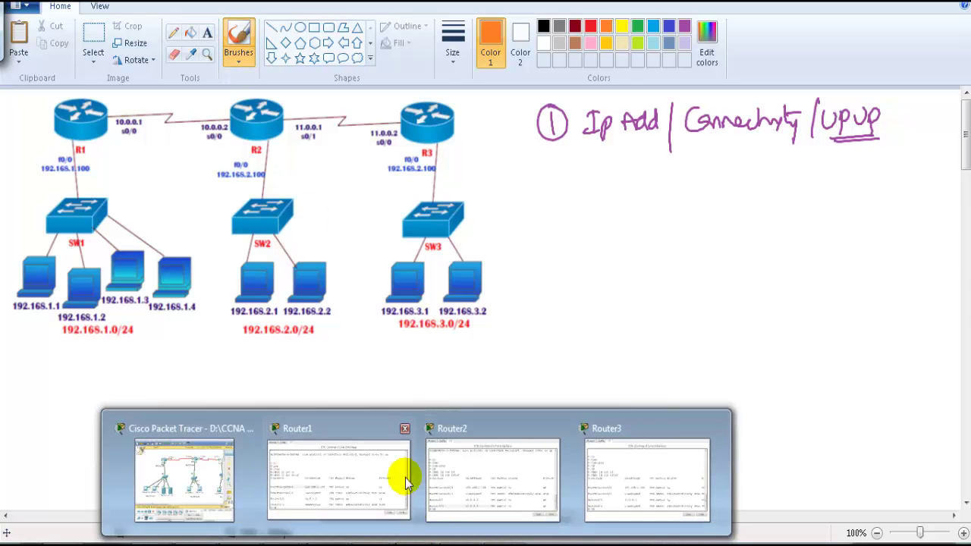
Run ipconfig in the Command Prompt of PC 192.168.1.1
click(401, 477)
click(413, 324)
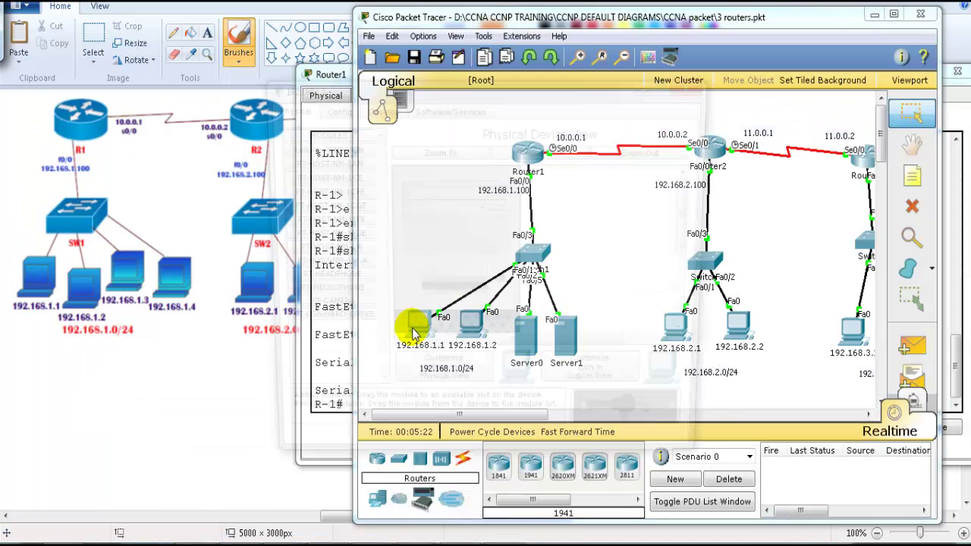
click(379, 109)
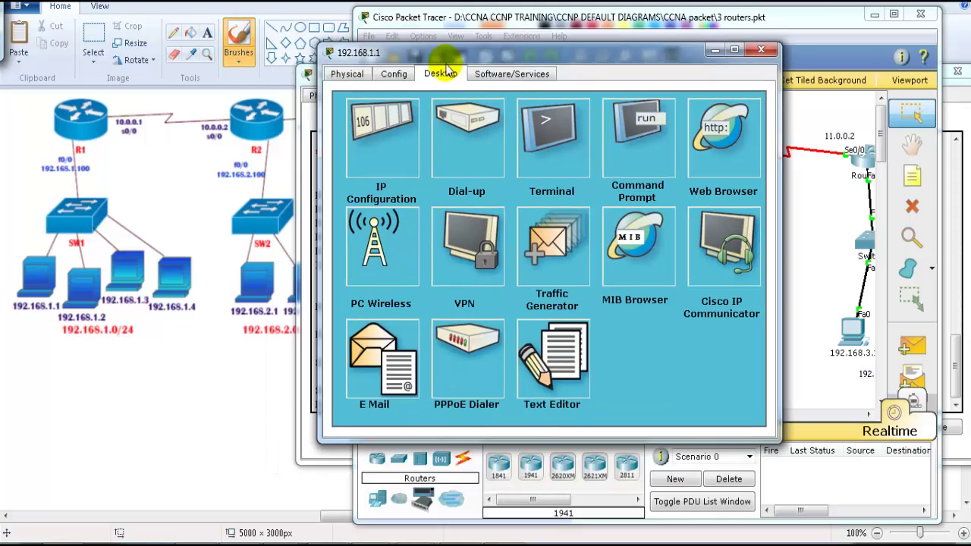
click(641, 143)
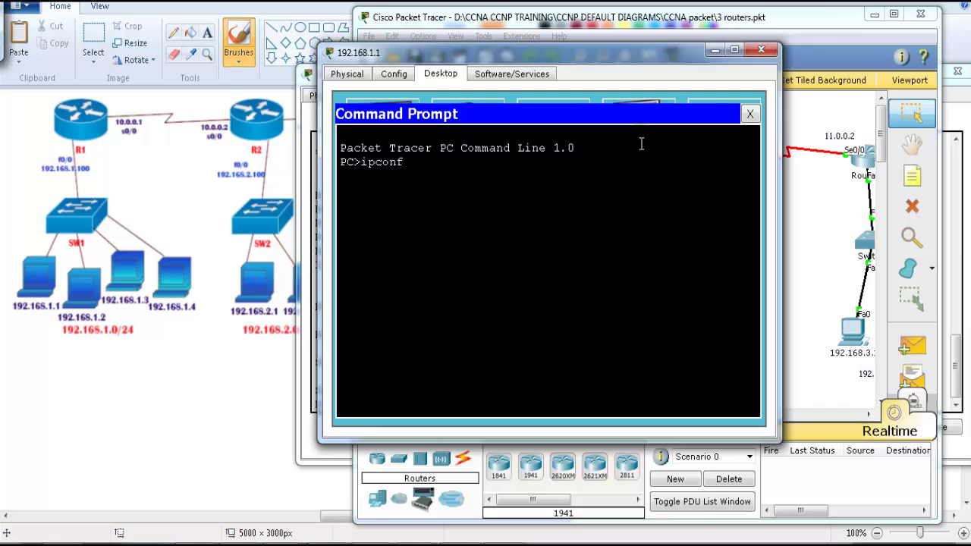
text(ipconfig)
key(Return)
Ping 192.168.2.1, abort it, then ping 192.168.3.1; both are unreachable. Return to Paint
text(pi)
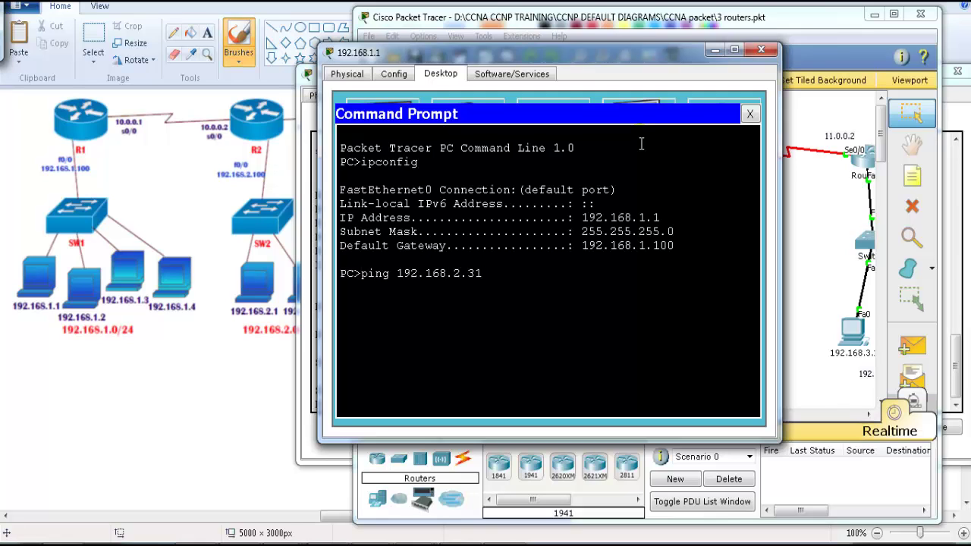
text(ng 192.168.2.1)
key(Return)
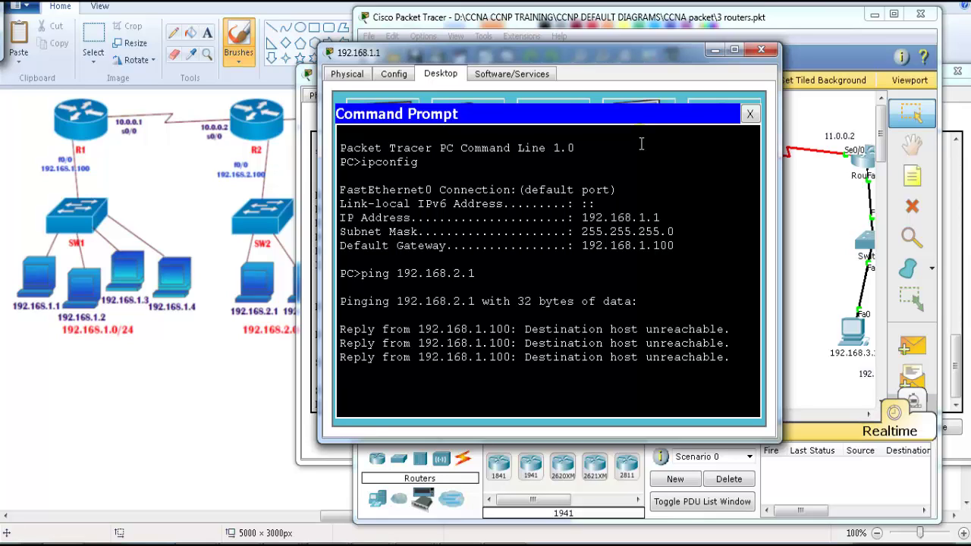
key(ctrl+c)
key(Up)
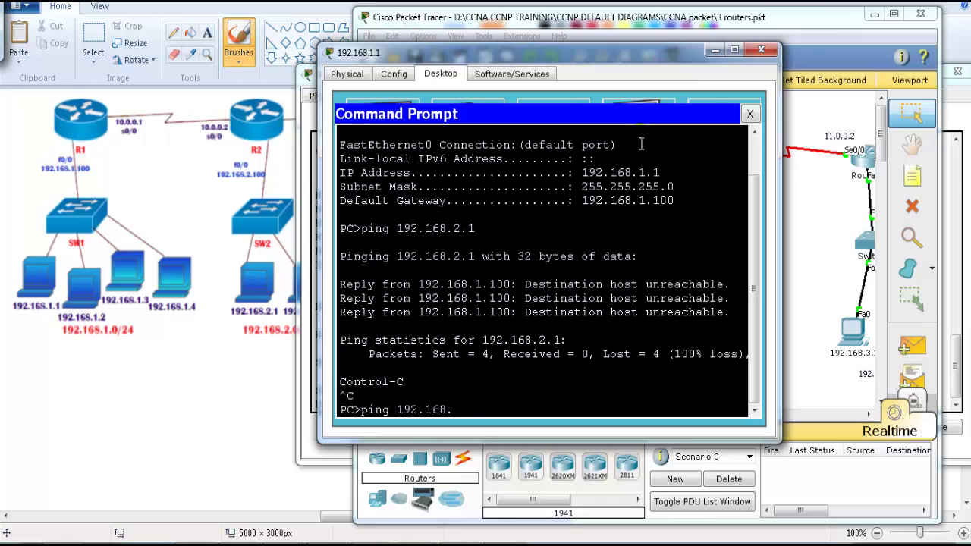
key(Return)
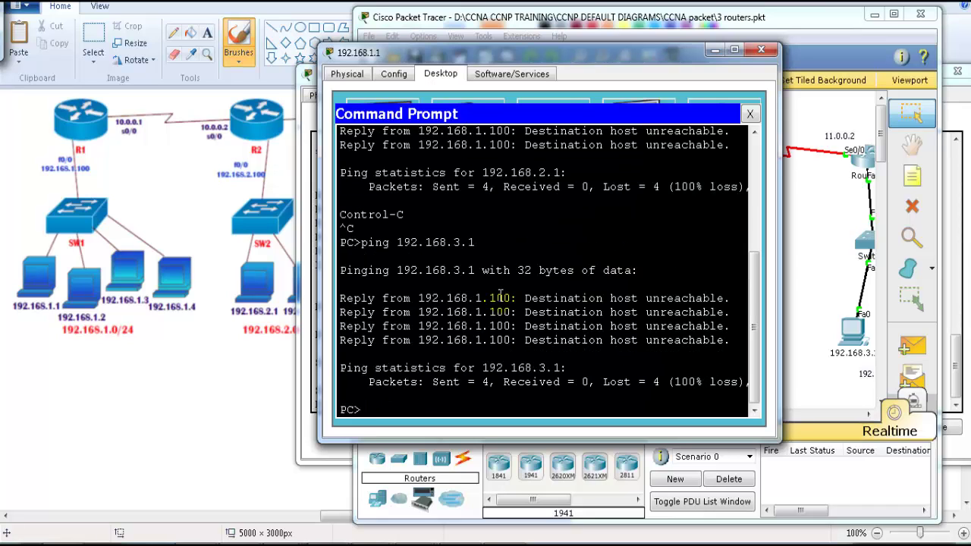
click(151, 320)
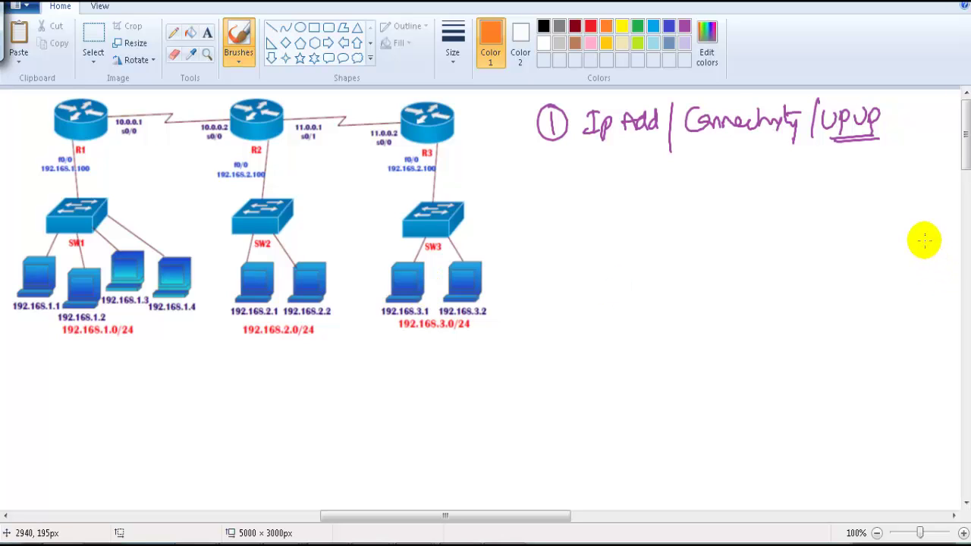
Write an orange circled 2 for 'Static Routing' in the notes, then pick blue
mouse_move(528, 166)
mouse_down()
mouse_move(568, 165)
mouse_move(543, 168)
mouse_move(565, 185)
mouse_move(711, 174)
mouse_move(732, 162)
mouse_move(762, 178)
mouse_move(748, 178)
mouse_up()
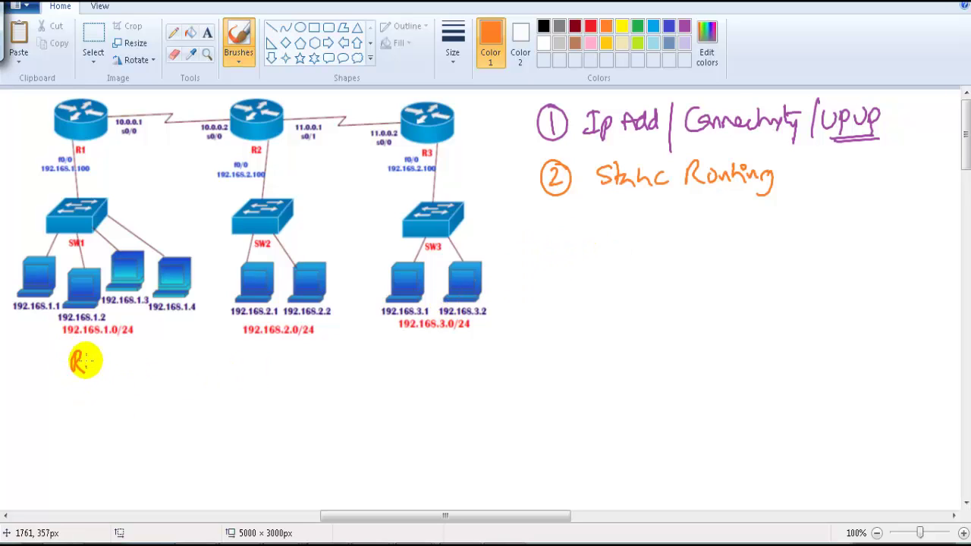
click(651, 27)
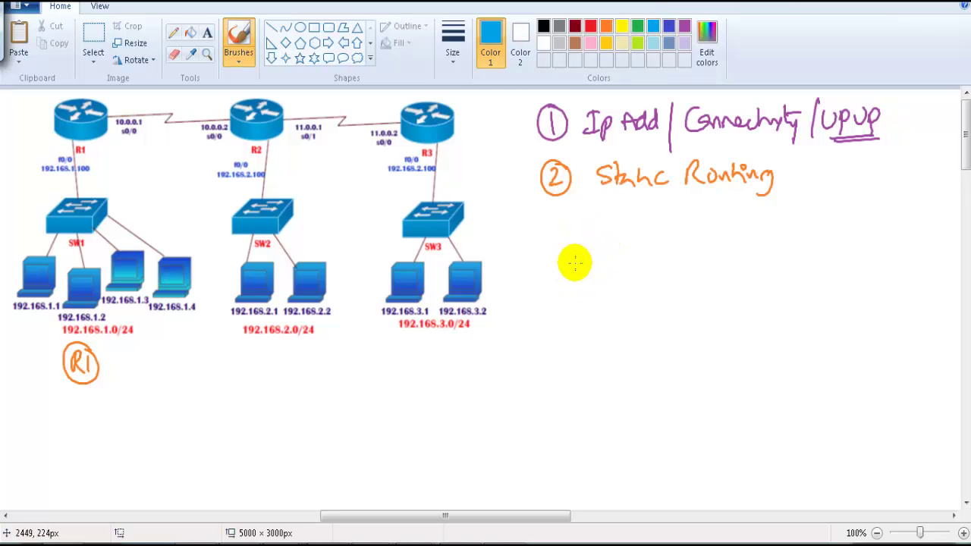
click(523, 266)
Temporarily tick the hosts under SW1, SW2, SW3 and both serial links, then clear the marks
key(ctrl+shift)
drag(125, 302, 168, 291)
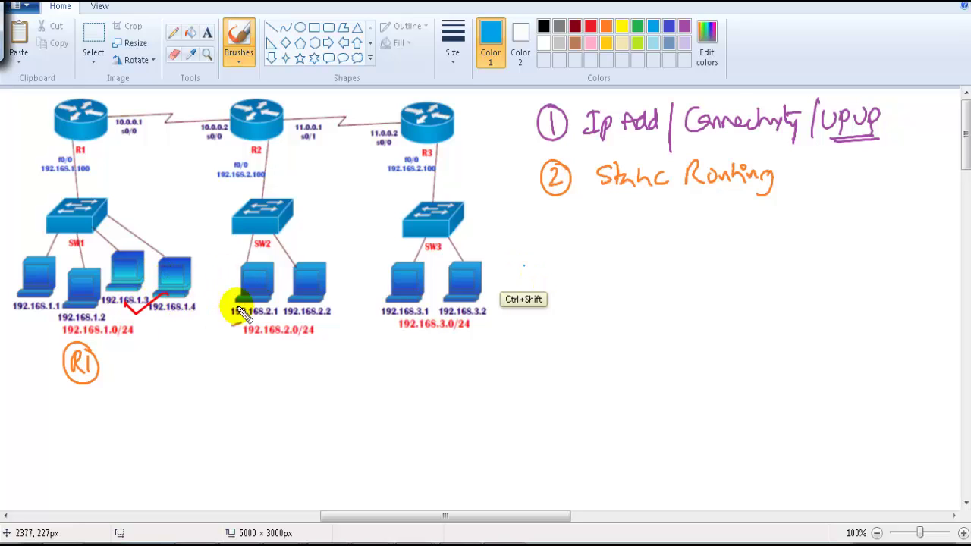
drag(261, 302, 311, 287)
drag(423, 297, 465, 279)
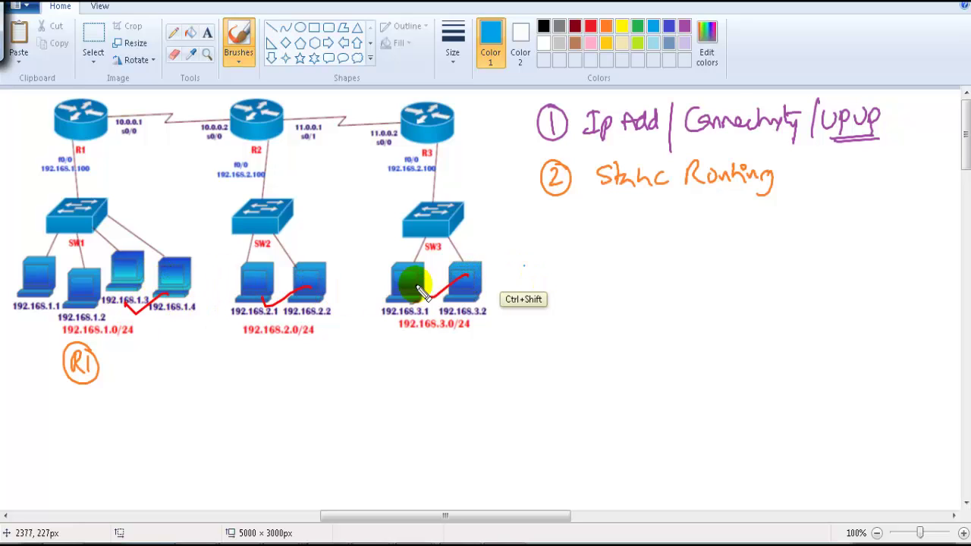
drag(161, 119, 208, 110)
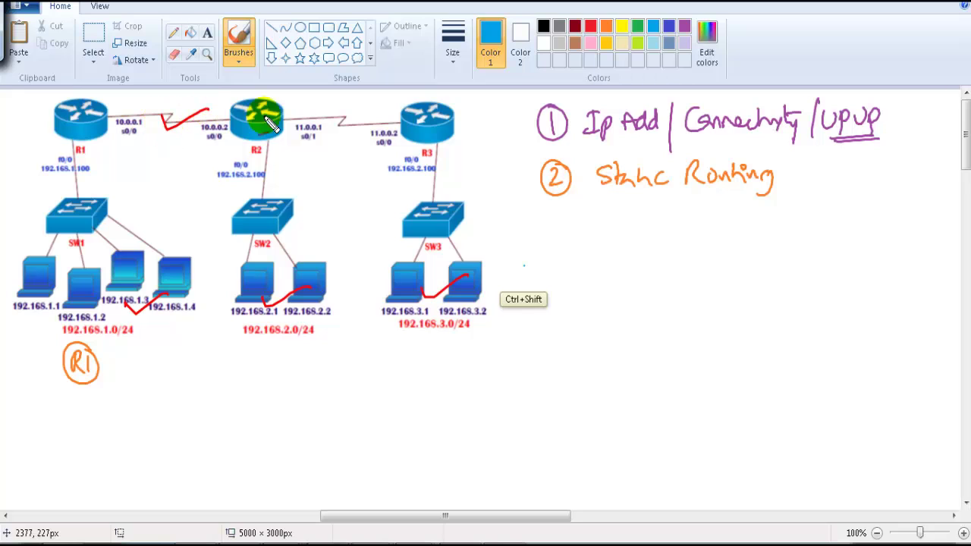
drag(320, 119, 364, 108)
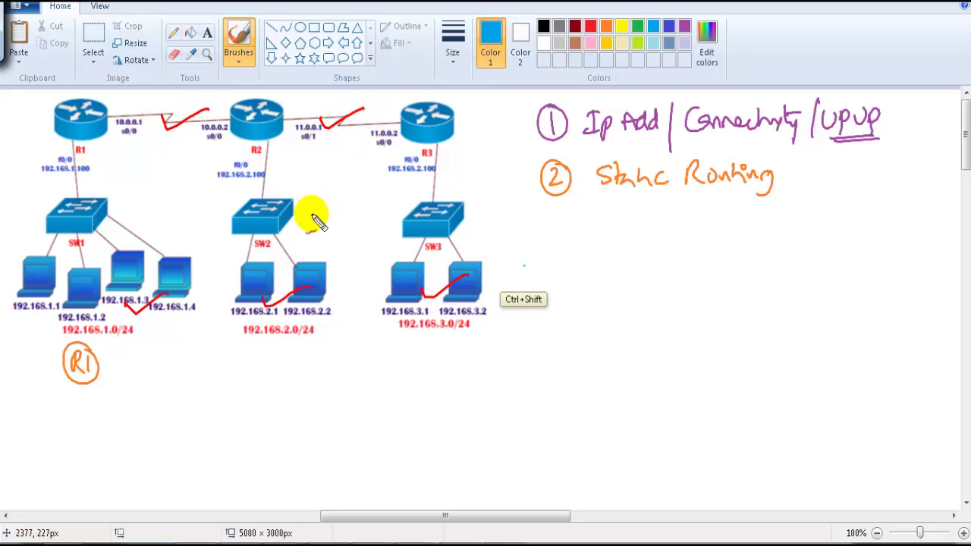
key(ctrl+shift+c)
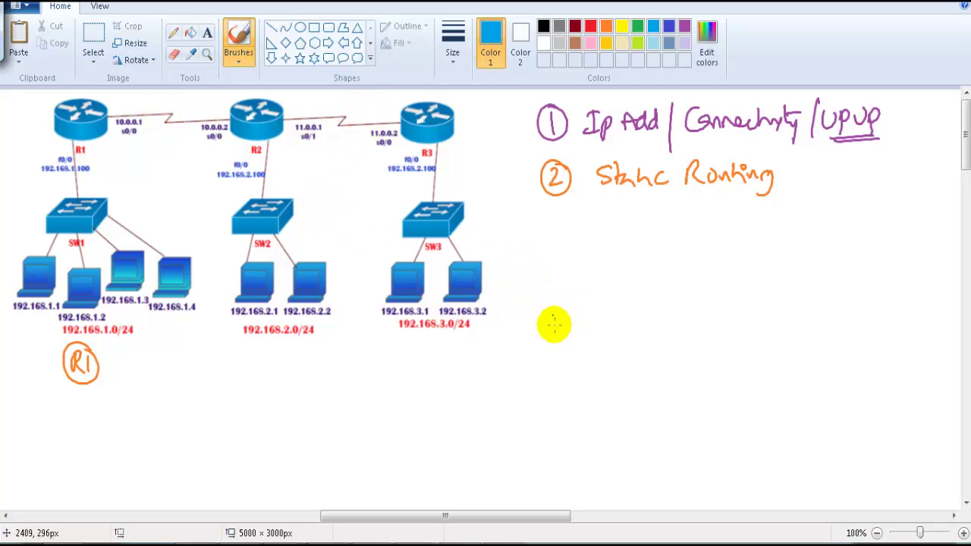
Write networks 192.168.1.0, 192.168.2.0, 192.168.3.0, 10.0.0.0 and 11.0.0.0 in blue
mouse_move(575, 235)
mouse_down()
mouse_move(603, 246)
mouse_move(615, 232)
mouse_move(620, 242)
mouse_move(660, 233)
mouse_move(686, 242)
mouse_up()
mouse_move(565, 269)
mouse_down()
mouse_move(565, 292)
mouse_move(590, 290)
mouse_up()
drag(594, 275, 616, 283)
drag(614, 272, 613, 291)
mouse_move(629, 270)
mouse_down()
mouse_move(626, 282)
mouse_move(643, 275)
mouse_move(662, 286)
mouse_up()
drag(667, 276, 680, 289)
drag(687, 275, 687, 276)
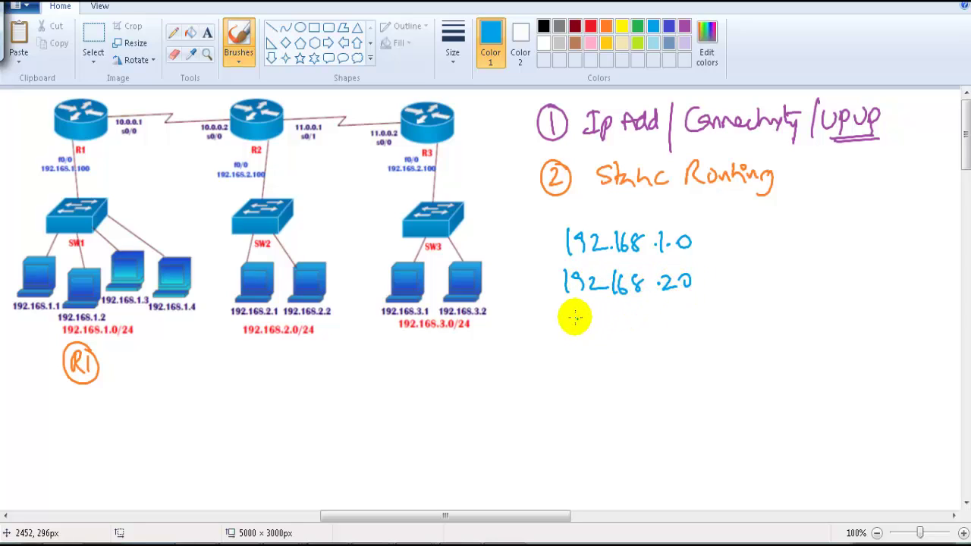
mouse_move(573, 308)
mouse_down()
mouse_move(613, 323)
mouse_move(678, 318)
mouse_up()
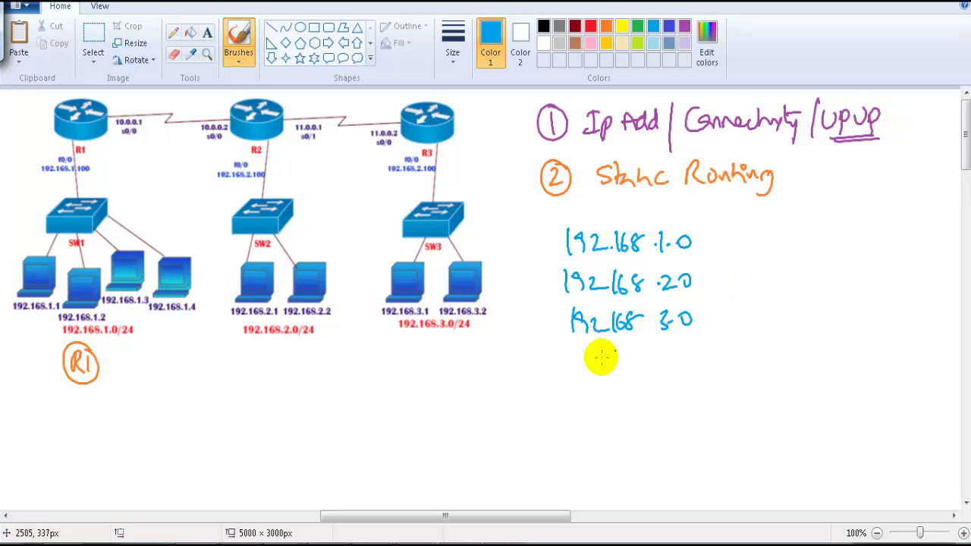
mouse_move(781, 240)
mouse_down()
mouse_move(781, 261)
mouse_move(793, 250)
mouse_move(860, 253)
mouse_up()
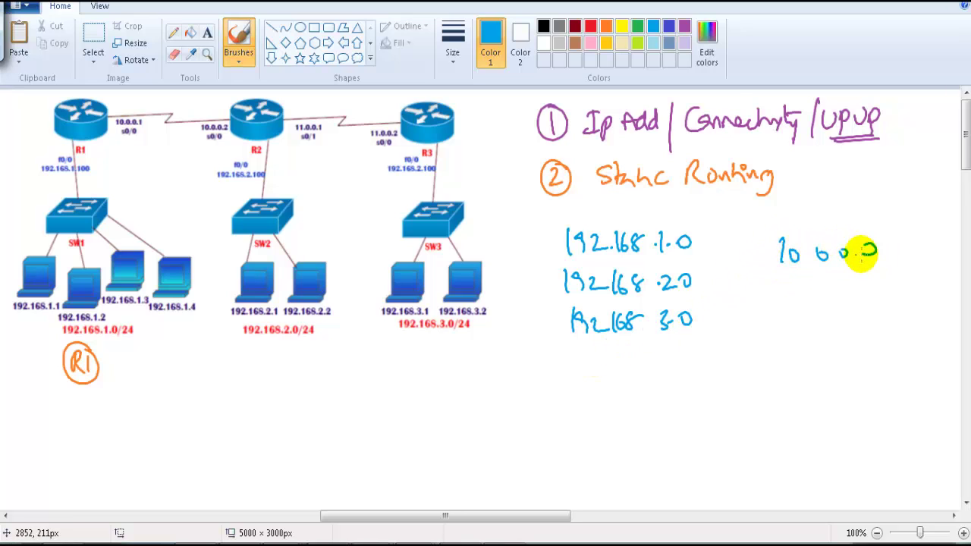
drag(779, 280, 780, 301)
drag(789, 281, 790, 301)
drag(803, 295, 820, 293)
drag(842, 287, 865, 292)
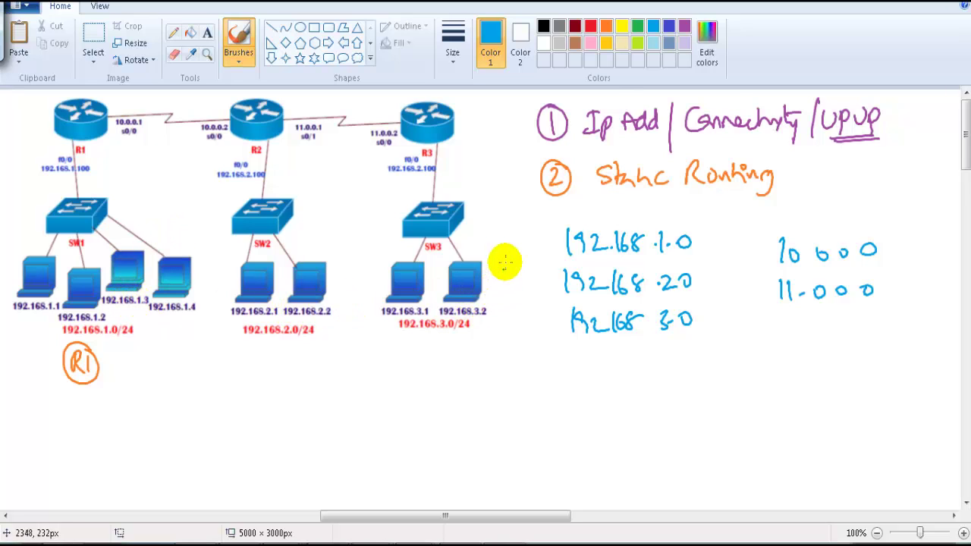
In dark red, mark 192.168.1.0 as connected on f0/0 and 10.0.0.0 on s0/0
click(576, 27)
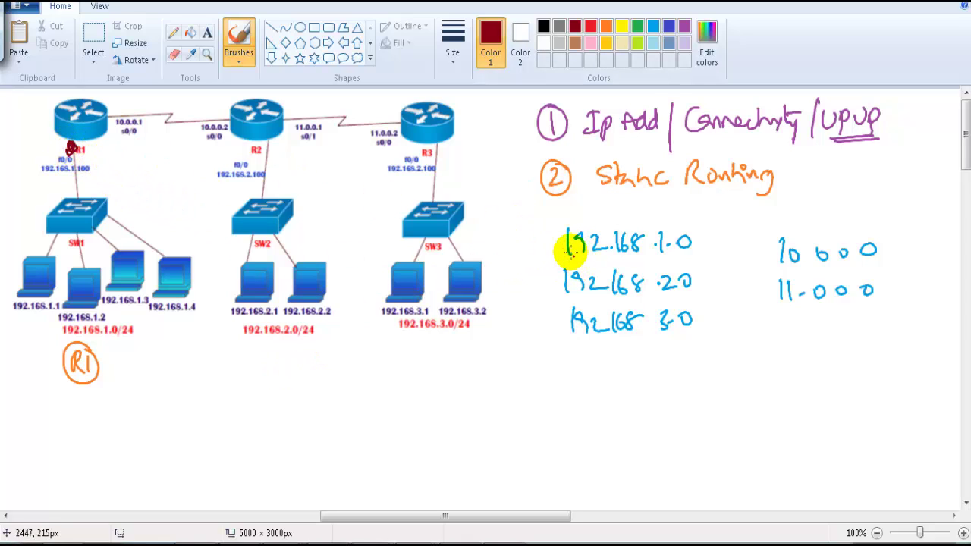
drag(568, 244, 549, 247)
mouse_move(558, 238)
mouse_down()
mouse_move(559, 252)
mouse_move(537, 250)
mouse_up()
mouse_move(696, 240)
mouse_down()
mouse_move(719, 230)
mouse_move(738, 248)
mouse_up()
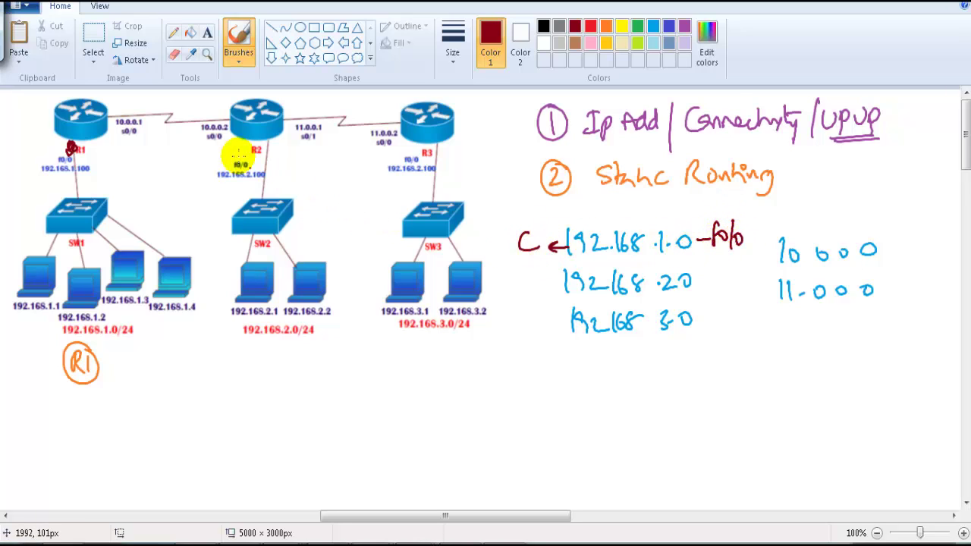
drag(114, 117, 115, 119)
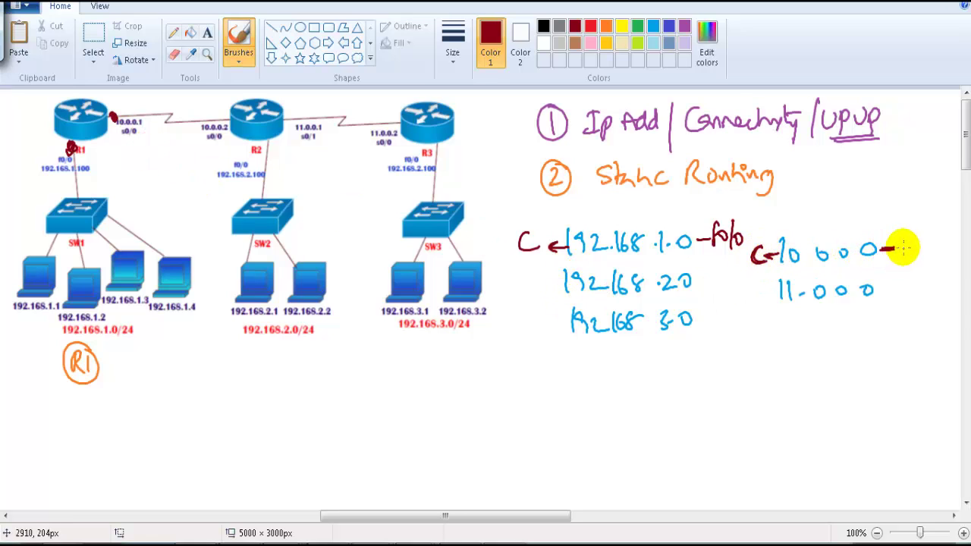
key(ctrl)
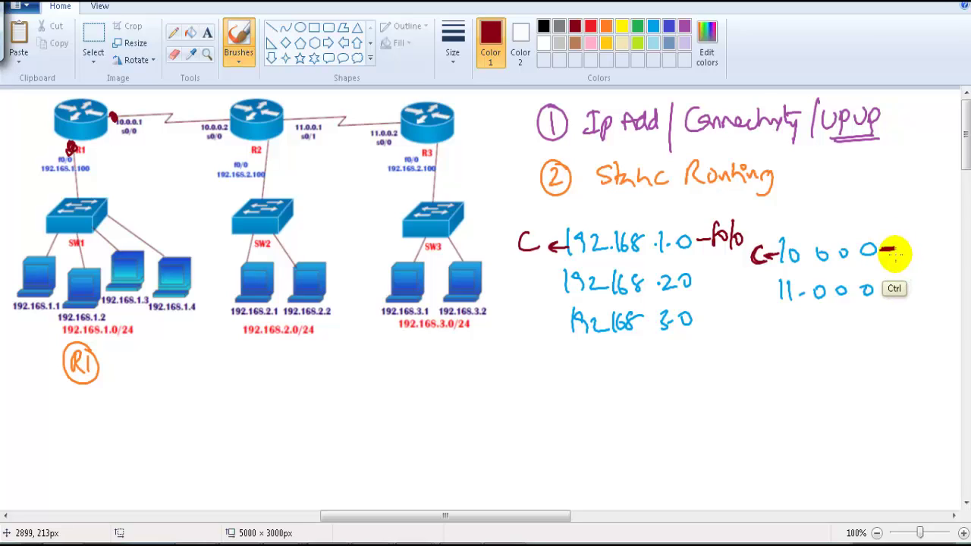
drag(900, 249, 916, 242)
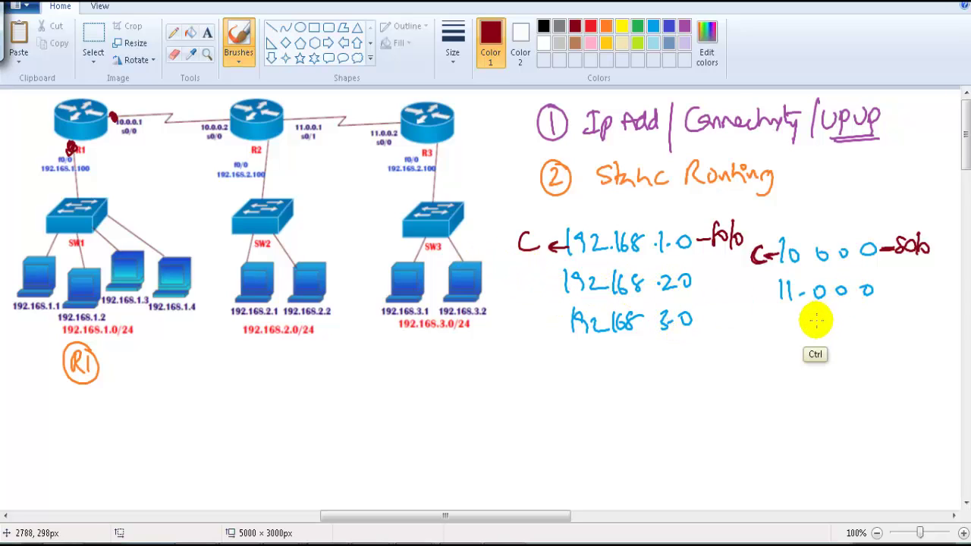
Temporarily mark R2's LAN, the SW3 hosts and the R2–R3 link as unknown to R1, then clear
mouse_move(315, 288)
mouse_down()
mouse_move(245, 302)
mouse_move(314, 292)
mouse_move(273, 319)
mouse_move(289, 317)
mouse_up()
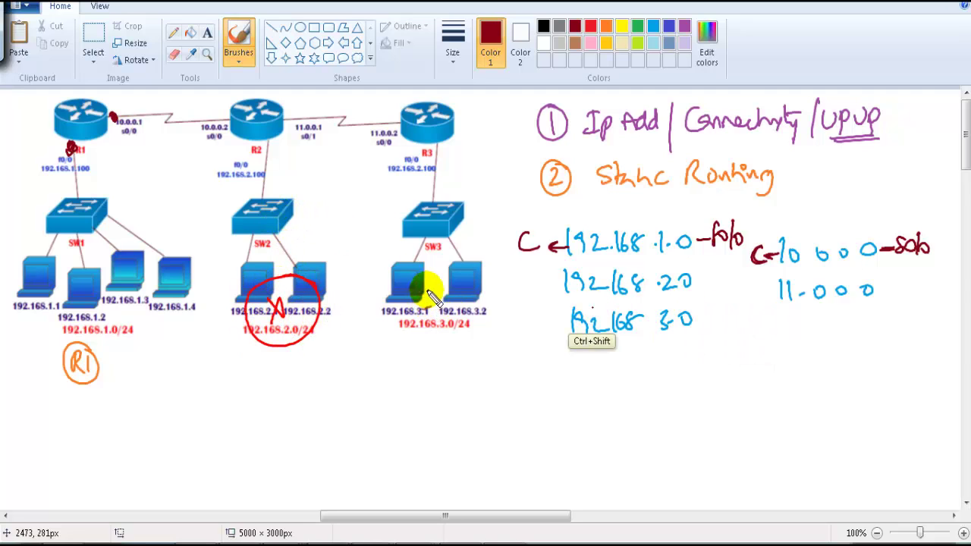
mouse_move(417, 302)
mouse_down()
mouse_move(436, 275)
mouse_move(440, 304)
mouse_up()
drag(345, 112, 331, 136)
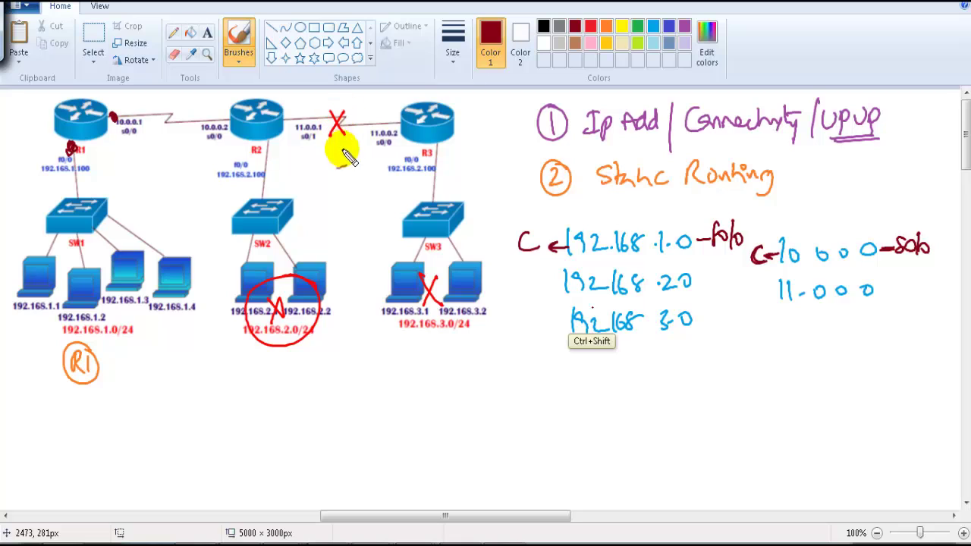
key(Escape)
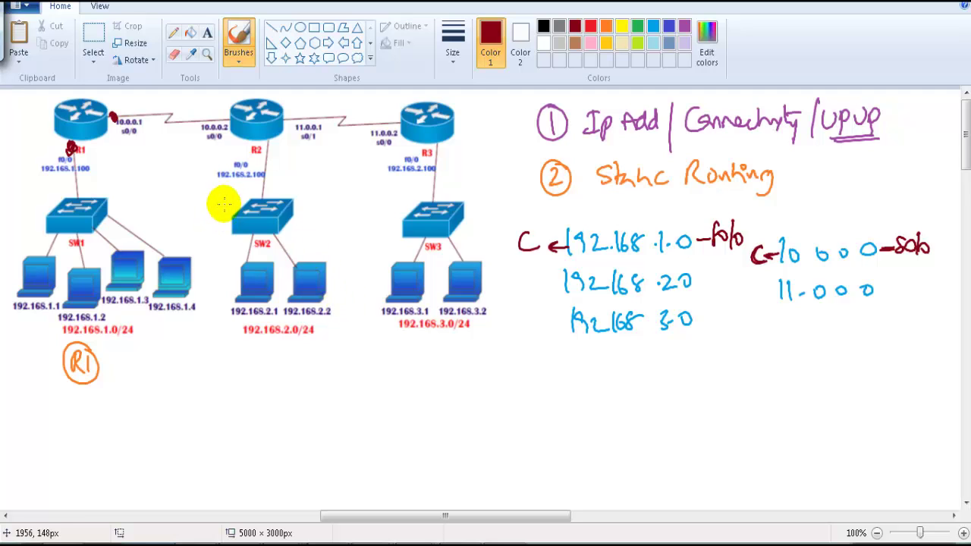
In orange, write 'Ip route 192.168.2.0' under R1 and underline the network
click(606, 25)
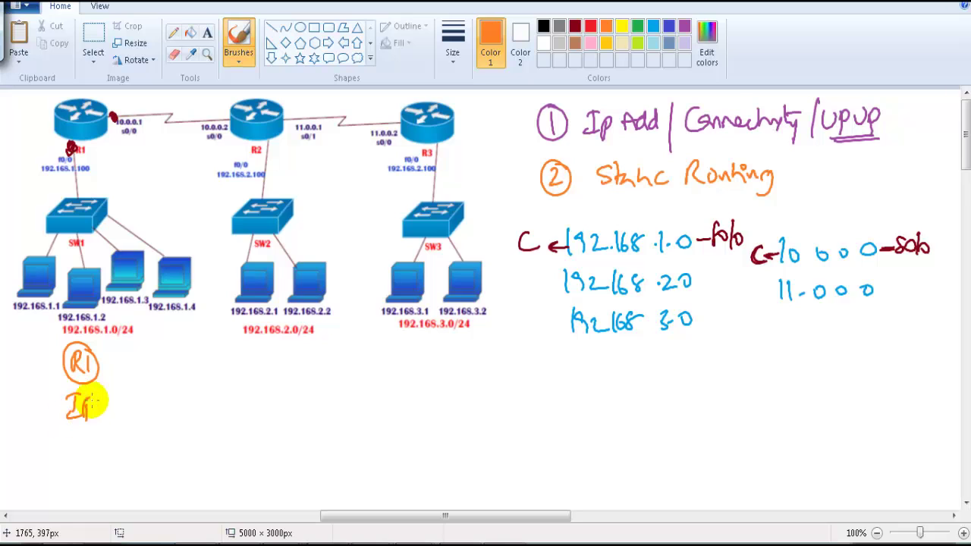
mouse_move(89, 402)
mouse_down()
mouse_move(93, 411)
mouse_move(226, 409)
mouse_up()
drag(230, 394, 314, 410)
click(318, 404)
drag(332, 394, 328, 396)
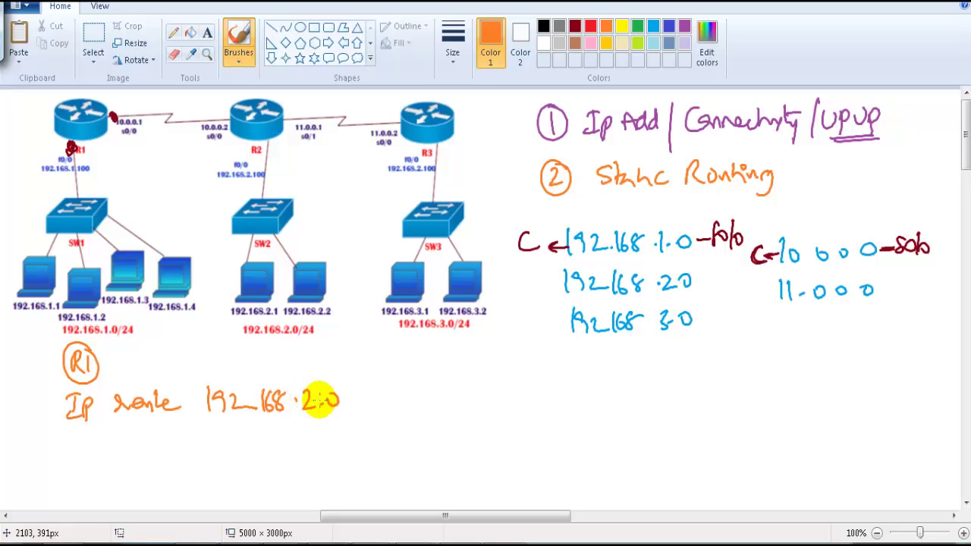
drag(237, 423, 325, 415)
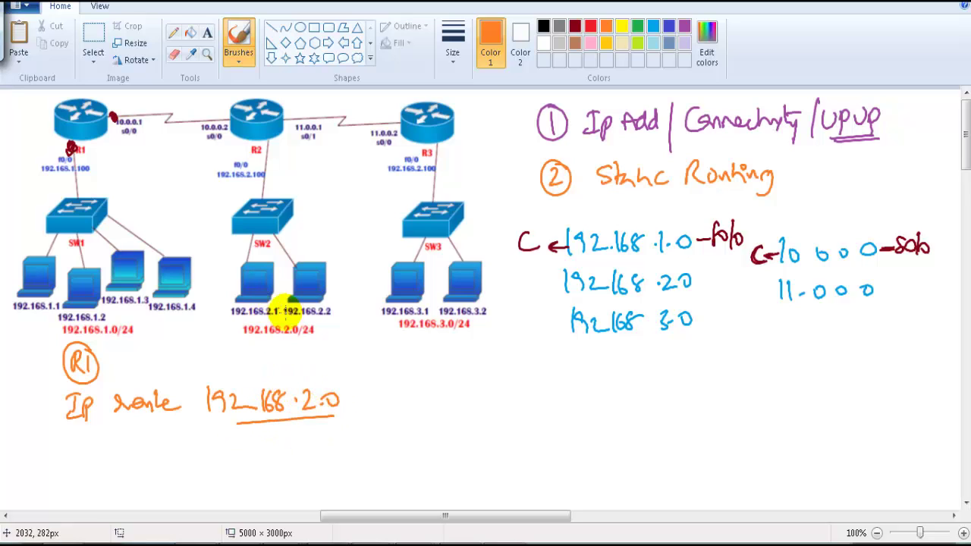
Add mask 255.255.255.0 and next hop 10.0.0.2 to the route, then pick dark red
drag(379, 391, 402, 403)
drag(422, 388, 449, 403)
drag(467, 388, 511, 396)
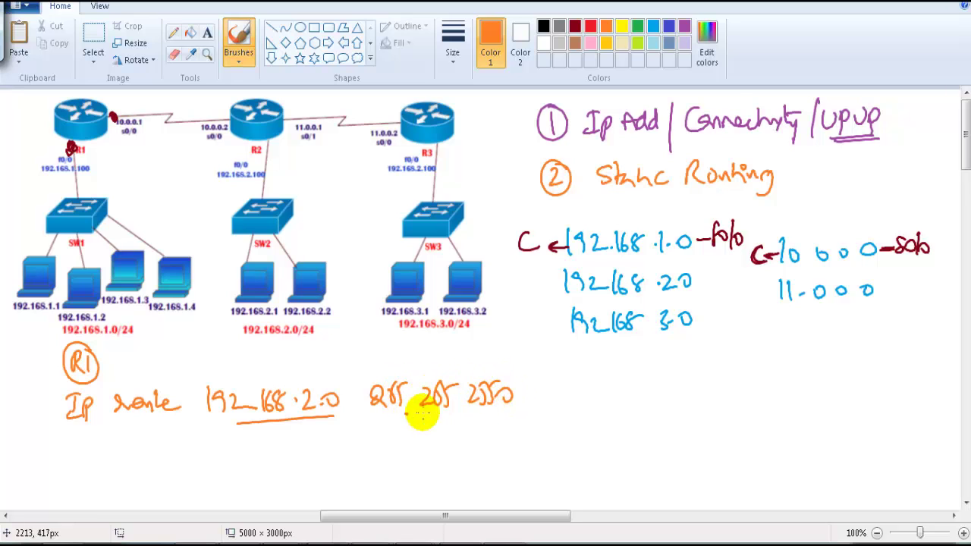
drag(406, 414, 501, 410)
key(ctrl+shift)
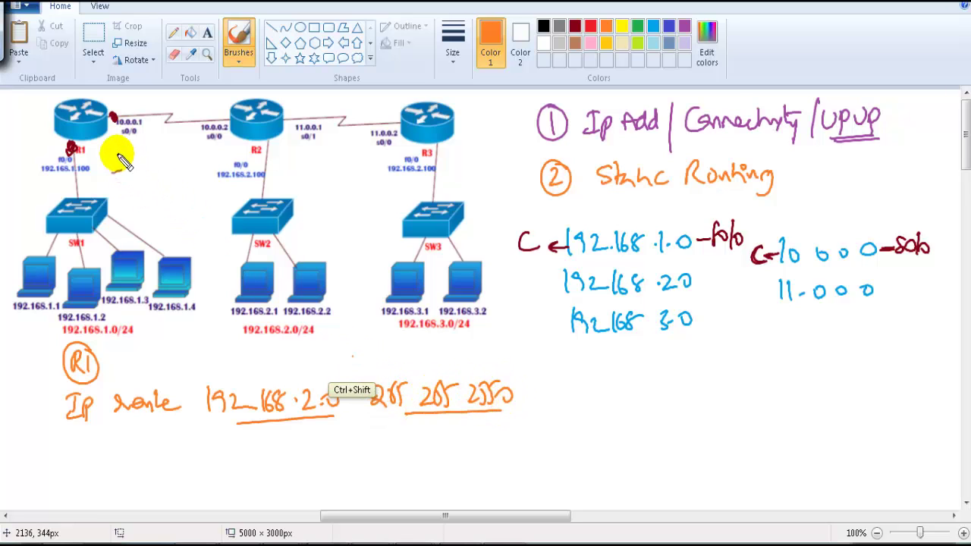
drag(117, 154, 221, 227)
mouse_move(152, 148)
mouse_down()
mouse_move(207, 138)
mouse_move(228, 152)
mouse_up()
key(Escape)
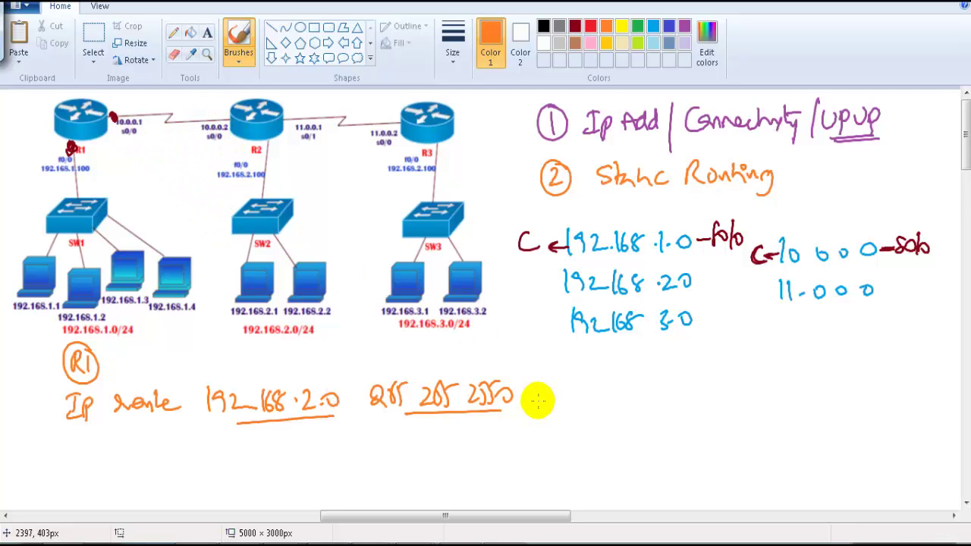
mouse_move(554, 401)
mouse_down()
mouse_move(624, 390)
mouse_move(568, 409)
mouse_move(634, 410)
mouse_move(704, 378)
mouse_up()
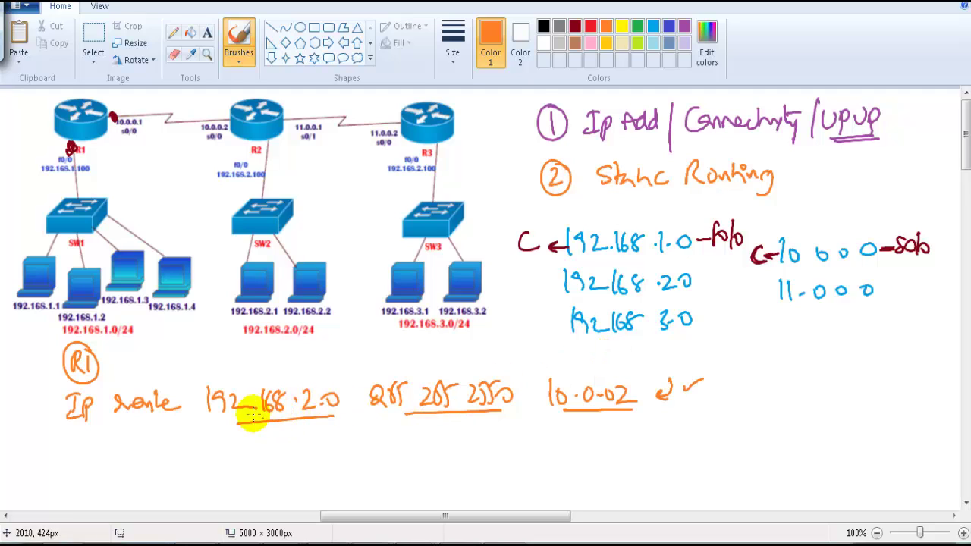
click(575, 27)
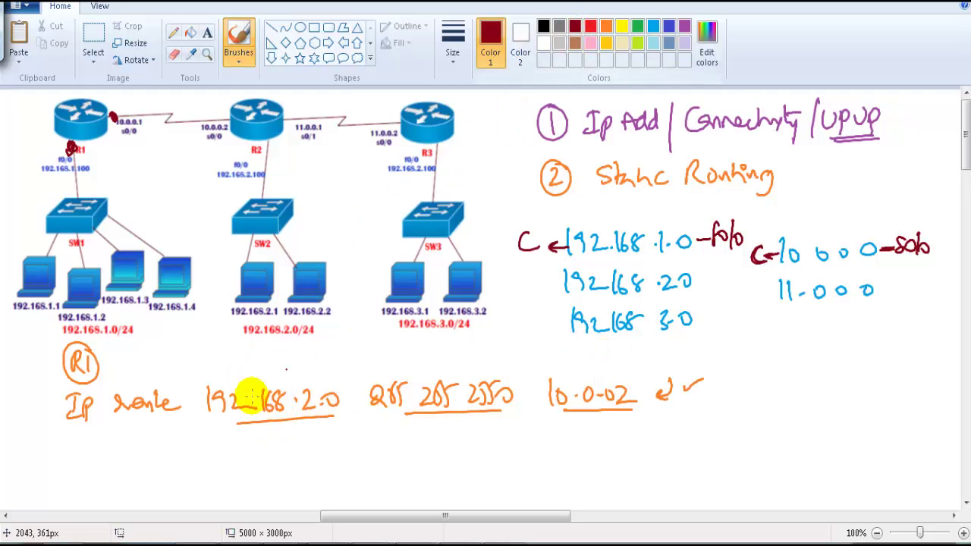
Mark 192.168.2.0 as S via 10.0.0.2, then temporarily circle the source PC
mouse_move(538, 283)
mouse_down()
mouse_move(553, 281)
mouse_move(540, 285)
mouse_up()
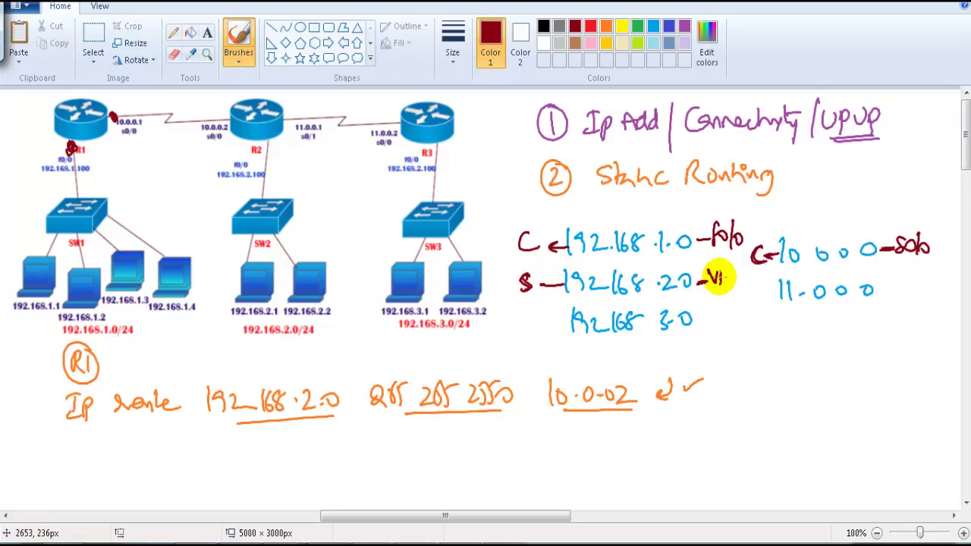
drag(705, 281, 709, 290)
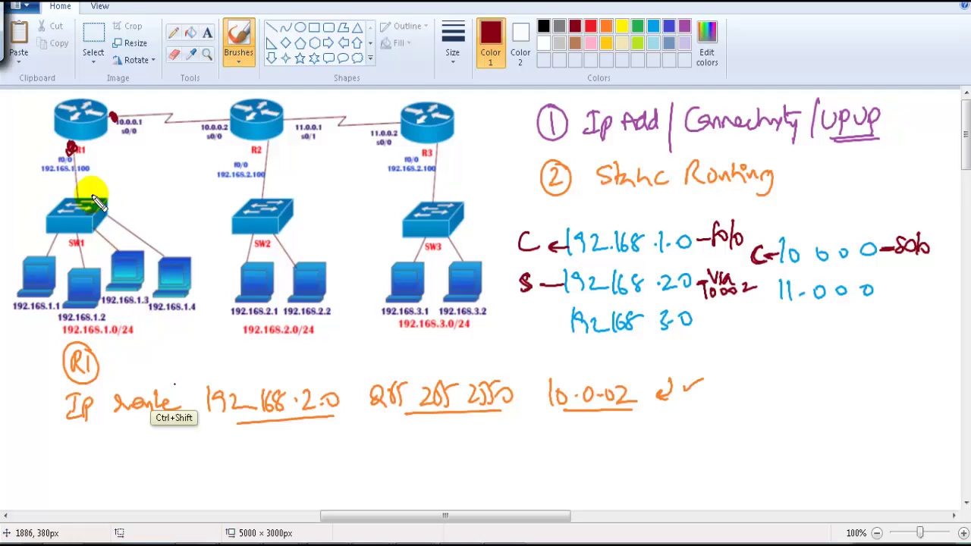
mouse_move(102, 286)
mouse_down()
mouse_move(97, 323)
mouse_move(179, 373)
mouse_move(289, 374)
mouse_move(380, 343)
mouse_move(391, 323)
mouse_move(405, 340)
mouse_move(401, 301)
mouse_move(425, 337)
mouse_up()
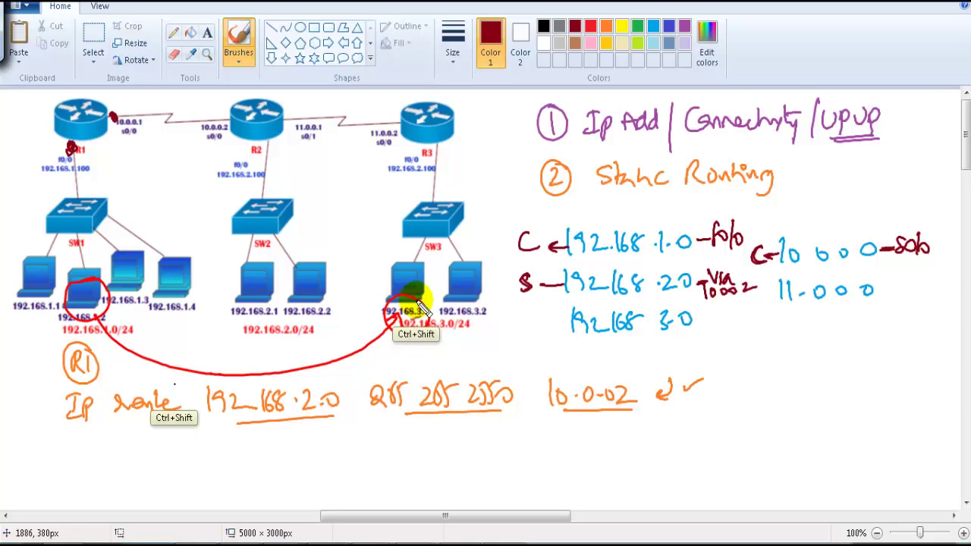
key(ctrl+shift)
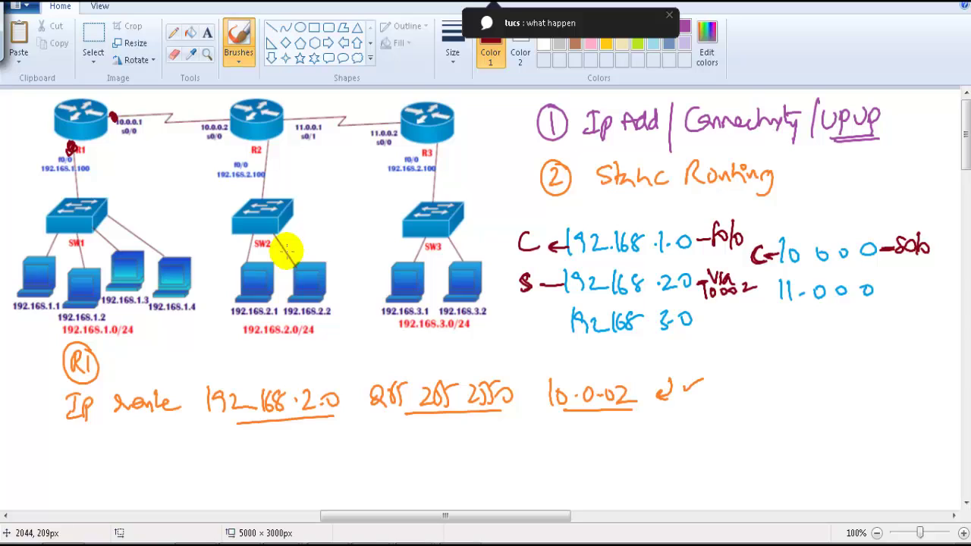
Dismiss the chat notification and sketch temporary paths from R1 toward R2, then clear them
click(670, 17)
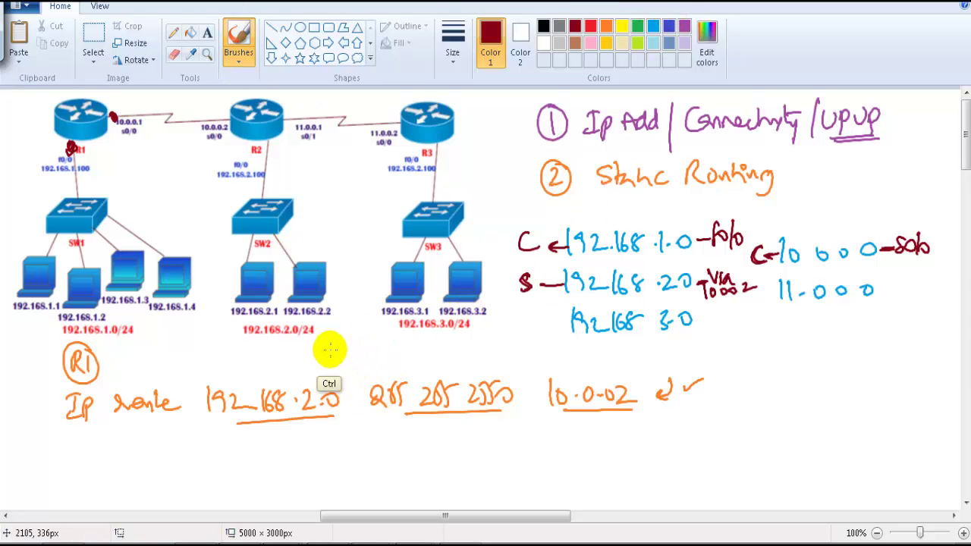
key(ctrl+shift)
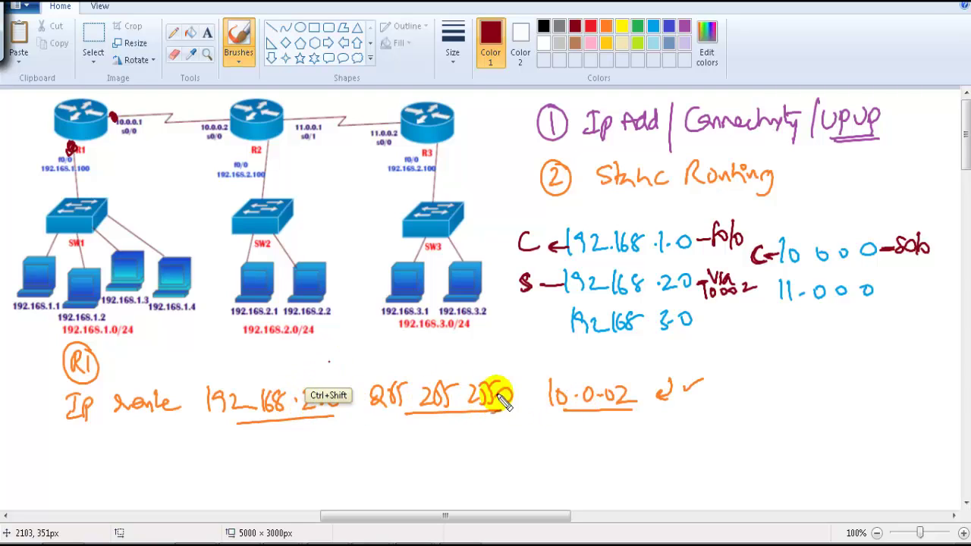
mouse_move(115, 153)
mouse_down()
mouse_move(151, 194)
mouse_move(203, 227)
mouse_up()
mouse_move(173, 144)
mouse_down()
mouse_move(212, 135)
mouse_move(215, 152)
mouse_up()
key(ctrl+z)
key(ctrl+z)
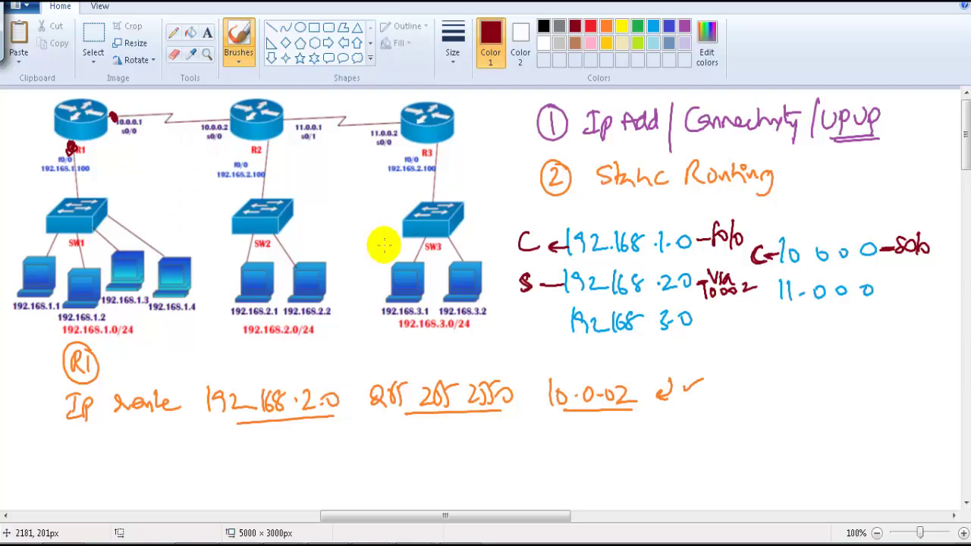
key(ctrl+shift)
mouse_move(57, 333)
mouse_down()
mouse_move(26, 321)
mouse_move(43, 278)
mouse_move(76, 321)
mouse_move(152, 364)
mouse_move(439, 324)
mouse_up()
key(ctrl+z)
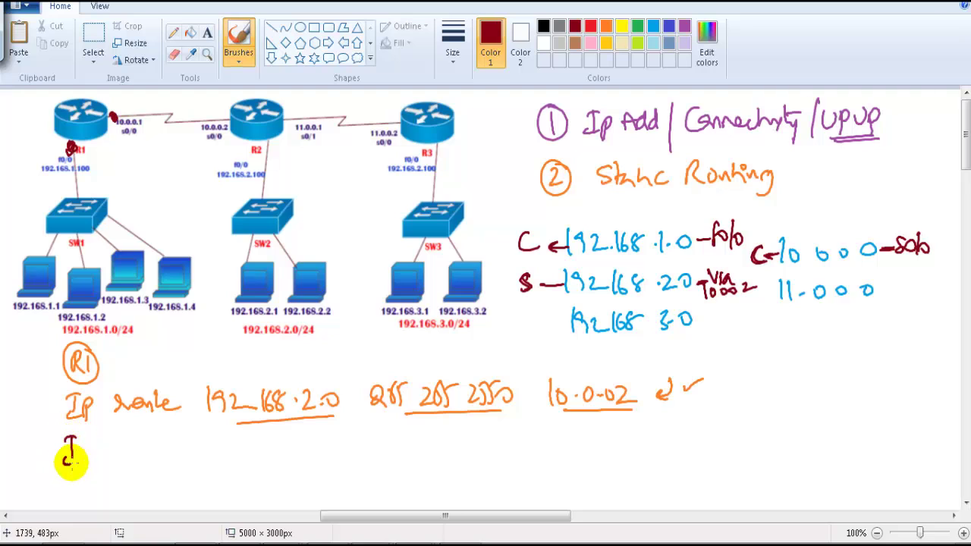
Write 'Ip route 192.168.3.0 255.255.255.0' below the first route, underlining network and mask
mouse_move(70, 460)
mouse_down()
mouse_move(142, 450)
mouse_move(181, 445)
mouse_up()
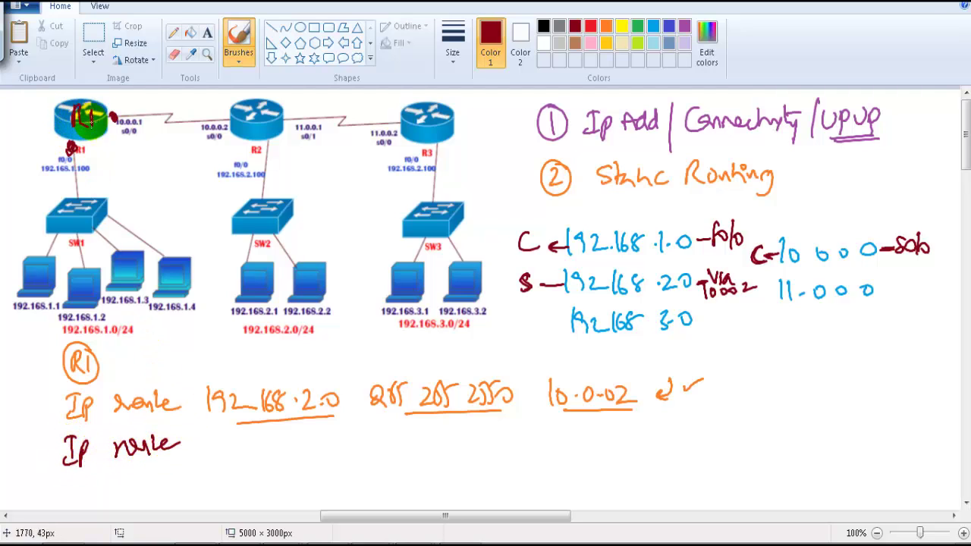
drag(223, 439, 261, 447)
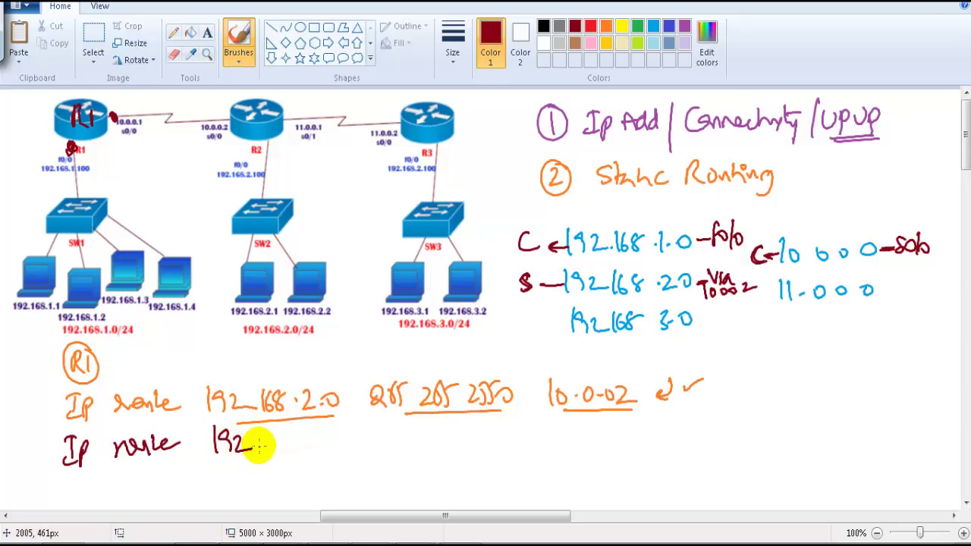
drag(322, 437, 324, 436)
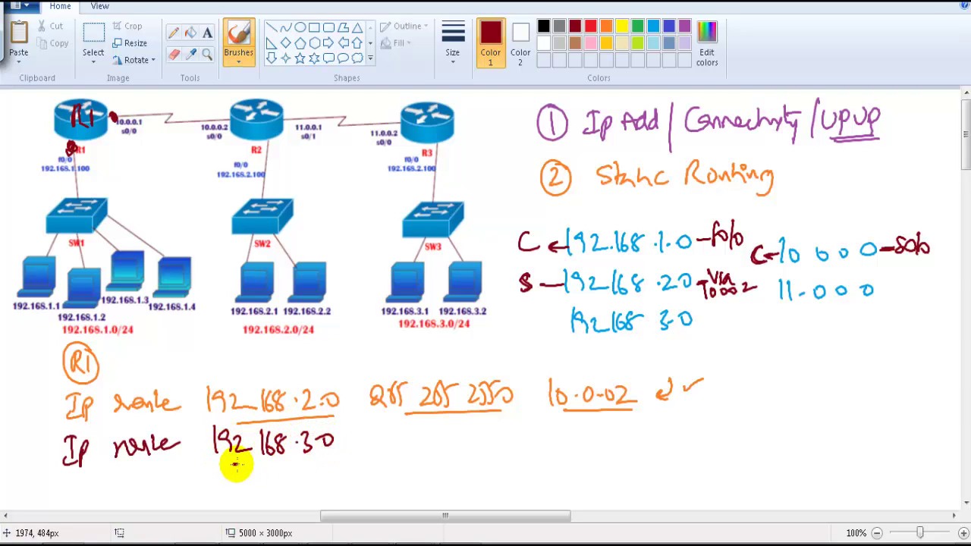
drag(233, 462, 334, 463)
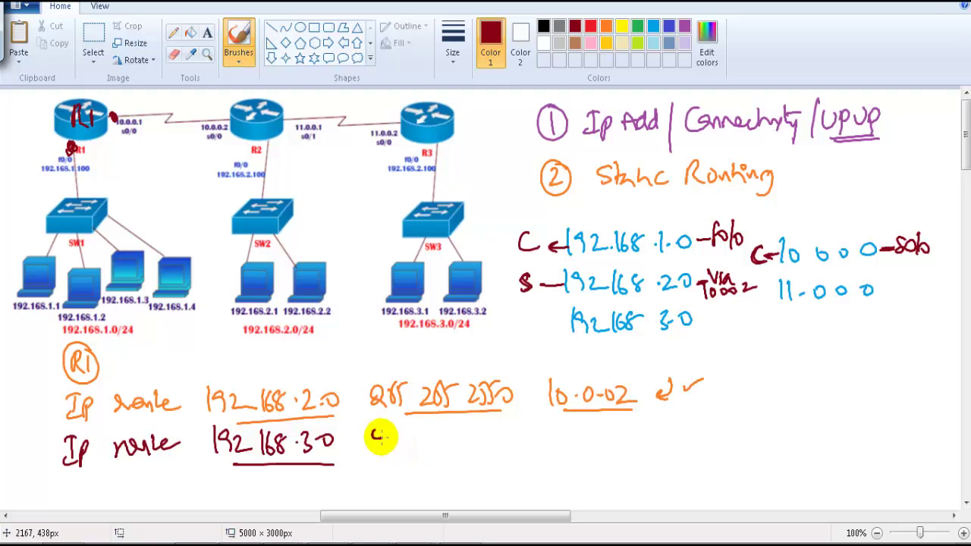
drag(379, 433, 504, 438)
drag(407, 457, 489, 453)
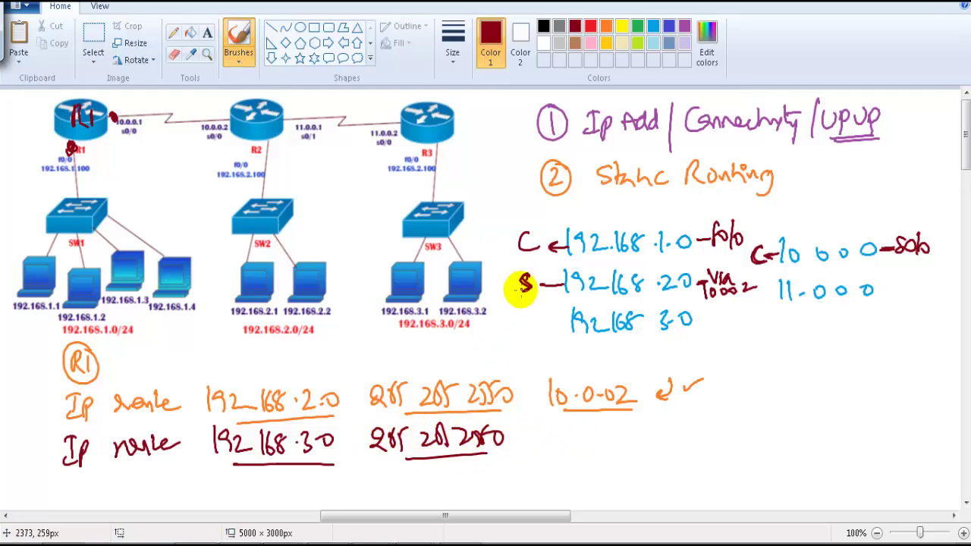
Temporarily trace R1's path to 192.168.3.0 via R2 toward R3, circling next-hop interfaces, then clear
mouse_move(89, 138)
mouse_down()
mouse_move(139, 263)
mouse_move(207, 323)
mouse_move(319, 345)
mouse_move(409, 335)
mouse_up()
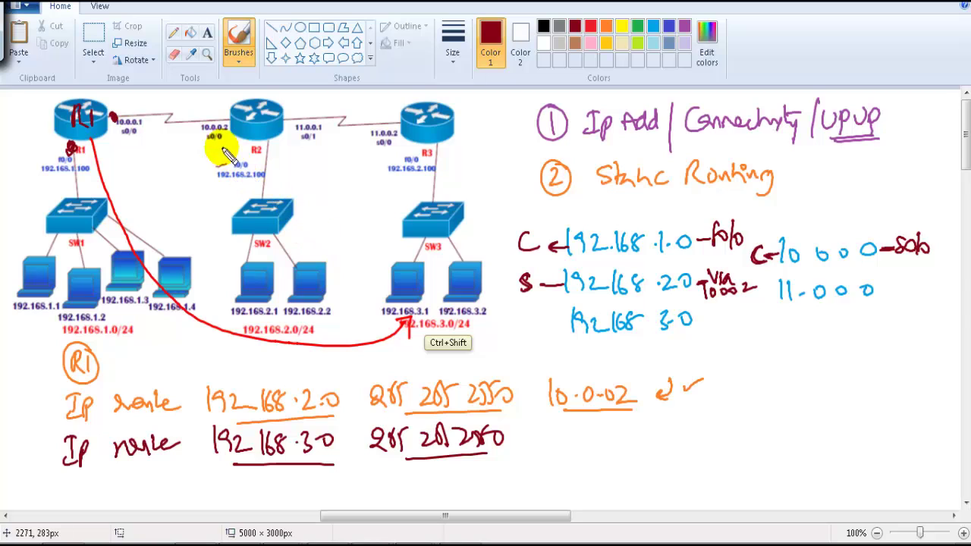
mouse_move(200, 145)
mouse_down()
mouse_move(190, 123)
mouse_move(228, 148)
mouse_up()
mouse_move(372, 149)
mouse_down()
mouse_move(409, 140)
mouse_move(402, 149)
mouse_up()
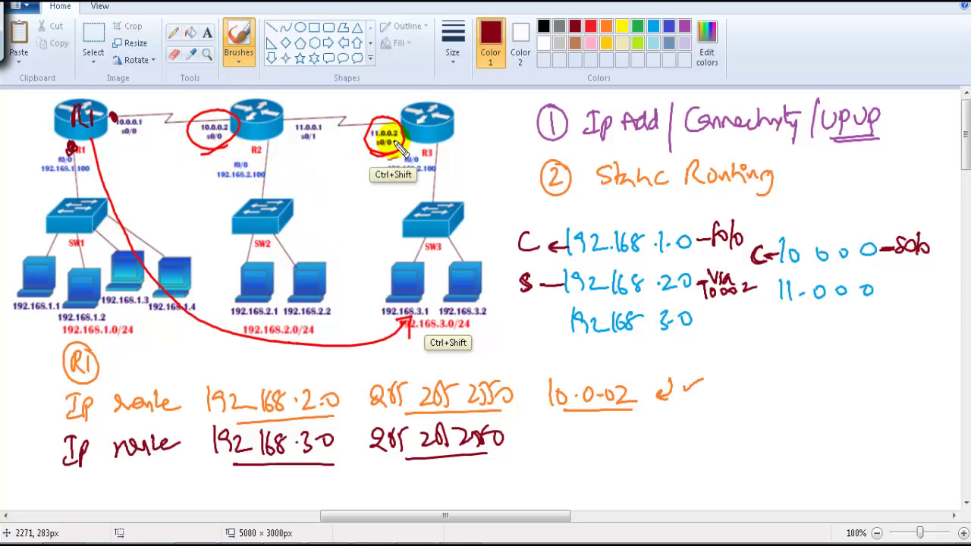
key(Escape)
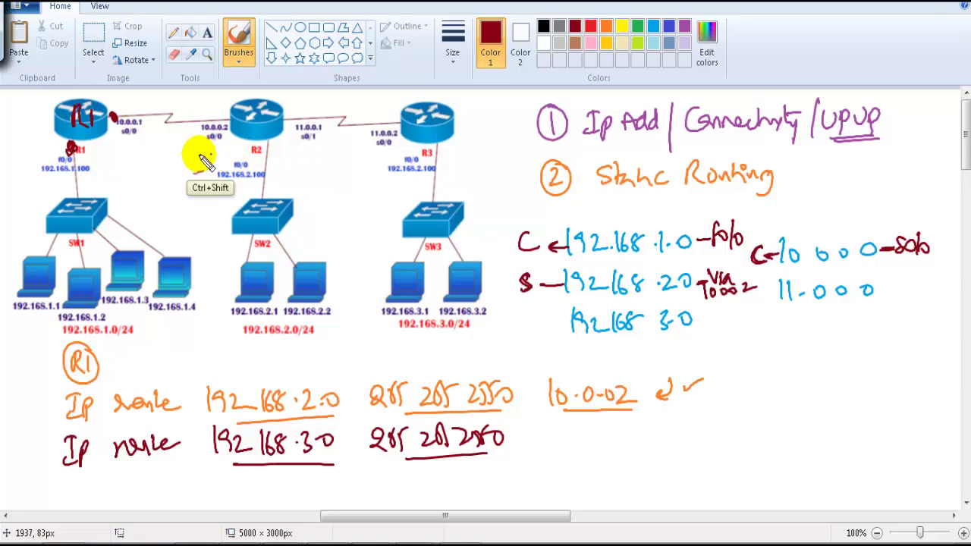
mouse_move(206, 155)
mouse_down()
mouse_move(239, 135)
mouse_move(196, 138)
mouse_move(216, 156)
mouse_up()
mouse_move(100, 136)
mouse_down()
mouse_move(179, 292)
mouse_move(282, 350)
mouse_move(389, 326)
mouse_up()
mouse_move(119, 143)
mouse_down()
mouse_move(156, 203)
mouse_move(266, 287)
mouse_up()
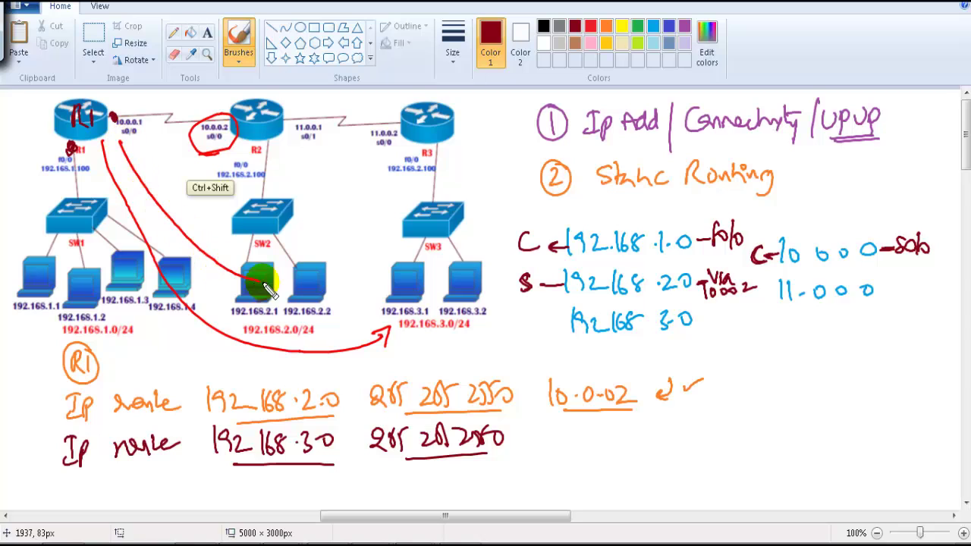
drag(144, 142, 193, 146)
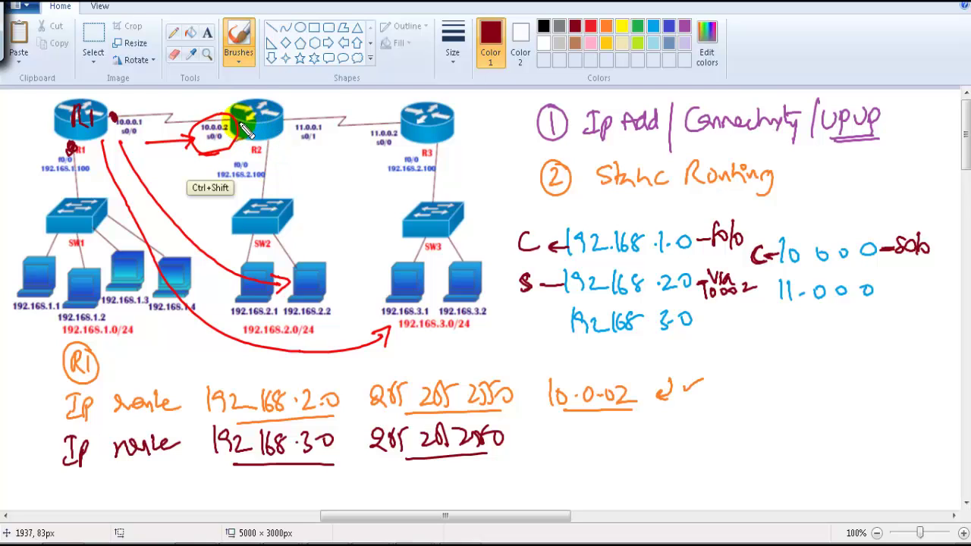
drag(163, 106, 224, 101)
mouse_move(91, 110)
mouse_down()
mouse_move(207, 51)
mouse_move(400, 91)
mouse_move(384, 113)
mouse_up()
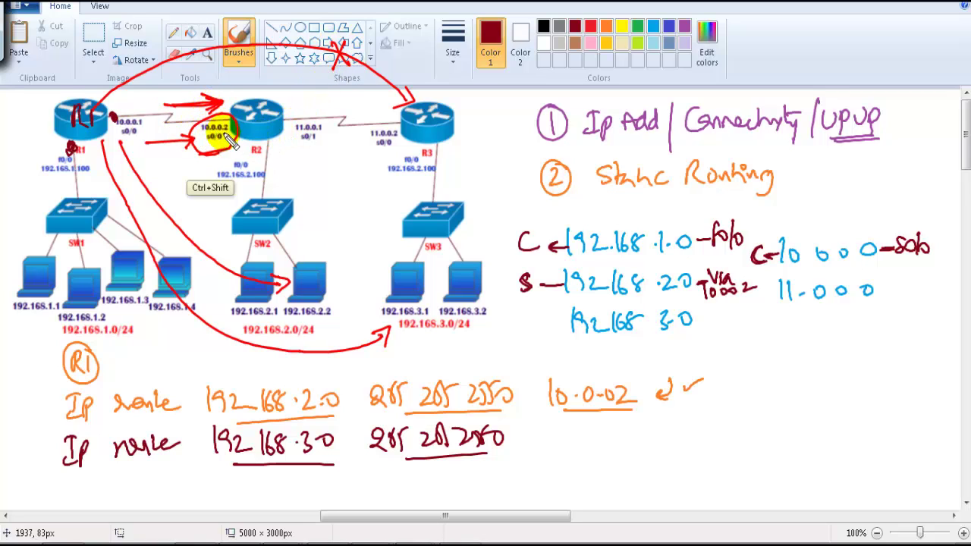
key(Escape)
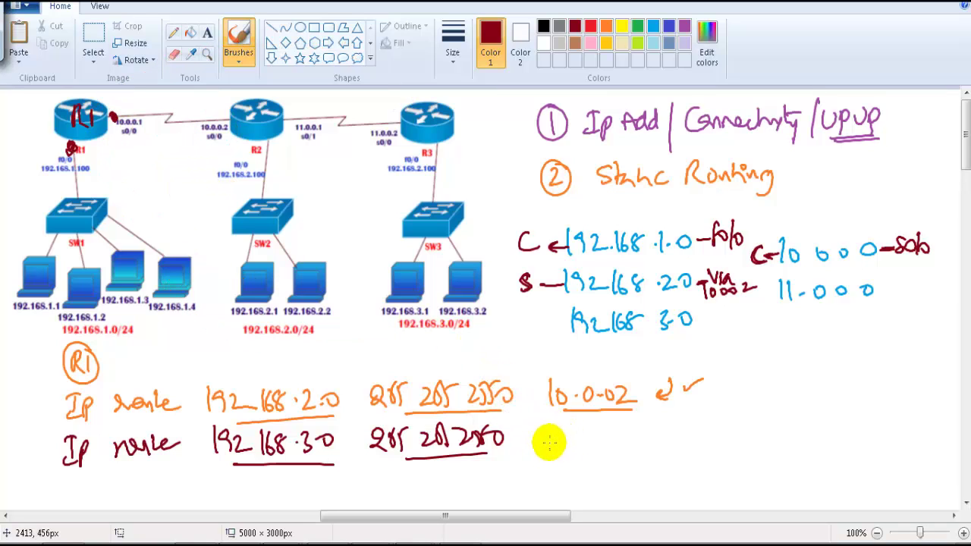
Write next hop 10.0.0.2 at the end of R1's second route line
mouse_move(571, 439)
mouse_down()
mouse_move(626, 447)
mouse_move(623, 455)
mouse_up()
key(ctrl+shift)
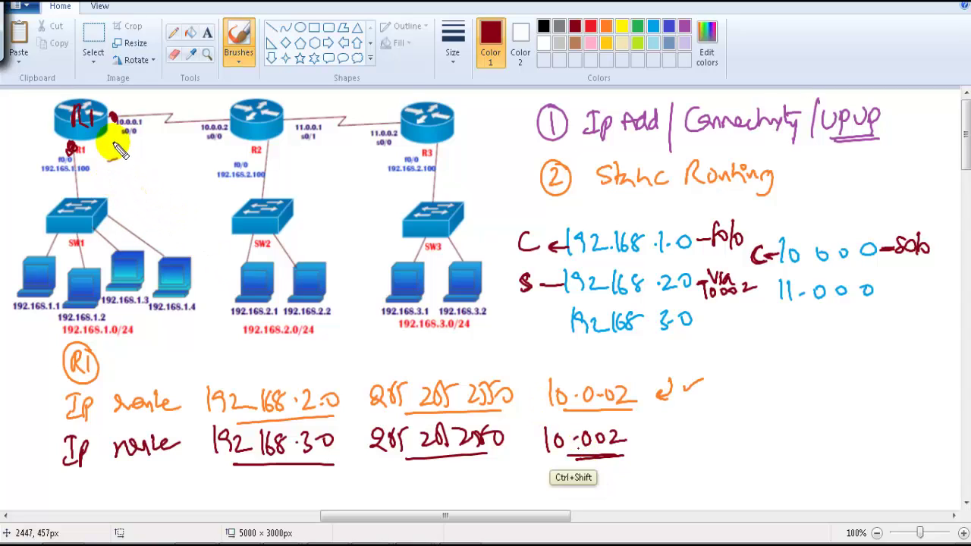
mouse_move(112, 141)
mouse_down()
mouse_move(208, 146)
mouse_move(319, 165)
mouse_move(385, 151)
mouse_up()
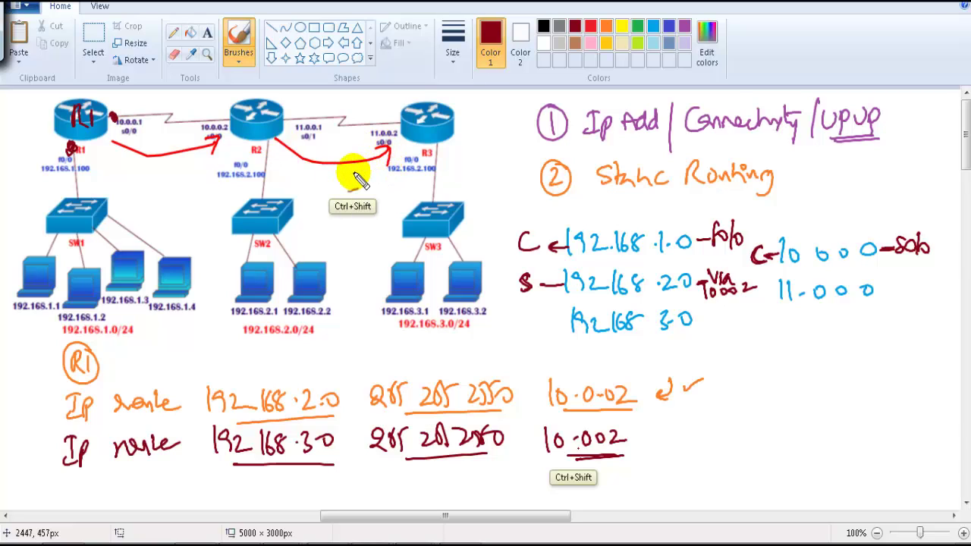
key(Escape)
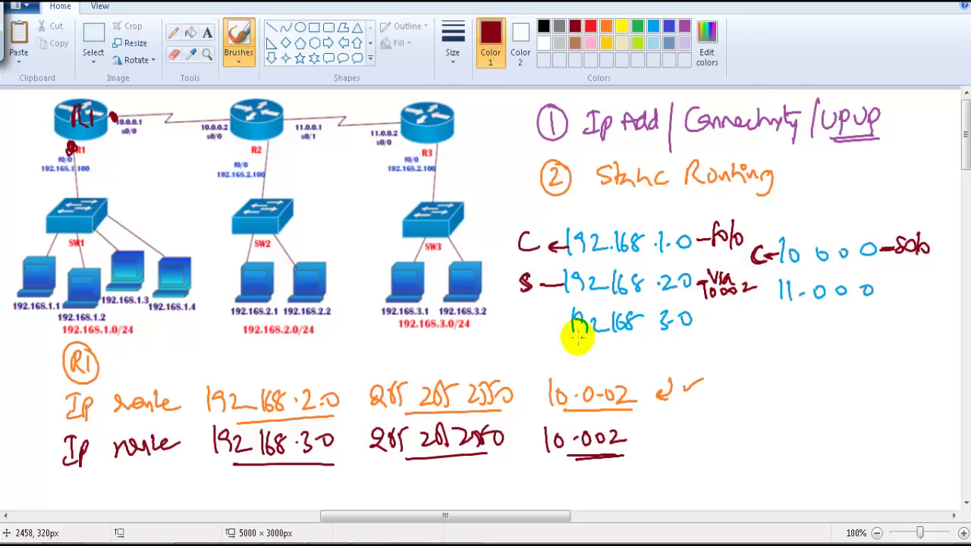
Mark the 192.168.3.0 note as S via 10.0.0.2 and switch the brush to green
drag(540, 323, 567, 322)
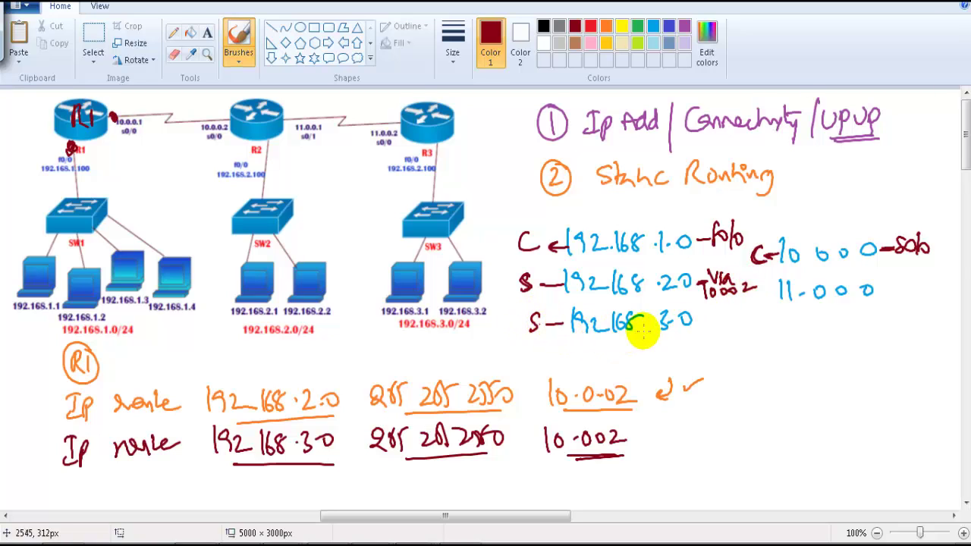
drag(697, 321, 744, 325)
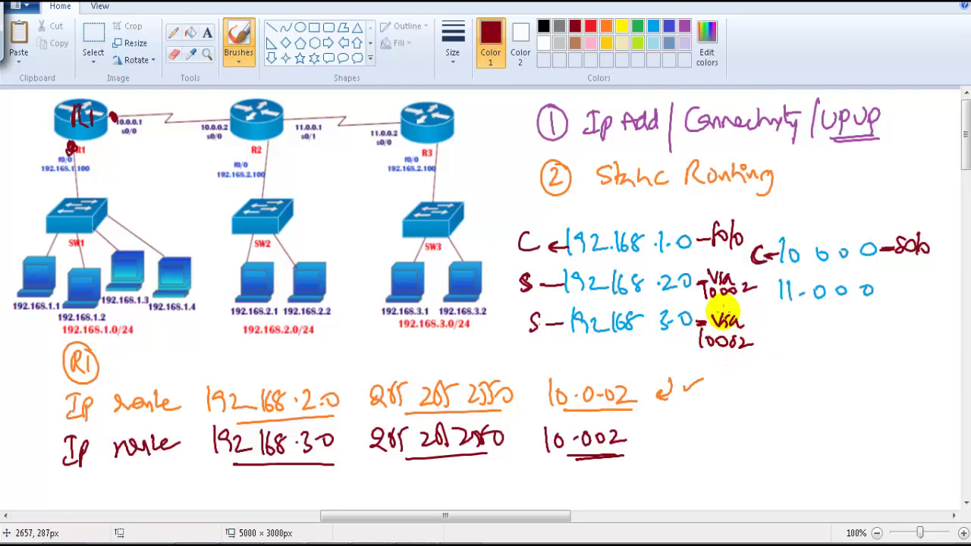
click(637, 27)
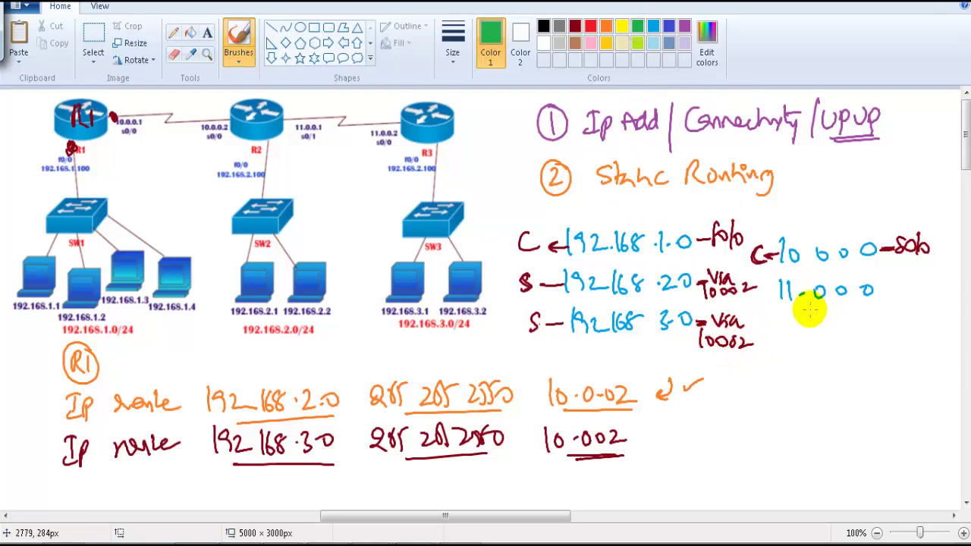
Write R1's third route 'Ip route 11.0.0.0 255.0.0.0 10.0.0.2' in green
drag(785, 307, 865, 305)
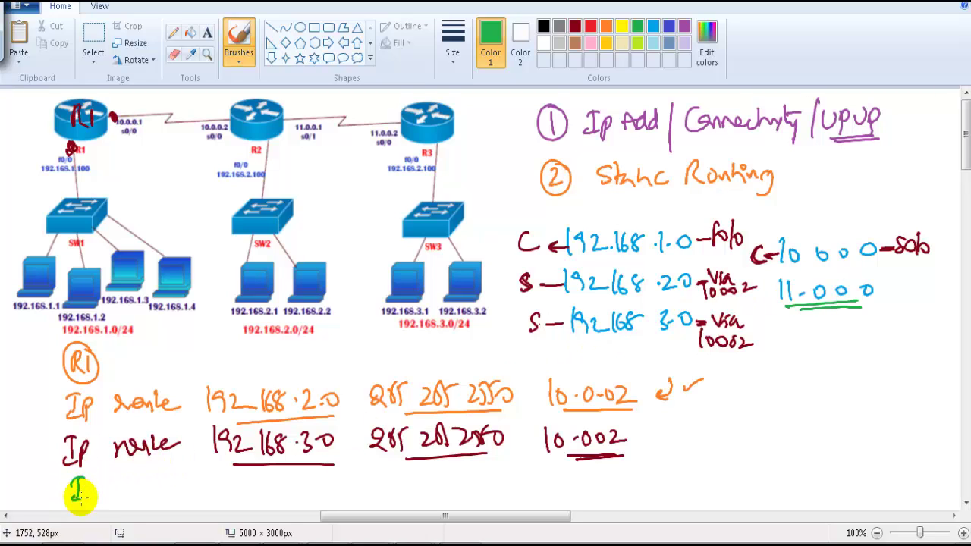
mouse_move(80, 494)
mouse_down()
mouse_move(134, 479)
mouse_move(282, 494)
mouse_up()
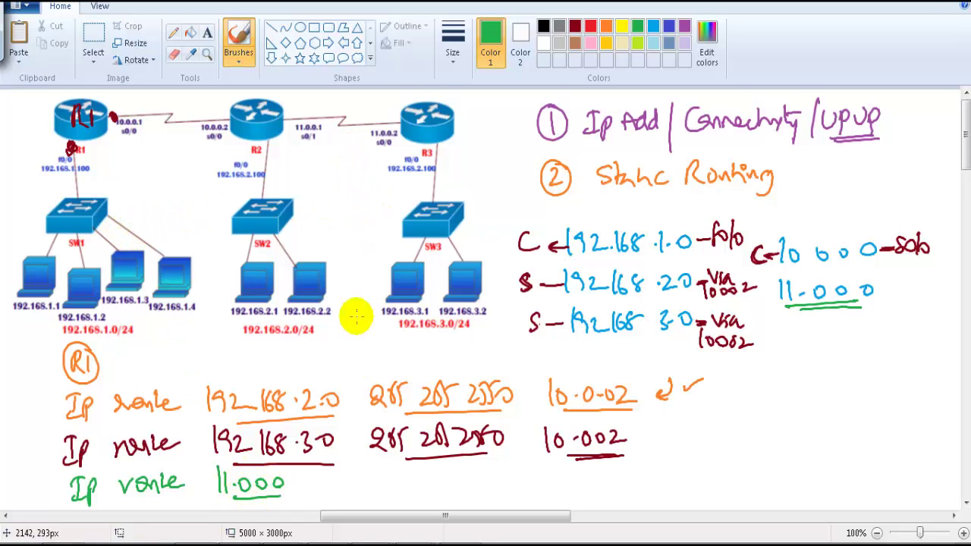
mouse_move(365, 473)
mouse_down()
mouse_move(413, 476)
mouse_move(424, 492)
mouse_move(467, 482)
mouse_up()
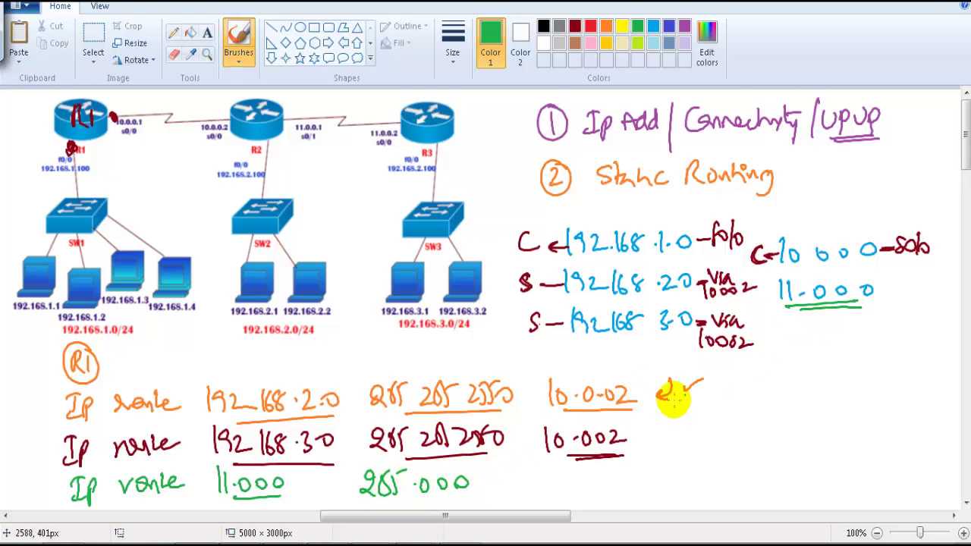
drag(540, 477, 622, 481)
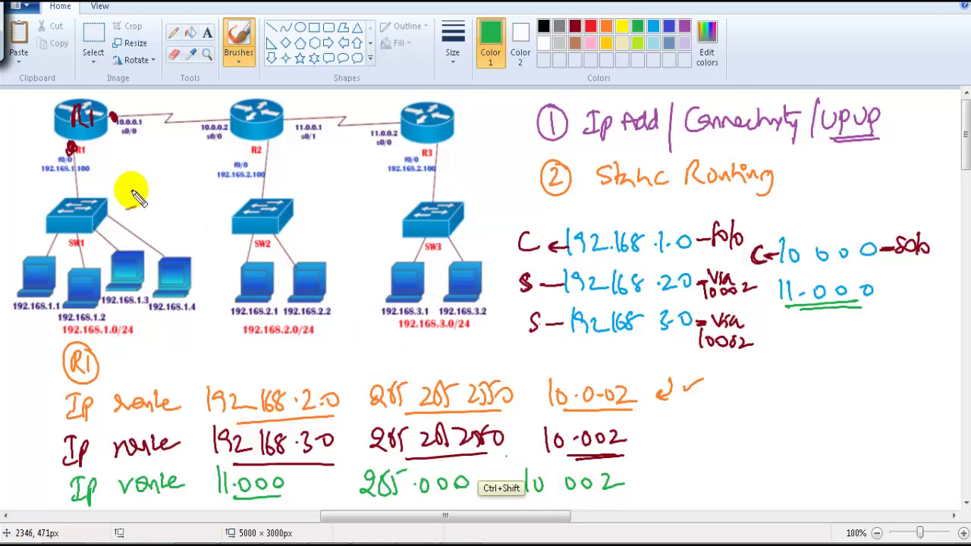
Sketch temporary red annotations tracing the path from R1 past R2, then clear them
mouse_move(97, 139)
mouse_down()
mouse_move(199, 91)
mouse_move(280, 84)
mouse_move(342, 119)
mouse_up()
mouse_move(198, 148)
mouse_down()
mouse_move(190, 130)
mouse_move(201, 151)
mouse_up()
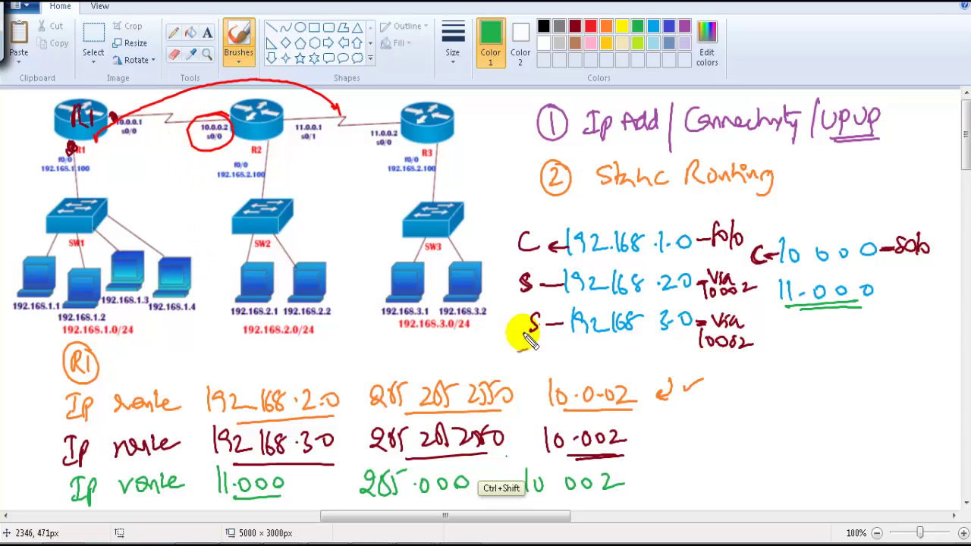
drag(653, 377, 660, 462)
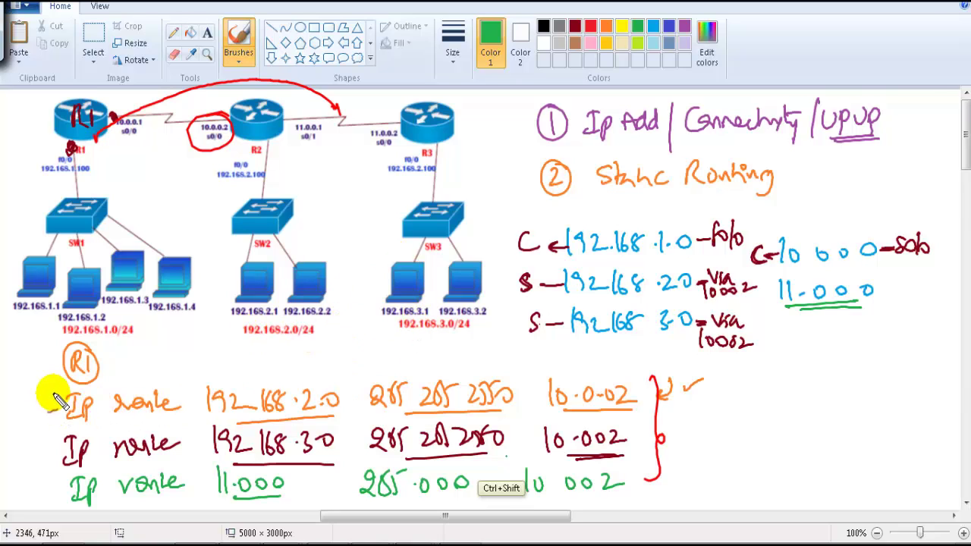
mouse_move(52, 391)
mouse_down()
mouse_move(54, 491)
mouse_move(72, 484)
mouse_up()
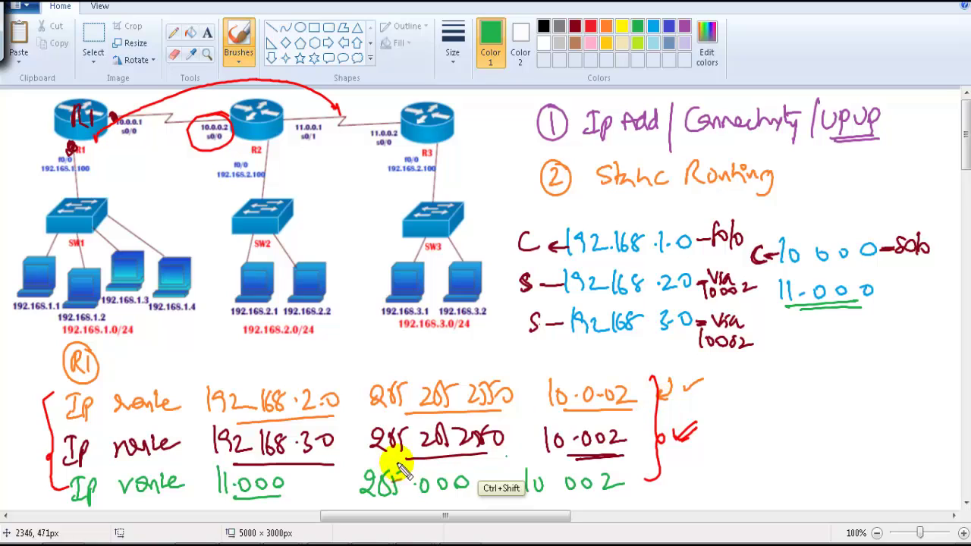
key(ctrl+shift)
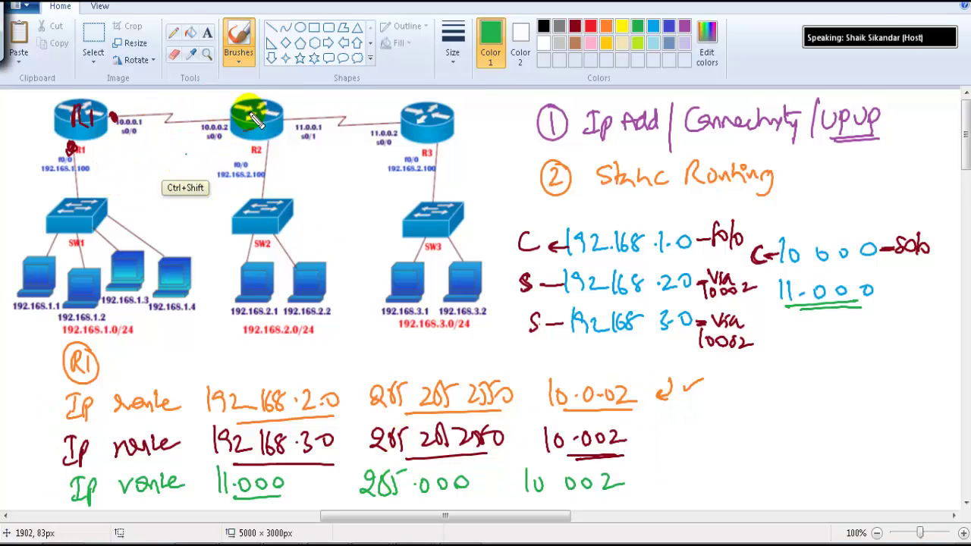
mouse_move(254, 90)
mouse_down()
mouse_move(226, 128)
mouse_move(263, 92)
mouse_up()
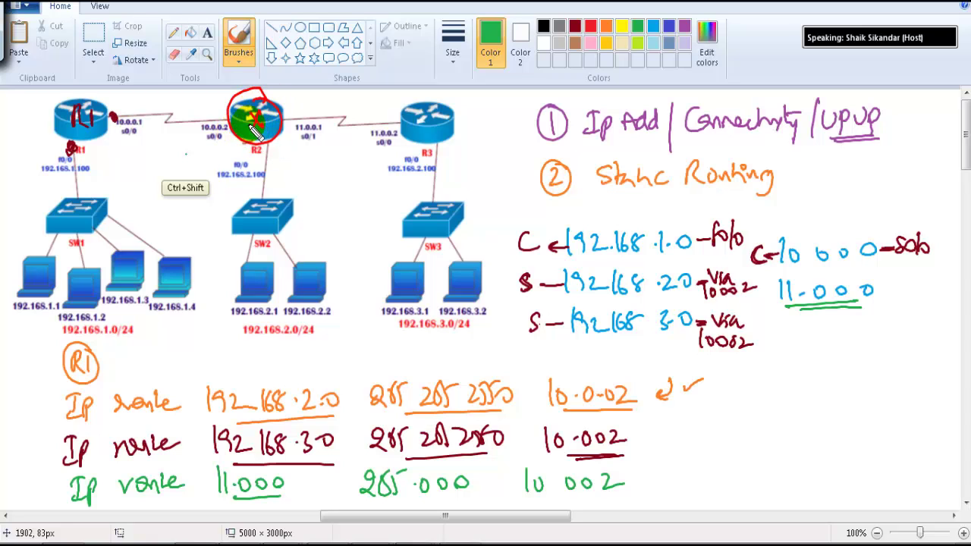
Copy the network diagram from the PowerPoint 'LAB : Static Routing' slide and return to Paint
click(92, 35)
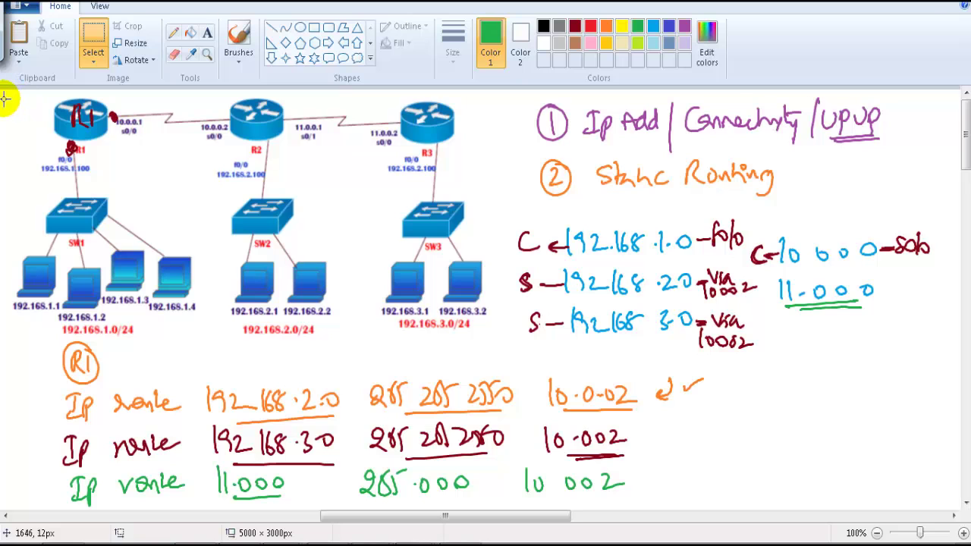
click(369, 523)
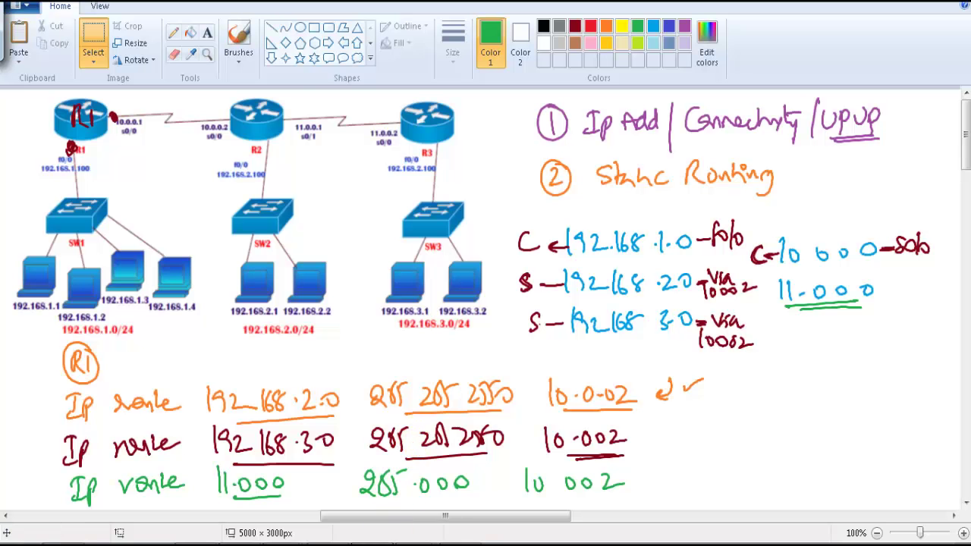
click(368, 522)
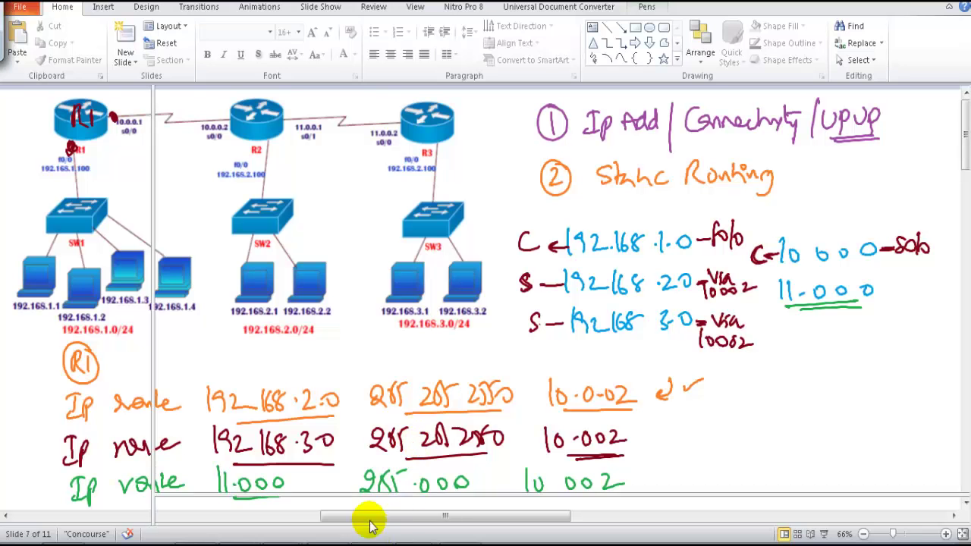
click(513, 322)
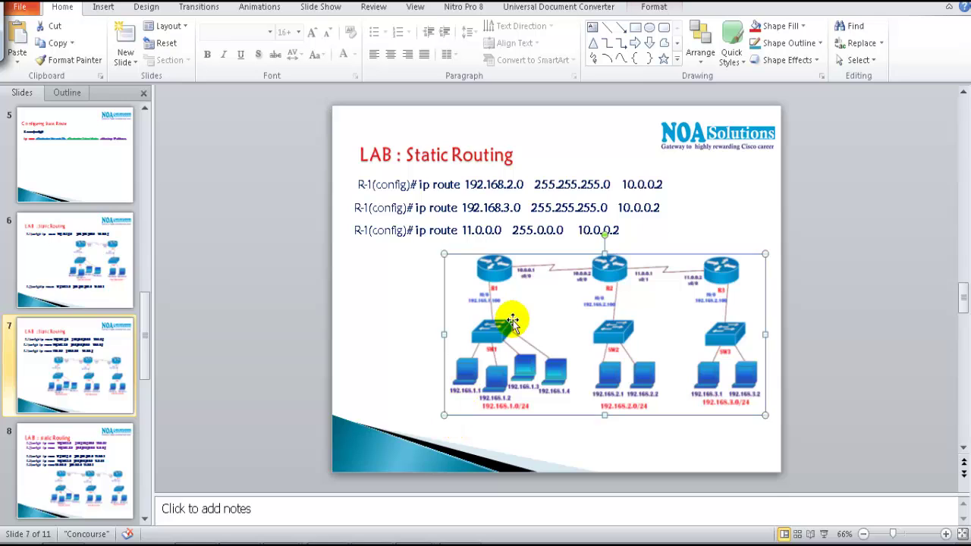
click(310, 531)
drag(418, 520, 672, 521)
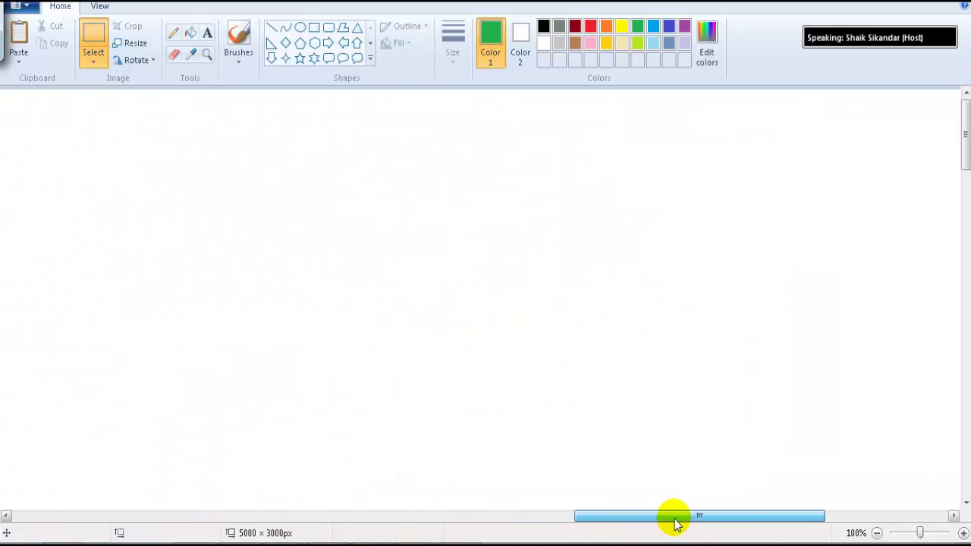
Paste a fresh copy of the network diagram onto the canvas
key(ctrl+v)
drag(213, 225, 216, 228)
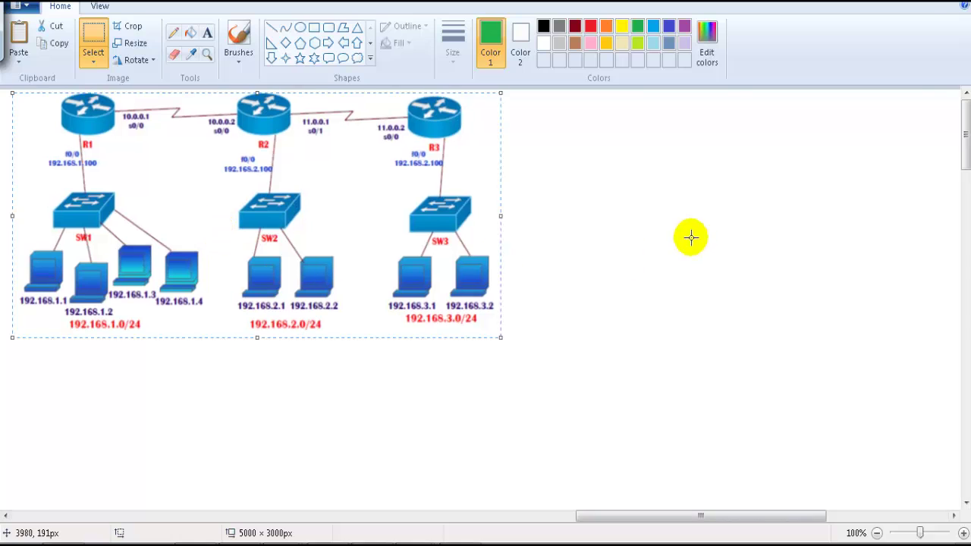
click(238, 40)
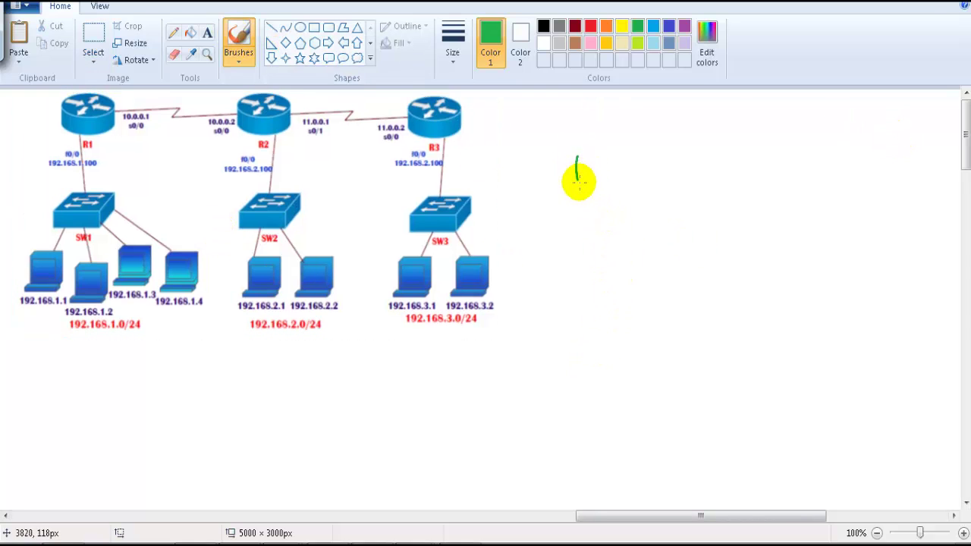
Handwrite the networks 192.168.1.0, 2.0, 3.0, 10.0.0.0 and 11.0.0.0 in green beside it
mouse_move(578, 181)
mouse_down()
mouse_move(628, 181)
mouse_move(644, 162)
mouse_move(692, 166)
mouse_move(691, 200)
mouse_move(705, 190)
mouse_move(684, 235)
mouse_move(711, 235)
mouse_up()
drag(604, 261, 604, 282)
drag(618, 270, 664, 274)
drag(683, 270, 685, 273)
drag(641, 310, 663, 314)
drag(681, 307, 683, 311)
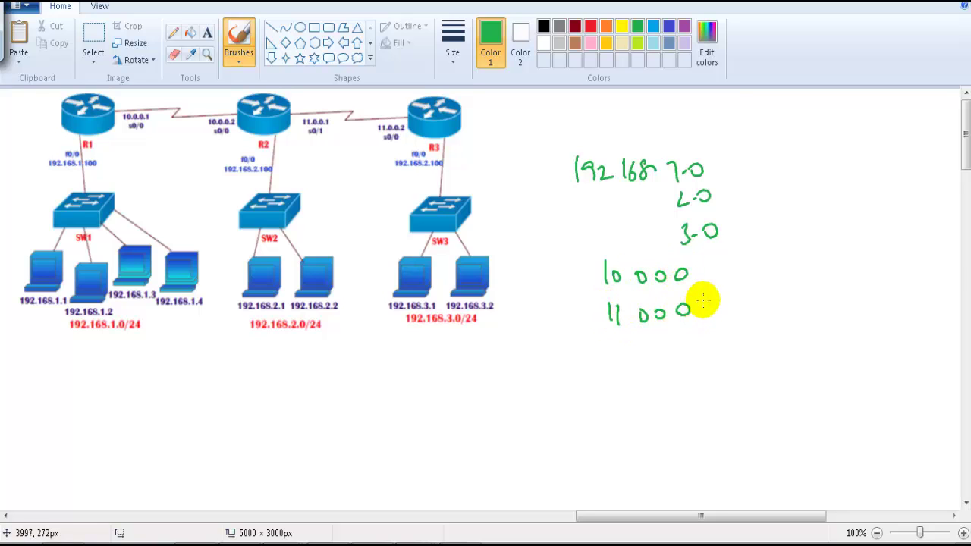
In red, mark 10.0.0.0, 11.0.0.0 and 192.168.2.0 as C on s0/0, s0/1 and f0/0
click(590, 27)
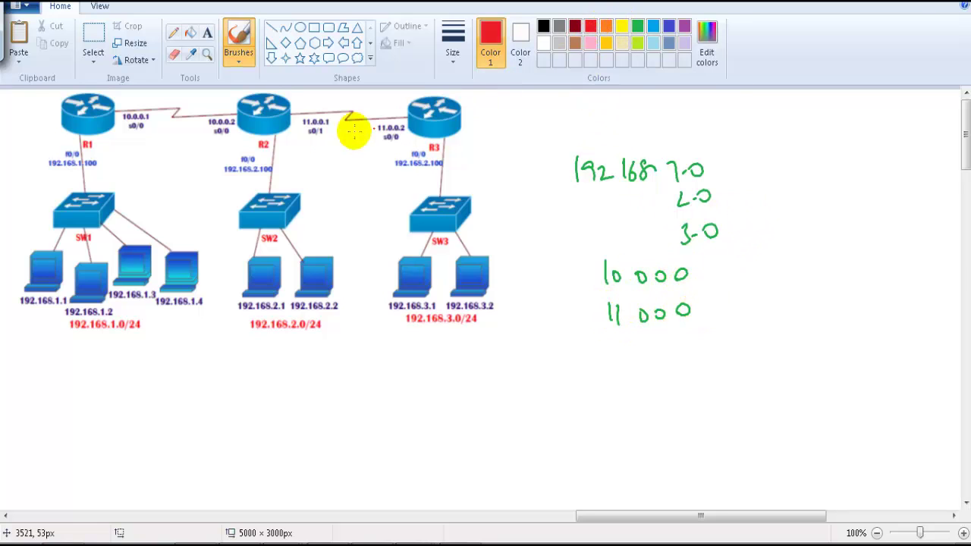
mouse_move(230, 113)
mouse_down()
mouse_move(205, 133)
mouse_move(227, 109)
mouse_up()
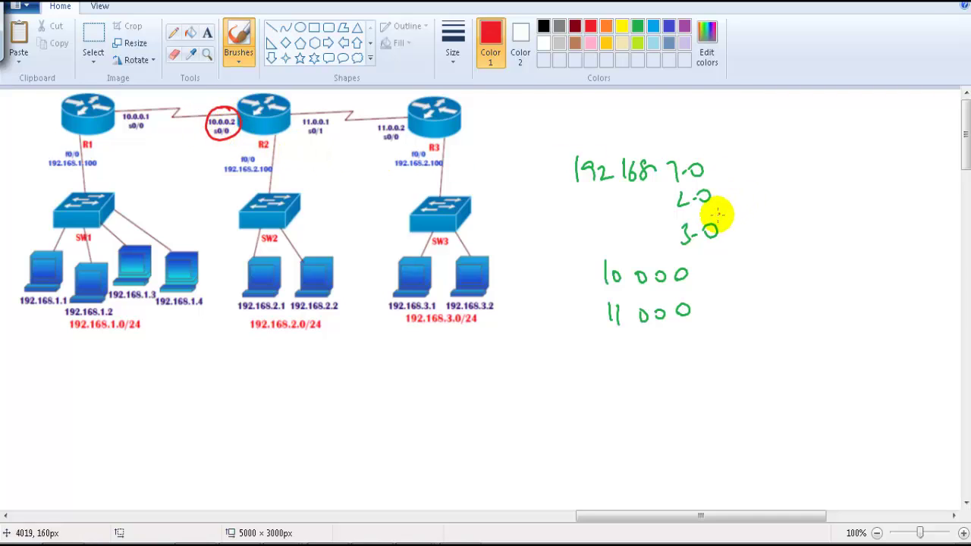
drag(703, 270, 766, 268)
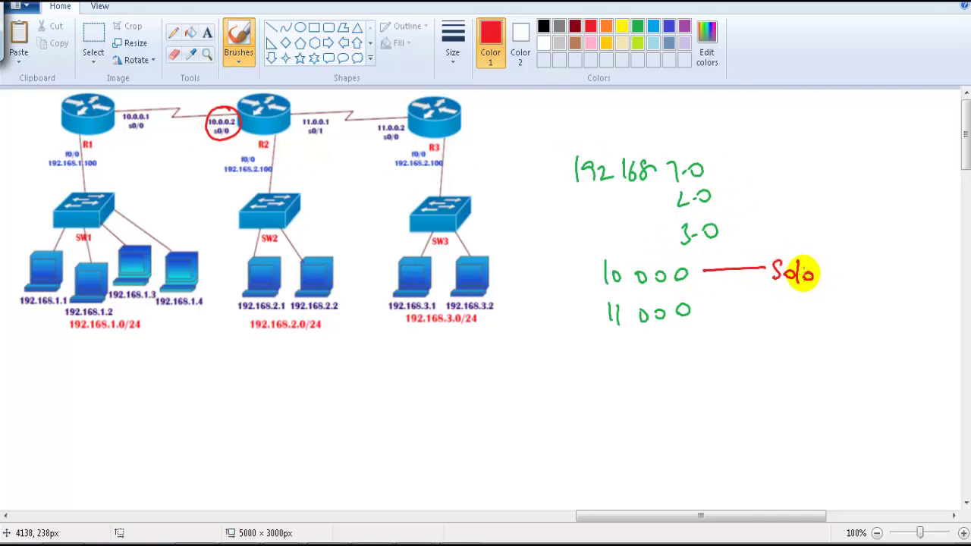
drag(582, 267, 581, 284)
drag(585, 275, 605, 274)
mouse_move(571, 309)
mouse_down()
mouse_move(571, 323)
mouse_move(599, 317)
mouse_up()
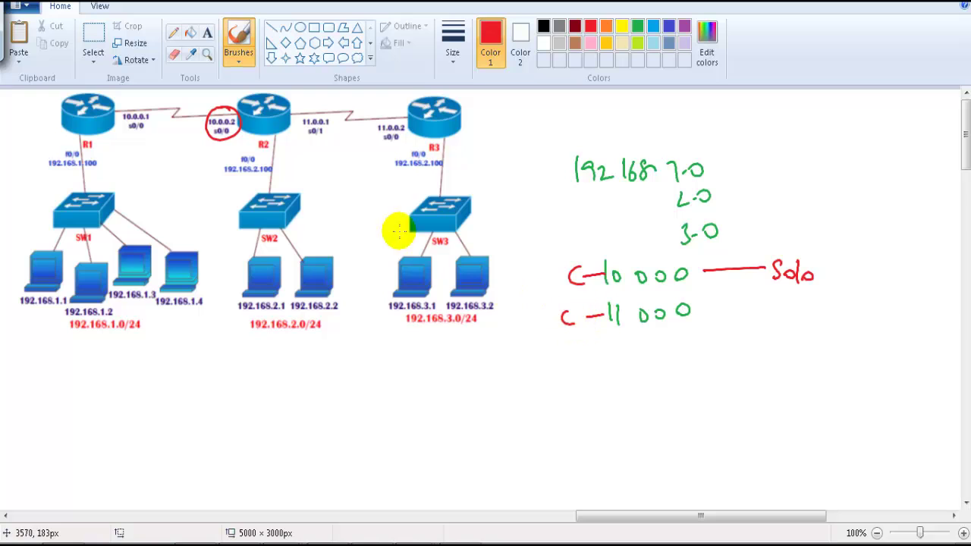
drag(314, 110, 326, 115)
mouse_move(724, 310)
mouse_down()
mouse_move(768, 308)
mouse_move(794, 323)
mouse_up()
drag(802, 299, 800, 323)
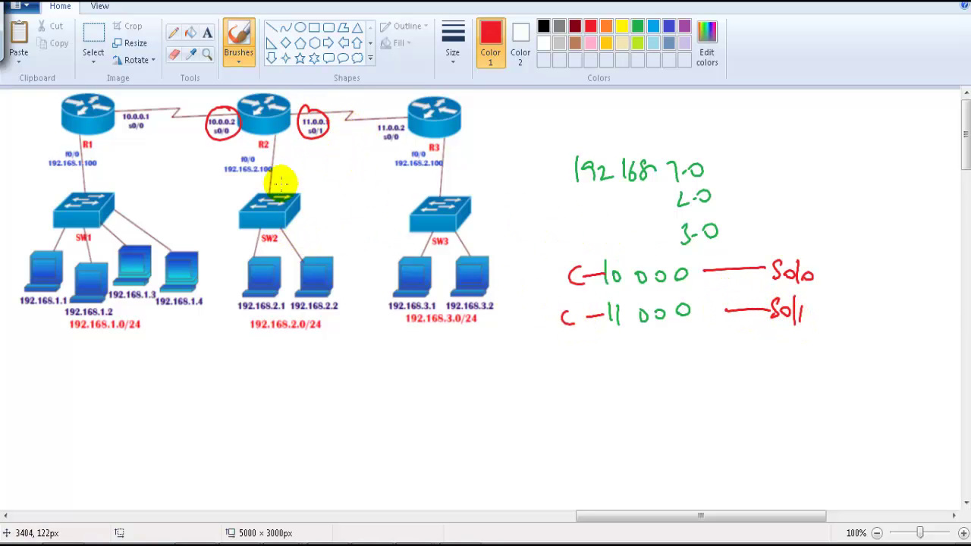
drag(262, 152, 238, 162)
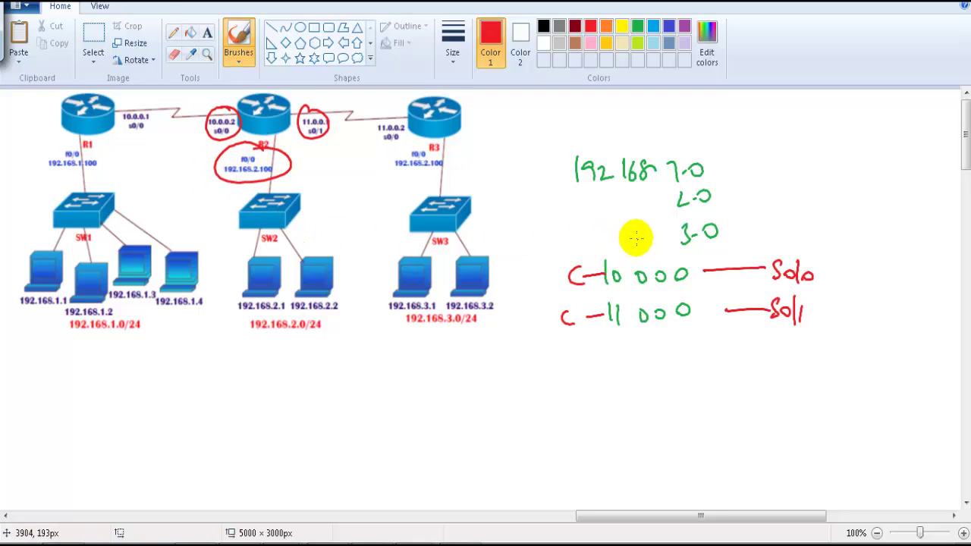
mouse_move(651, 195)
mouse_down()
mouse_move(669, 195)
mouse_move(565, 211)
mouse_up()
drag(724, 196, 761, 195)
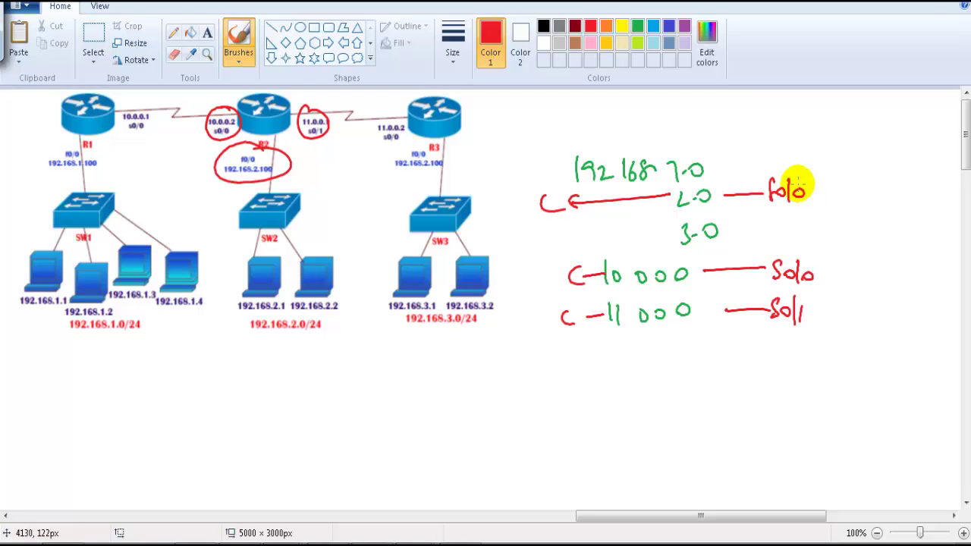
Sketch circles and arrows toward the SW1 and SW3 networks, then undo them
click(361, 213)
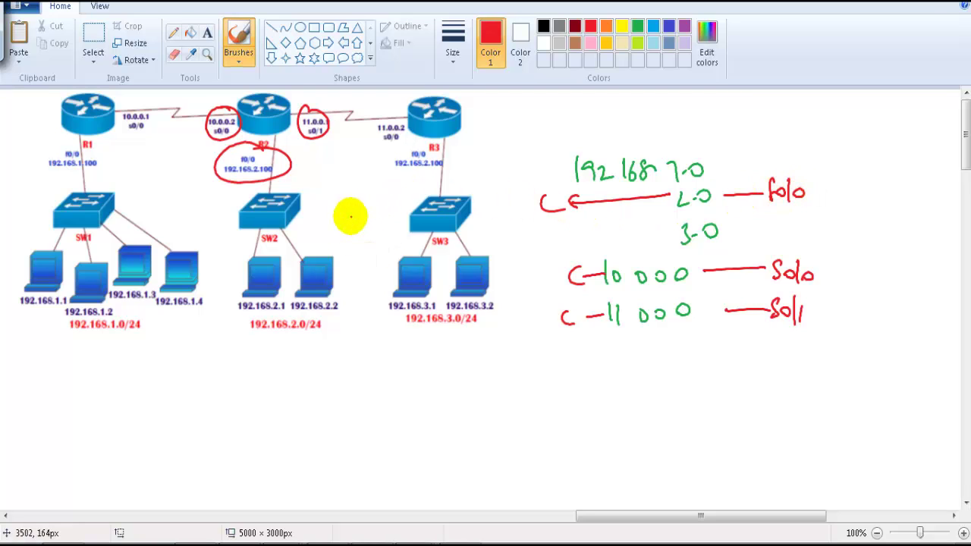
mouse_move(127, 297)
mouse_down()
mouse_move(102, 305)
mouse_move(123, 308)
mouse_up()
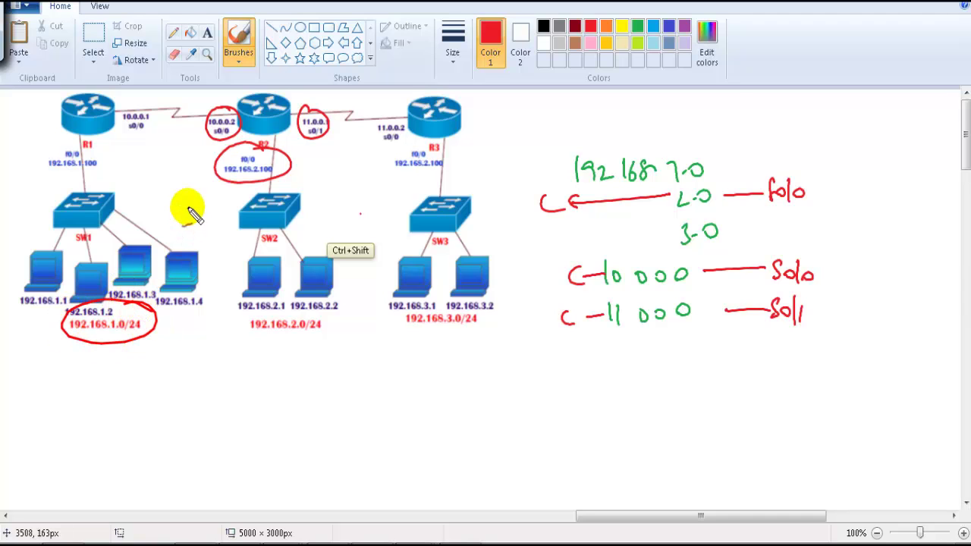
drag(201, 194, 140, 271)
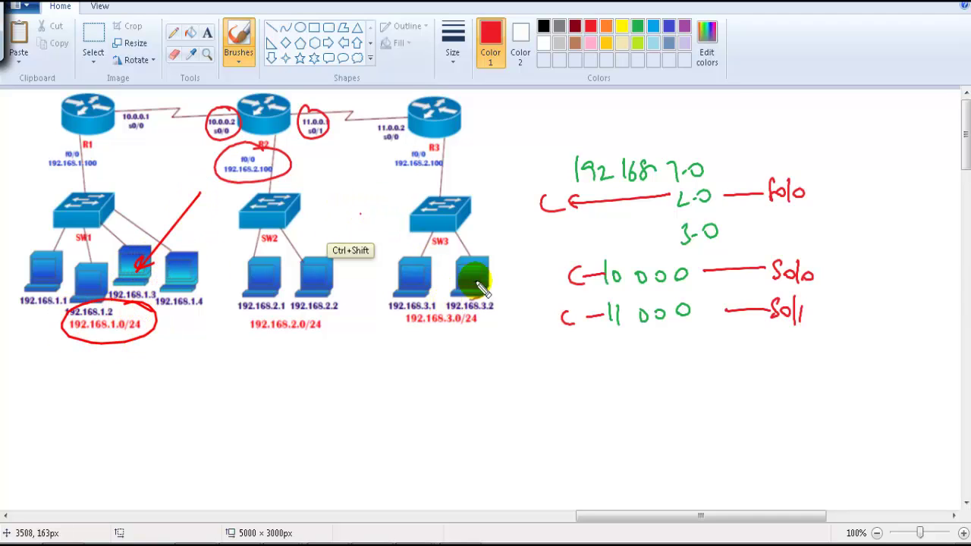
mouse_move(436, 282)
mouse_down()
mouse_move(464, 298)
mouse_move(403, 301)
mouse_move(449, 282)
mouse_up()
drag(321, 150, 414, 235)
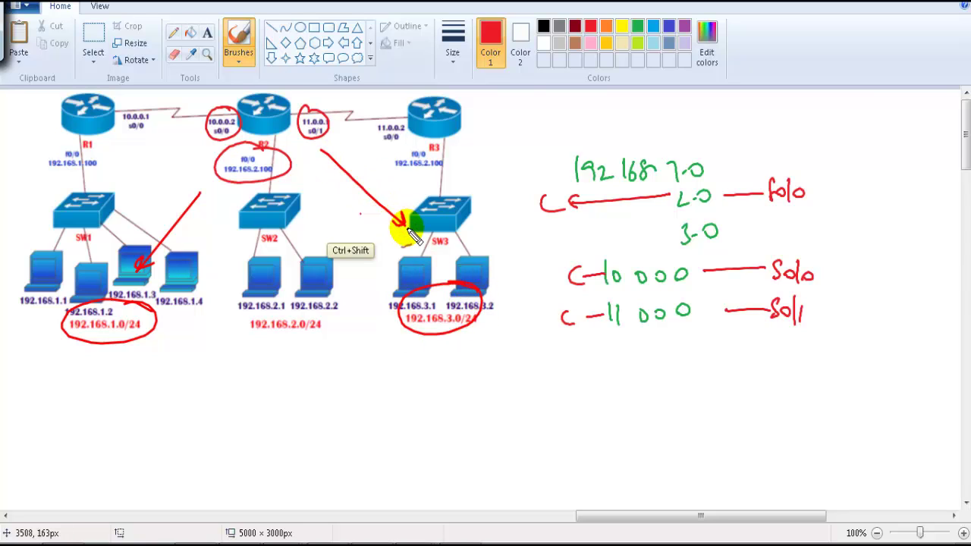
key(ctrl+z)
key(ctrl+z)
key(ctrl+z)
key(ctrl+z)
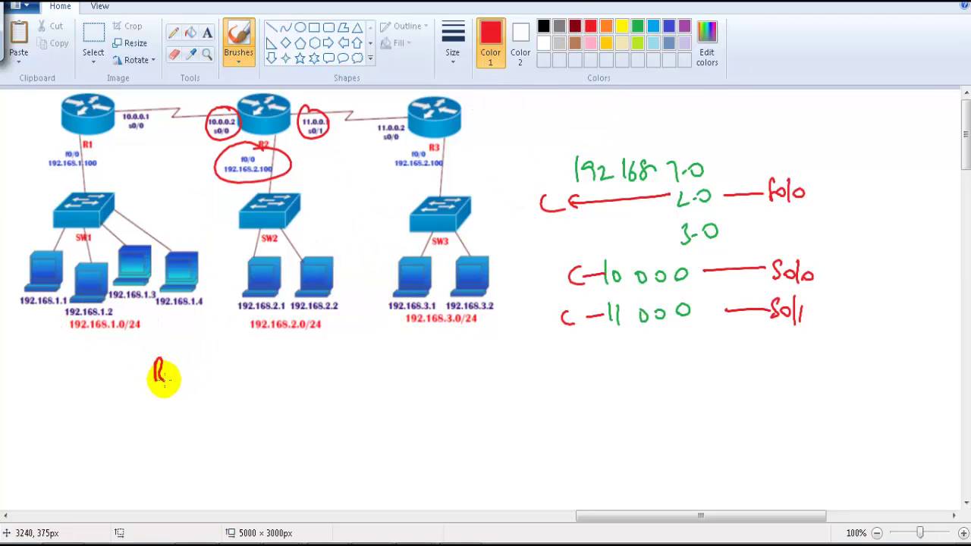
Under an R2 heading, write 'ip route 192.168.1.0 255.255.255.0' in red
drag(170, 363, 184, 384)
mouse_move(178, 351)
mouse_down()
mouse_move(139, 364)
mouse_move(176, 350)
mouse_up()
mouse_move(125, 426)
mouse_down()
mouse_move(176, 409)
mouse_move(196, 423)
mouse_move(244, 421)
mouse_up()
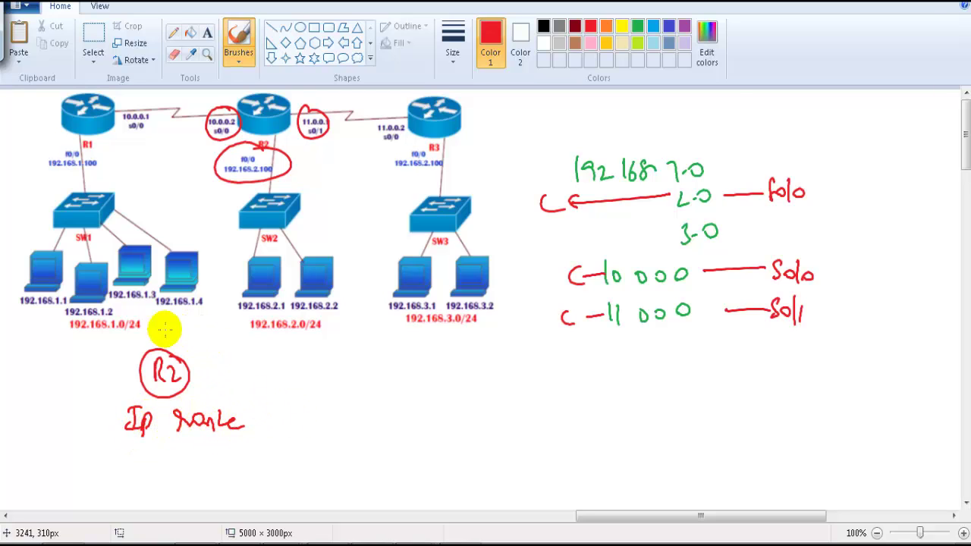
drag(79, 333, 139, 336)
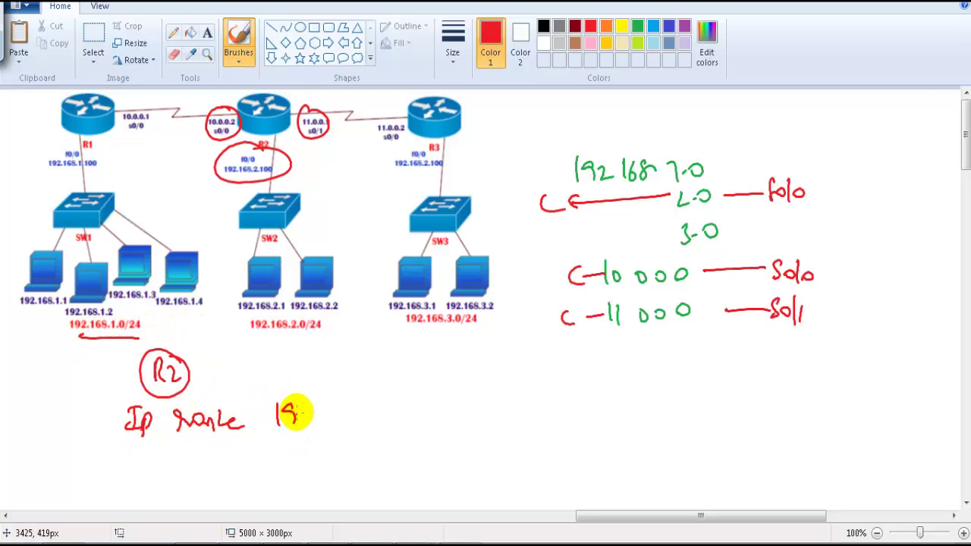
drag(295, 413, 371, 416)
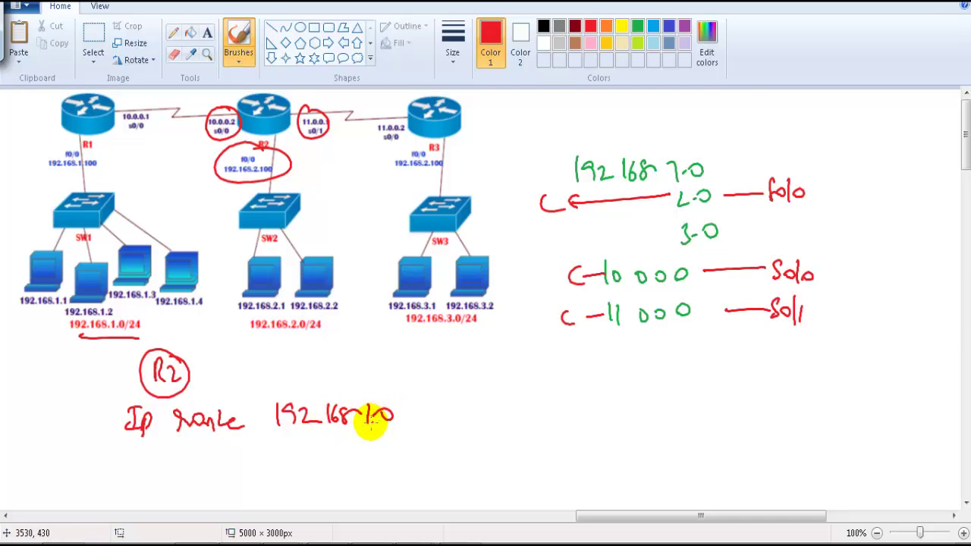
drag(317, 434, 392, 431)
mouse_move(453, 394)
mouse_down()
mouse_move(465, 414)
mouse_move(468, 403)
mouse_move(479, 415)
mouse_move(512, 405)
mouse_move(525, 412)
mouse_move(570, 390)
mouse_move(600, 402)
mouse_up()
drag(492, 429, 580, 423)
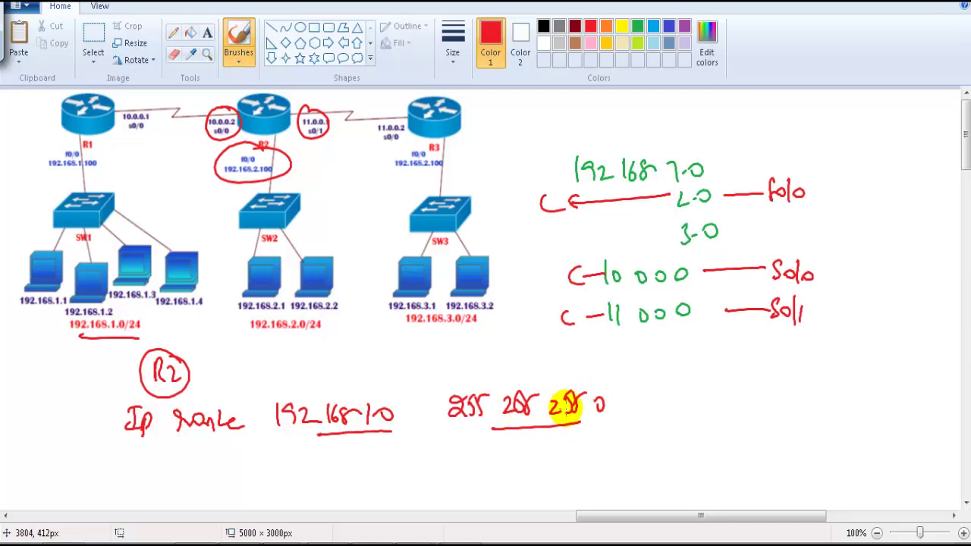
Add the next hop 10.0.0.1 in orange, double-underlined
click(606, 25)
drag(658, 396, 701, 397)
drag(717, 391, 717, 407)
drag(663, 425, 709, 421)
drag(664, 430, 711, 422)
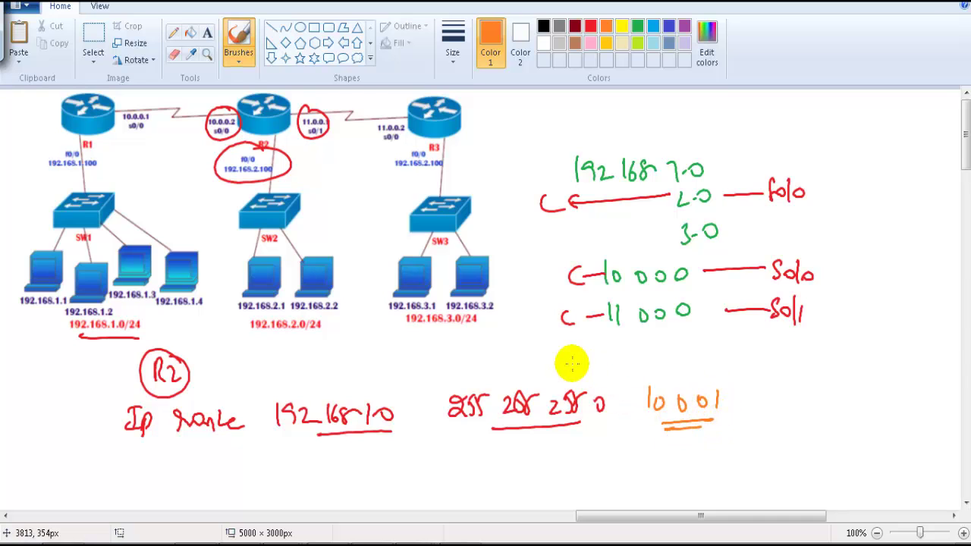
Mark the 192.168.1.0 list entry as S via 10.0.0.1
key(ctrl+shift)
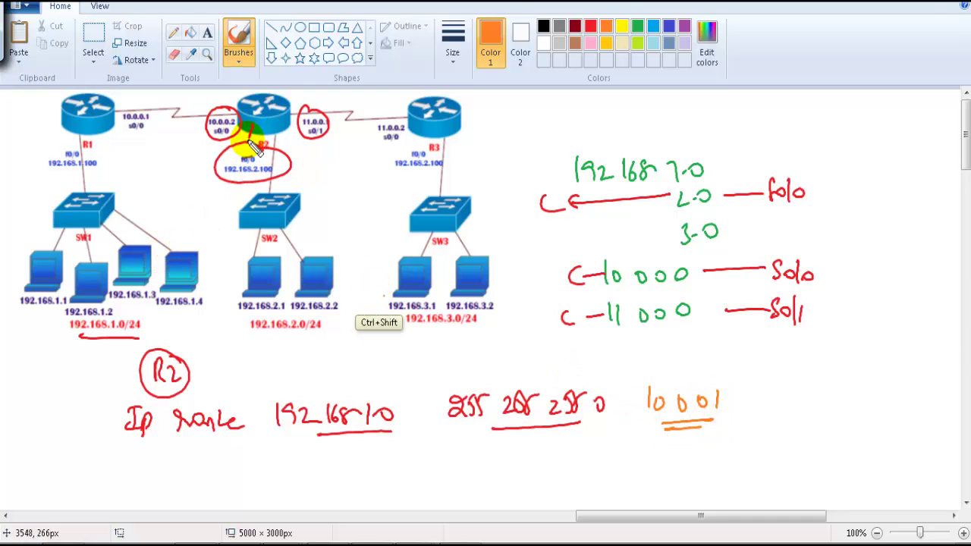
mouse_move(250, 140)
mouse_down()
mouse_move(138, 221)
mouse_move(143, 200)
mouse_up()
mouse_move(136, 142)
mouse_down()
mouse_move(128, 101)
mouse_move(148, 146)
mouse_up()
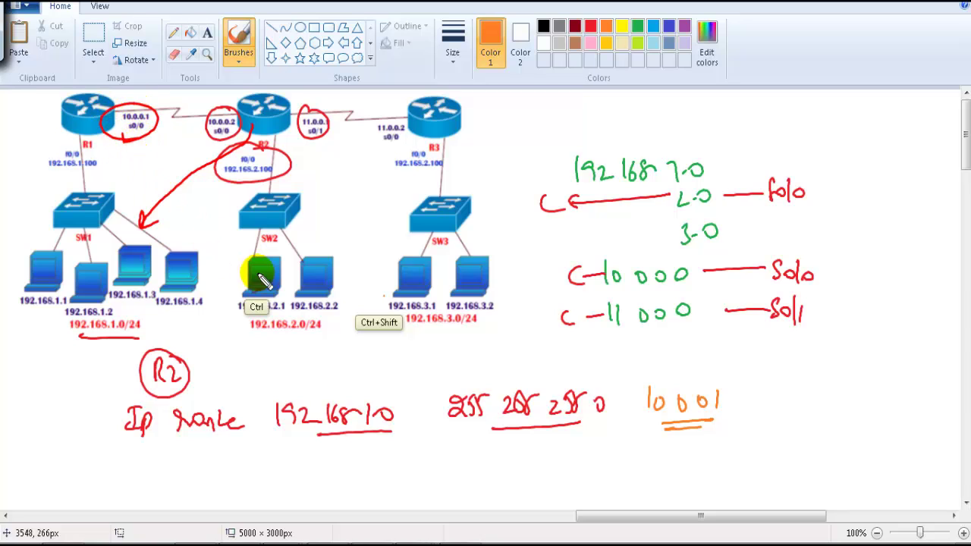
key(ctrl+z)
key(ctrl+z)
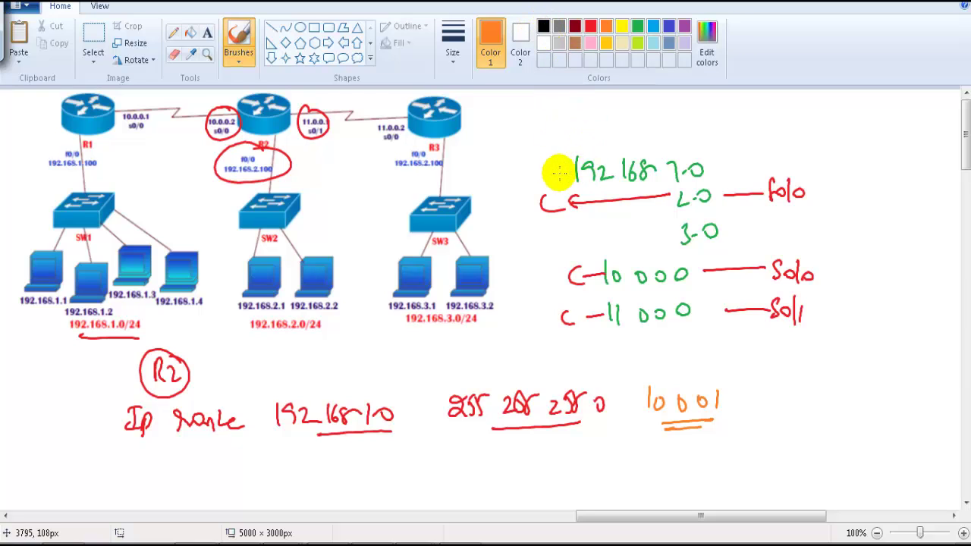
drag(534, 159, 521, 178)
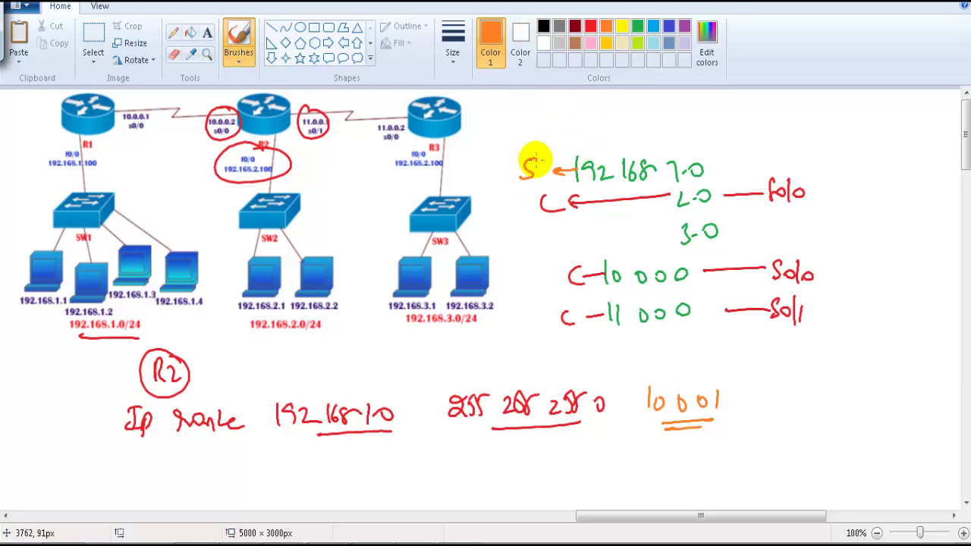
drag(709, 164, 736, 168)
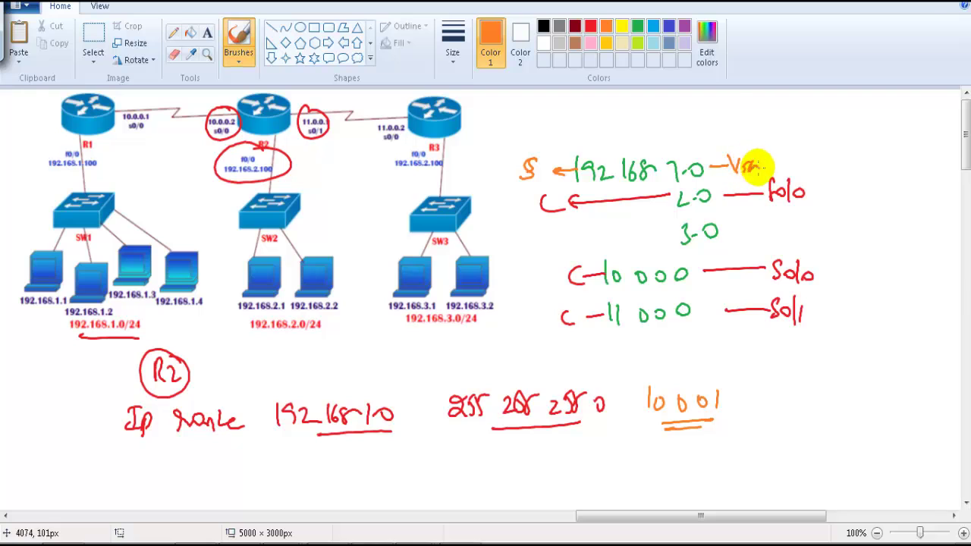
drag(820, 155, 835, 173)
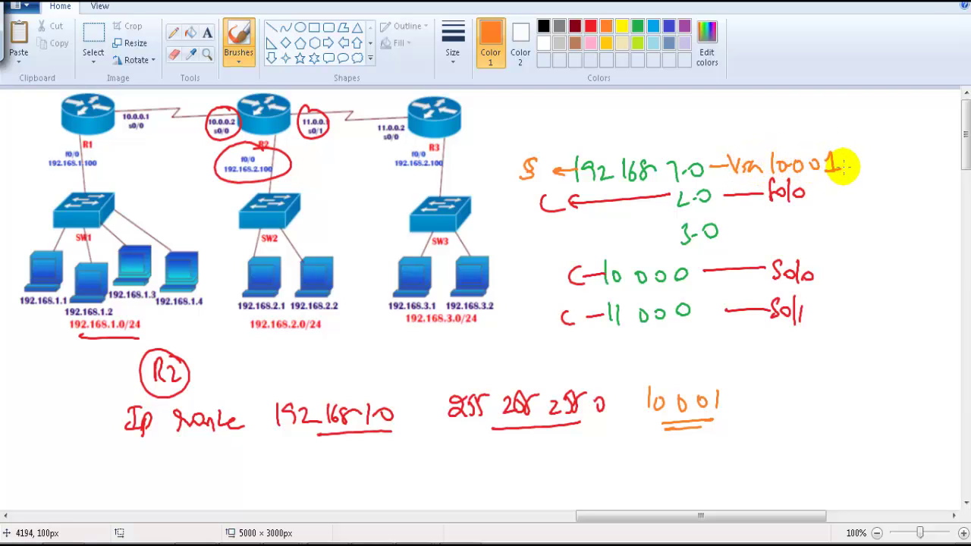
Begin R2's second ip route line in green
click(637, 25)
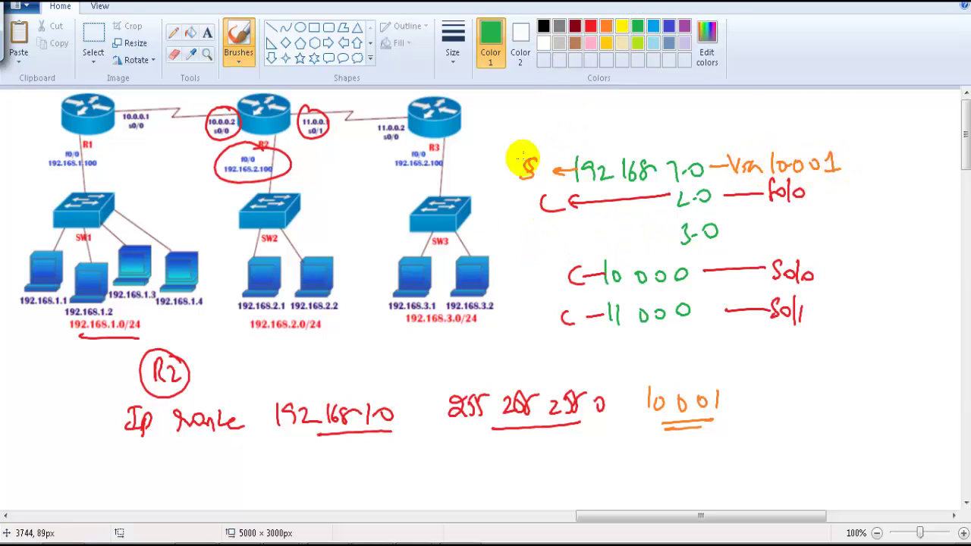
drag(133, 468, 135, 475)
drag(144, 453, 250, 458)
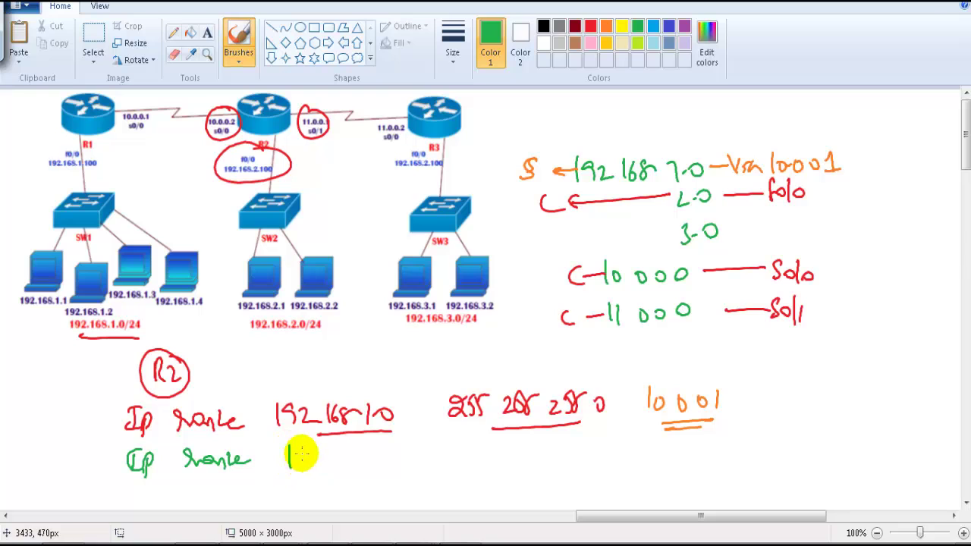
Complete R2's green second route as 192.168.3.0 255.255.255.0 11.0.0.2
drag(301, 453, 345, 464)
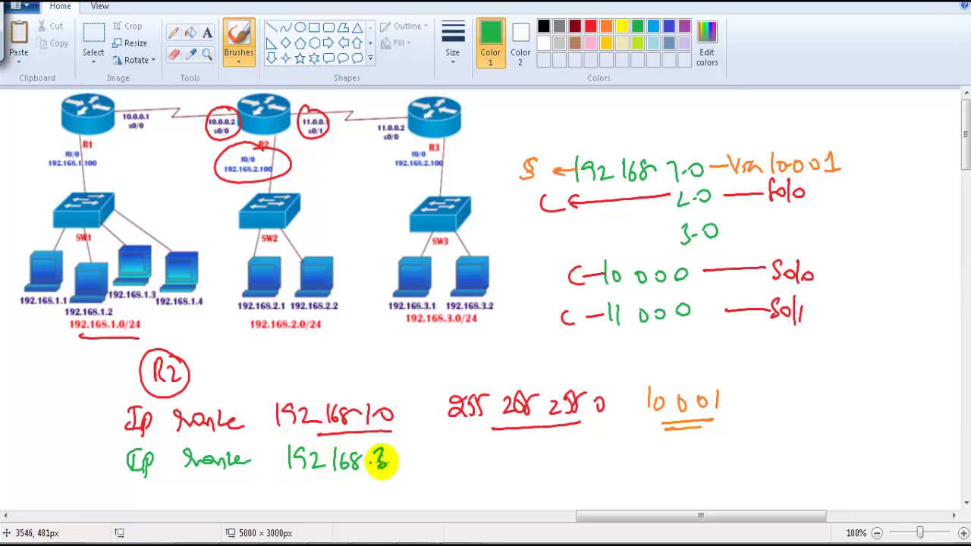
drag(400, 452, 399, 454)
drag(326, 479, 398, 465)
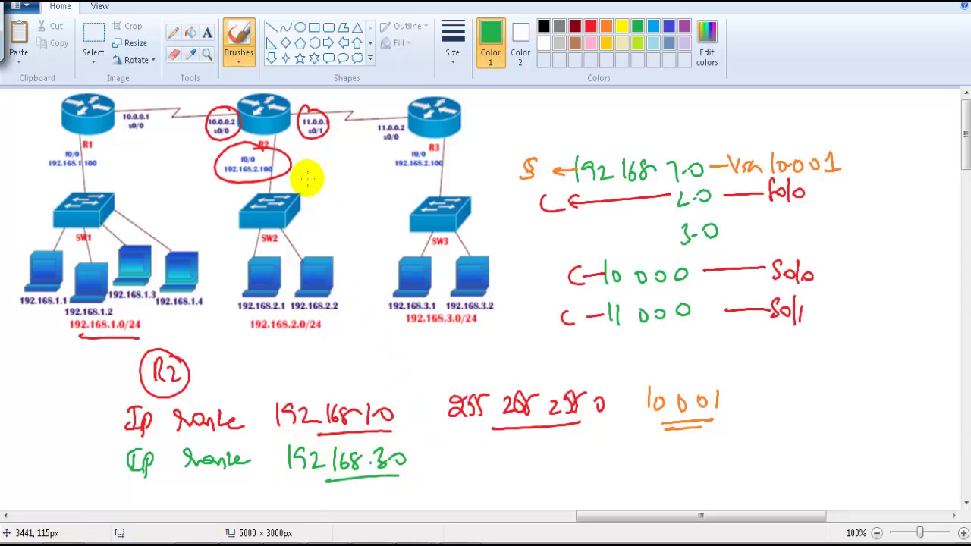
mouse_move(308, 155)
mouse_down()
mouse_move(383, 232)
mouse_move(389, 222)
mouse_up()
mouse_move(452, 447)
mouse_down()
mouse_move(467, 466)
mouse_move(490, 450)
mouse_move(590, 457)
mouse_up()
drag(502, 479, 558, 476)
mouse_move(643, 447)
mouse_down()
mouse_move(645, 464)
mouse_move(657, 464)
mouse_up()
drag(677, 449, 677, 458)
drag(689, 454, 688, 456)
drag(698, 454, 698, 457)
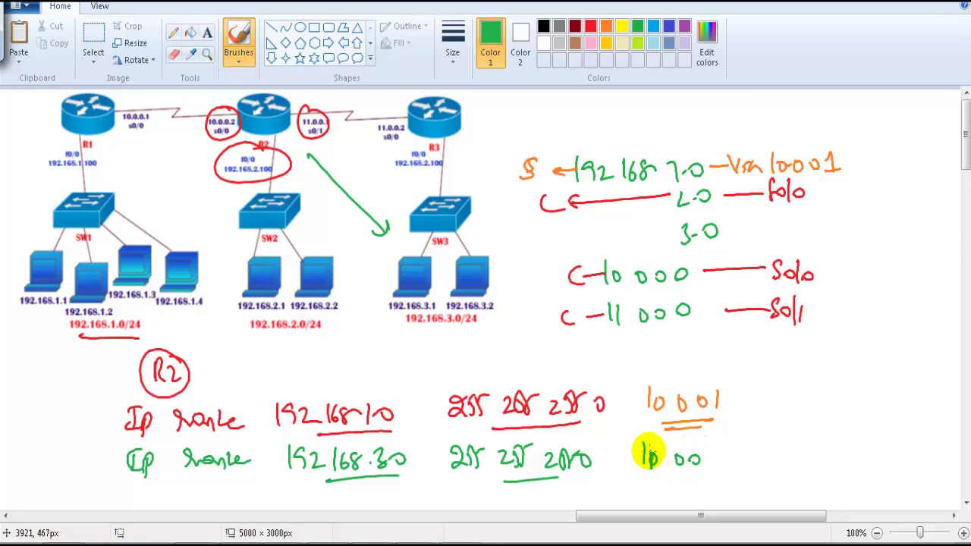
drag(720, 454, 734, 465)
drag(647, 476, 701, 472)
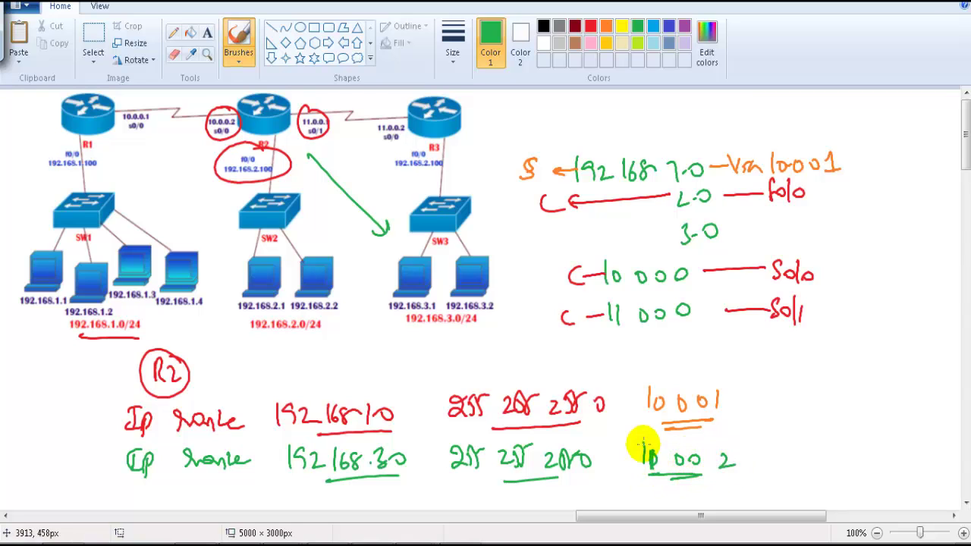
Trace R2 to SW3 with arrows and mark the 3.0 entry S via 11.0.0.2
key(ctrl+shift)
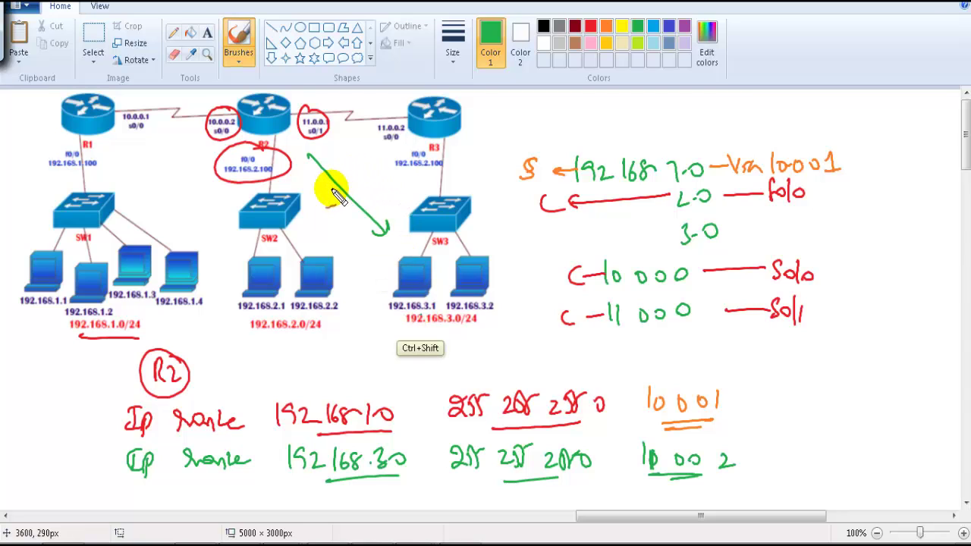
mouse_move(299, 143)
mouse_down()
mouse_move(425, 271)
mouse_move(416, 304)
mouse_move(409, 263)
mouse_up()
drag(331, 156, 390, 135)
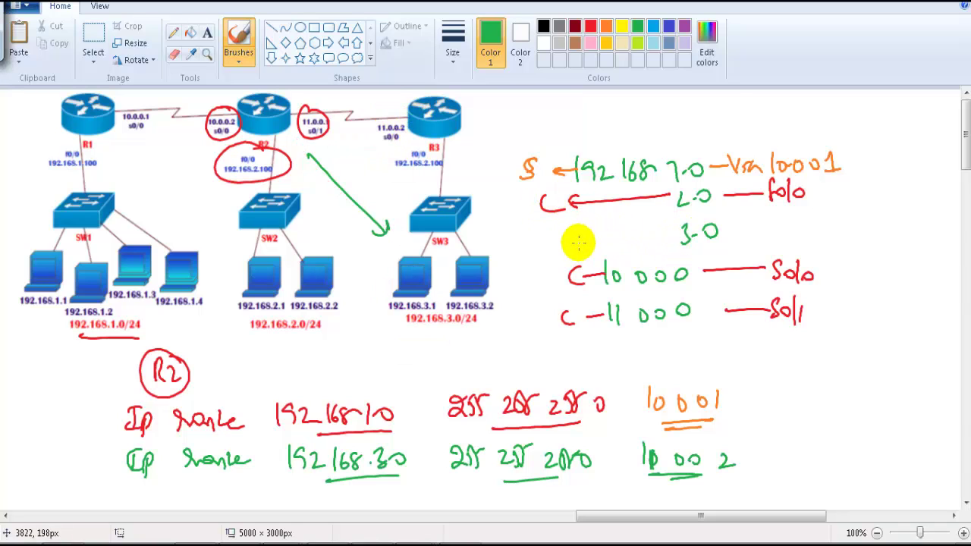
drag(575, 242, 679, 237)
drag(552, 226, 543, 244)
drag(736, 233, 857, 234)
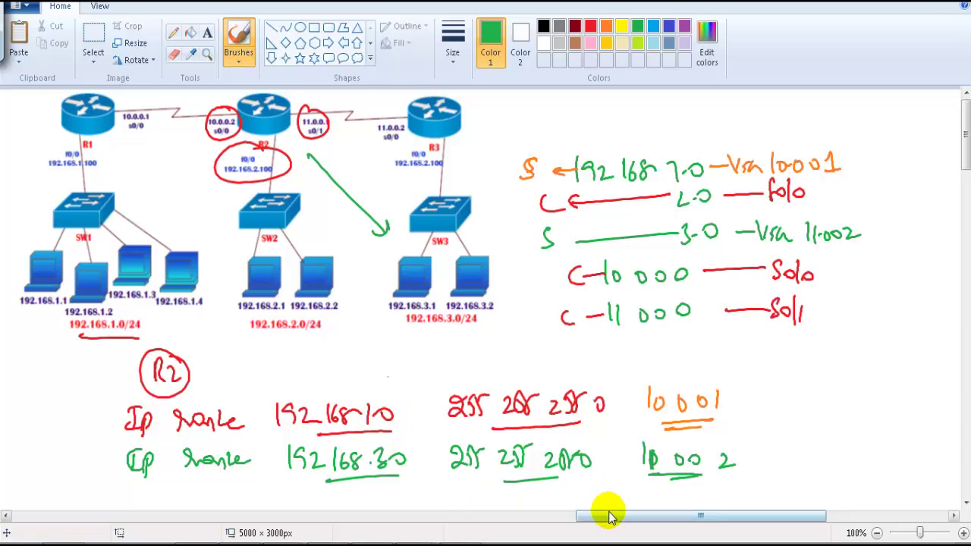
Paste a clean network diagram lower on the canvas, then bring up Router1's CLI window
drag(611, 515, 542, 497)
scroll(531, 341, down, 4)
scroll(468, 313, down, 3)
key(ctrl+v)
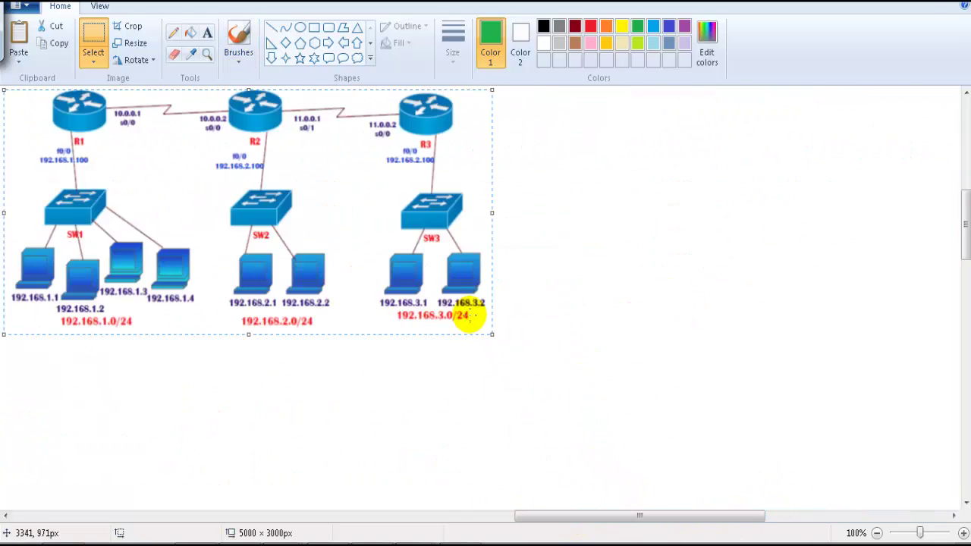
drag(299, 137, 296, 184)
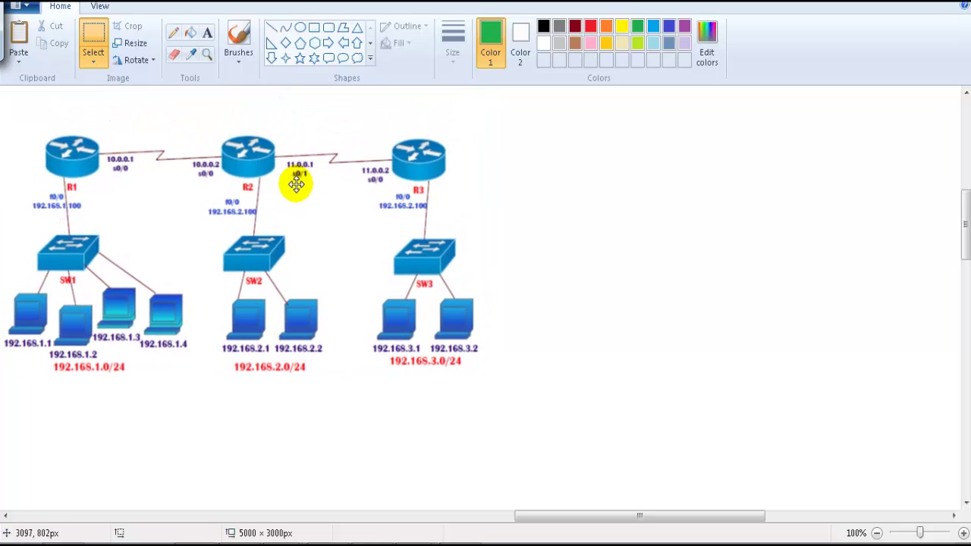
mouse_move(450, 542)
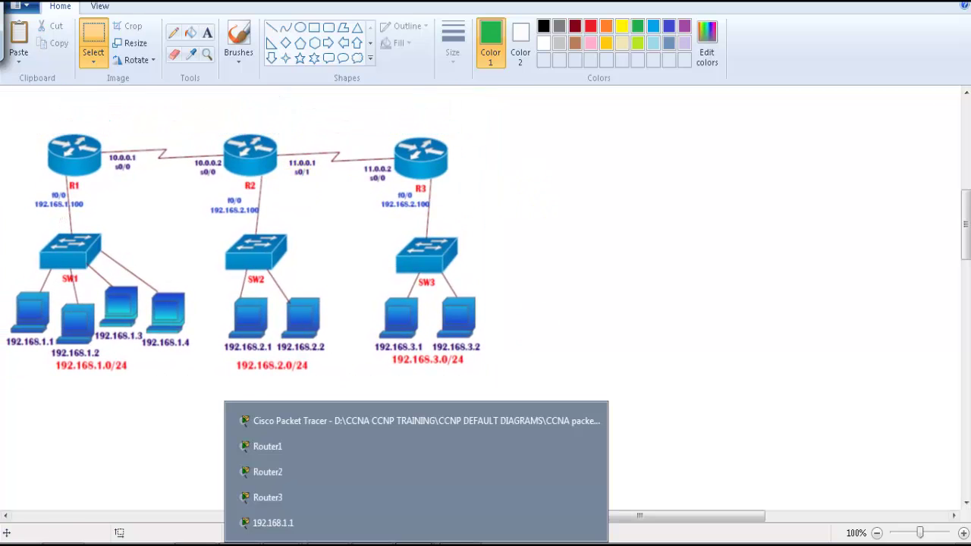
click(369, 448)
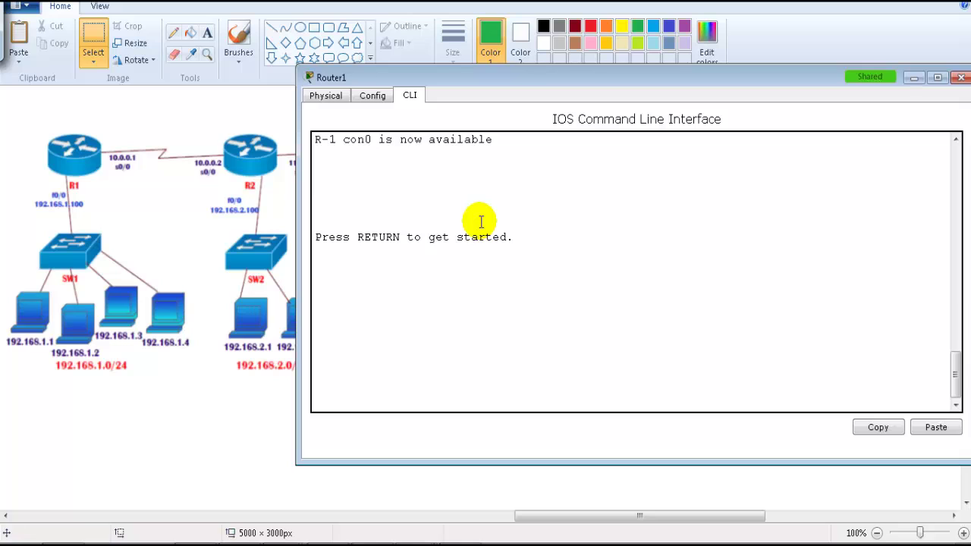
On R1, enter privileged mode and display the routing table's connected routes
key(Return)
text(en)
key(Tab)
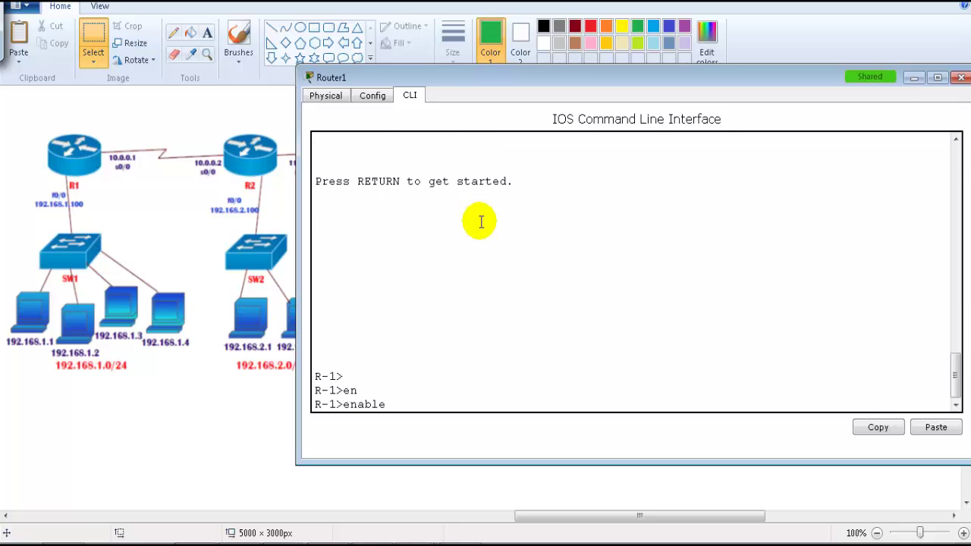
key(Return)
text(sh ip)
key(Return)
key(Return)
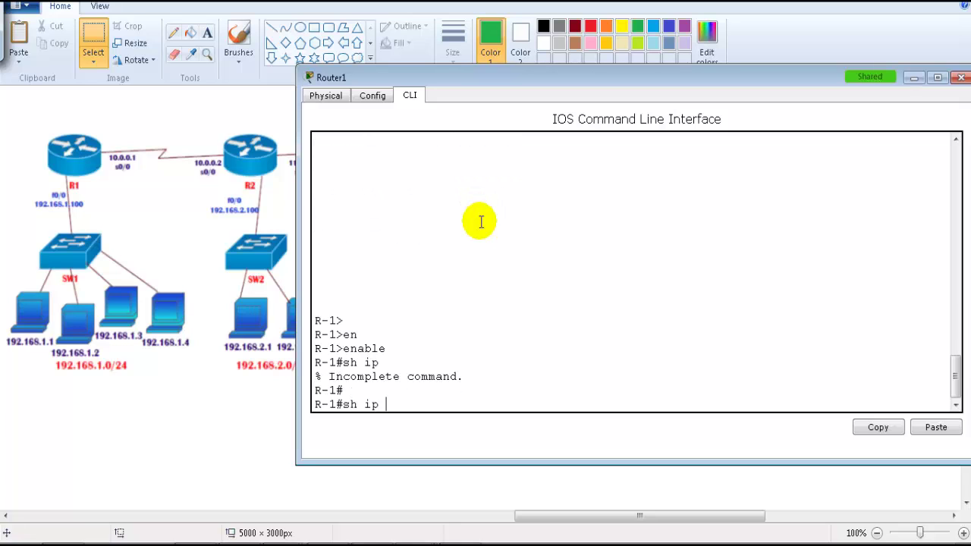
text(rou)
key(Tab)
key(Return)
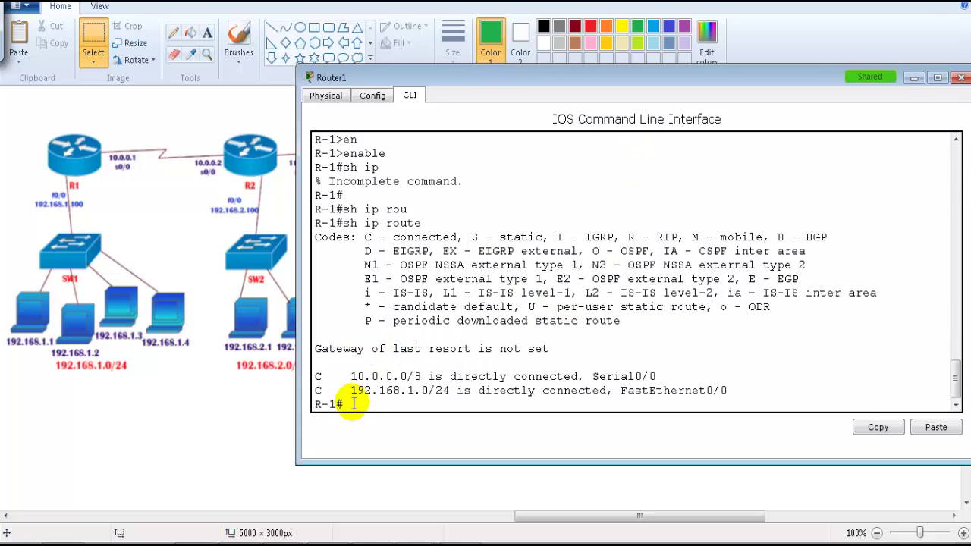
drag(342, 377, 399, 390)
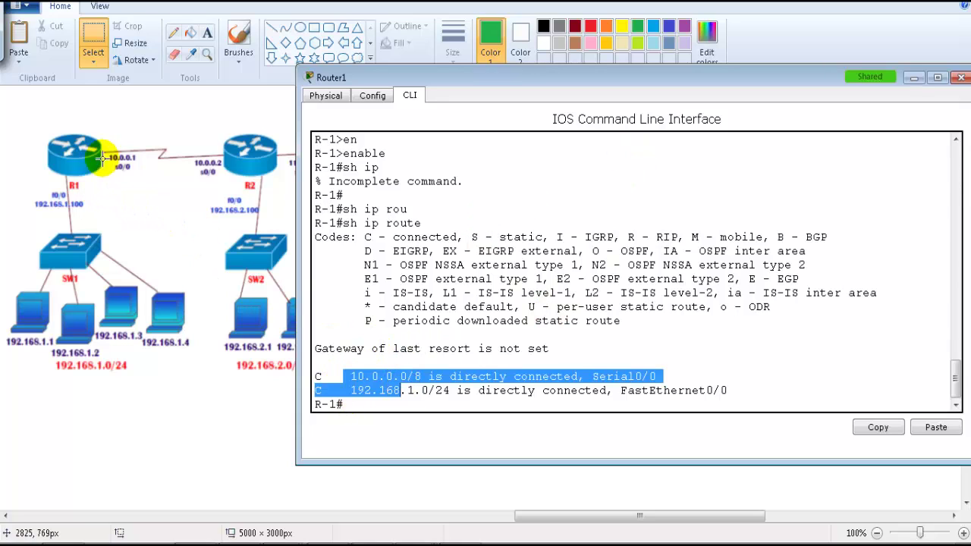
click(381, 306)
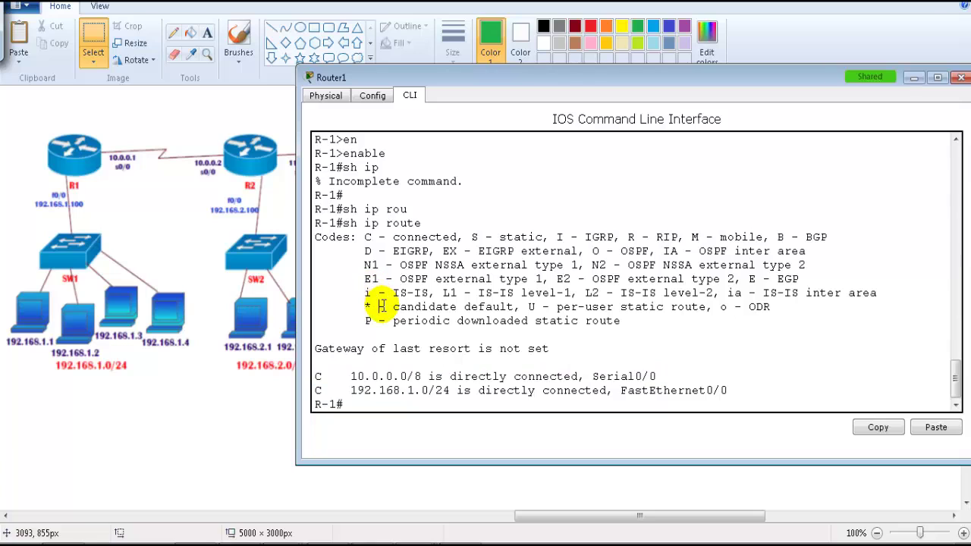
In global config, add static routes to 192.168.2.0 and 192.168.3.0 /24 via 10.0.0.2
key(Return)
key(Return)
text(conf t)
key(Return)
text(ip route 192.168.2.0 255.255.255.0  10.0)
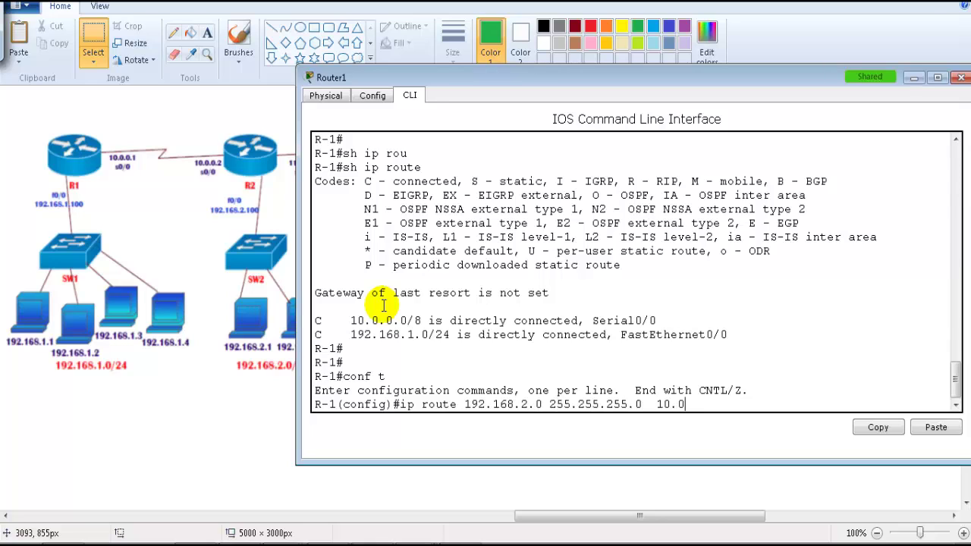
key(Return)
key(Return)
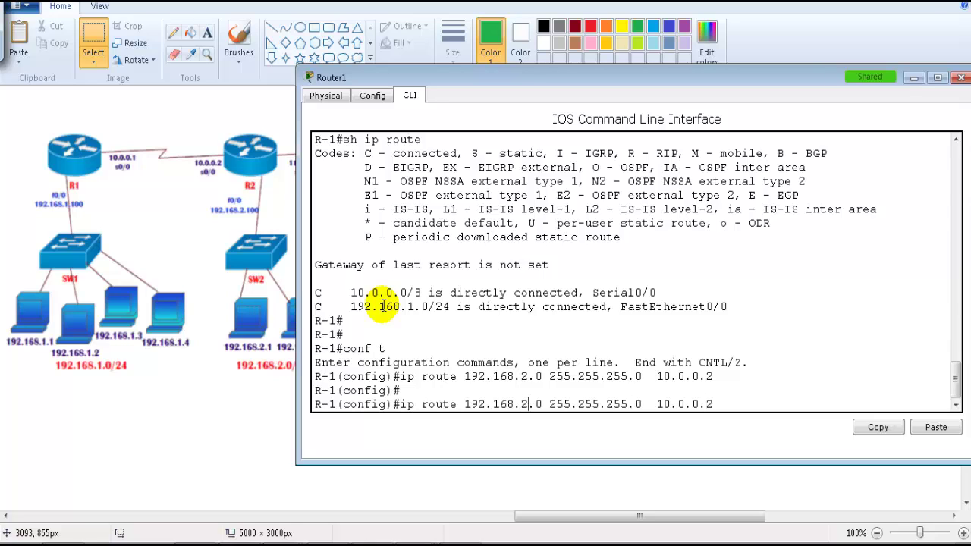
text(3)
key(Return)
key(Return)
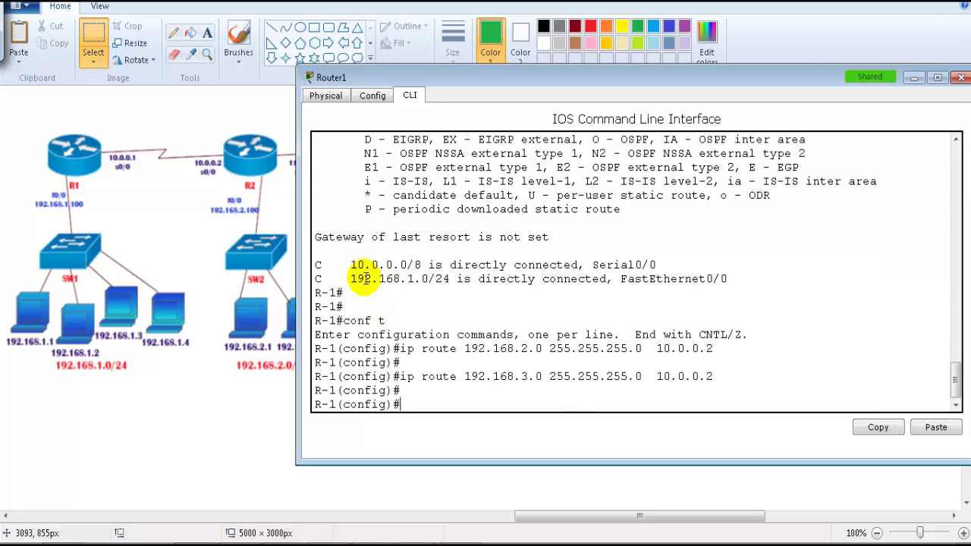
Add R1's static route 11.0.0.0 255.0.0.0 via next hop 10.0.0.2
drag(300, 227, 454, 229)
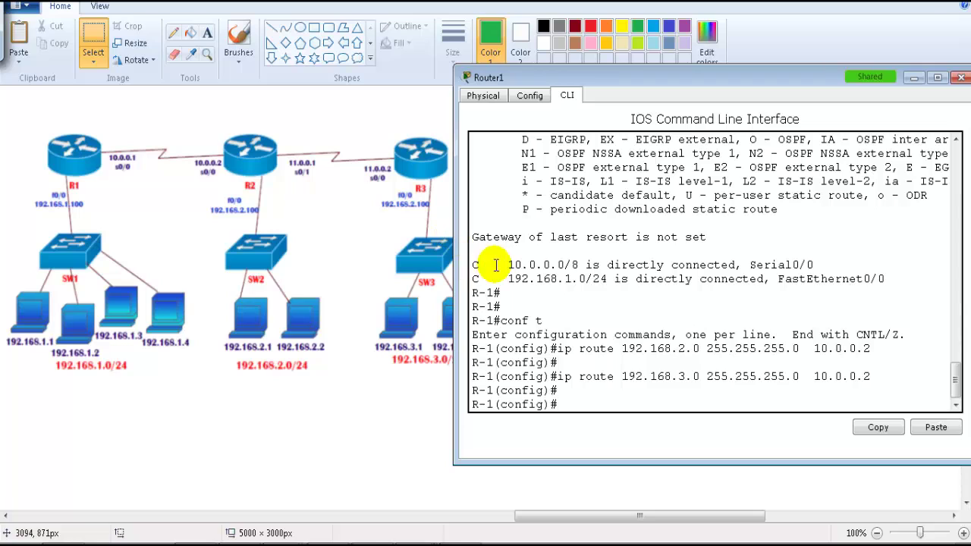
key(Return)
text(i prouet)
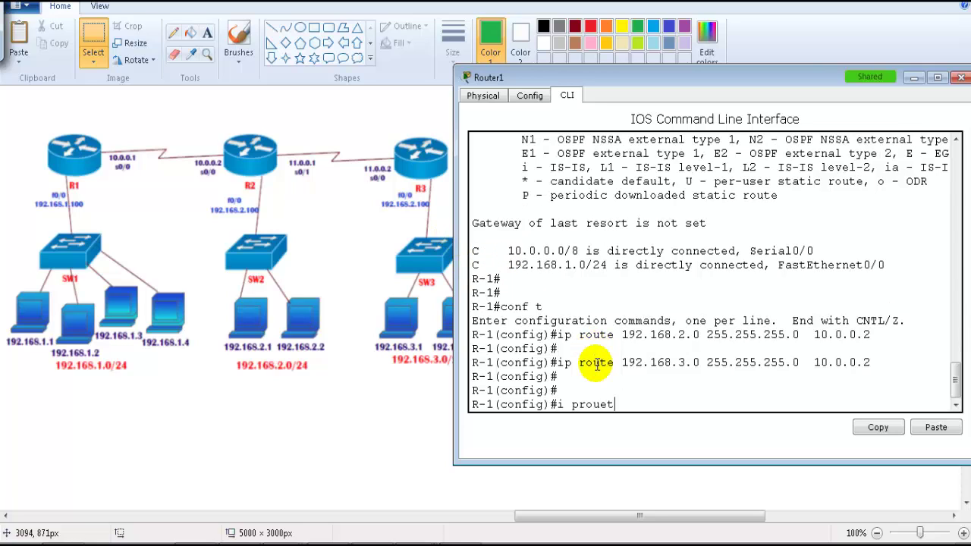
key(Return)
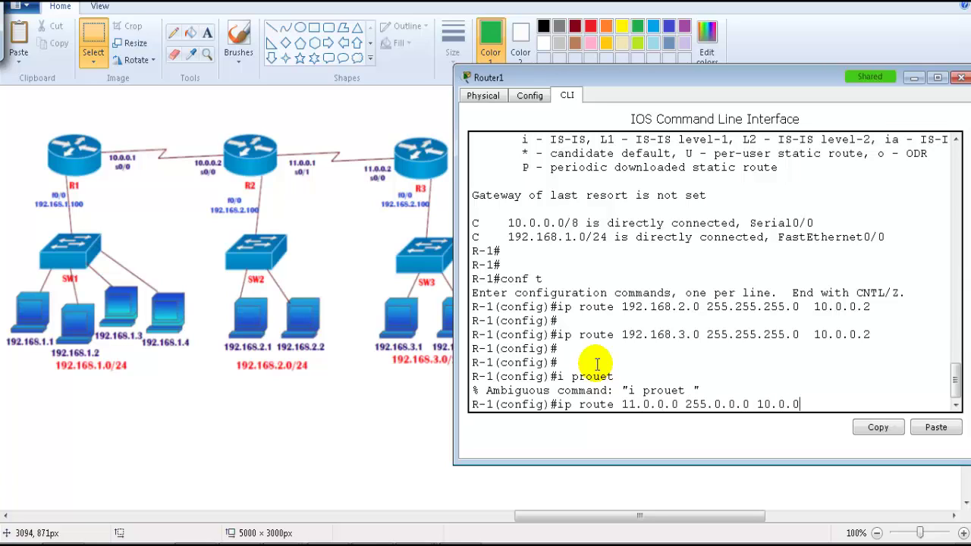
key(Return)
key(Return)
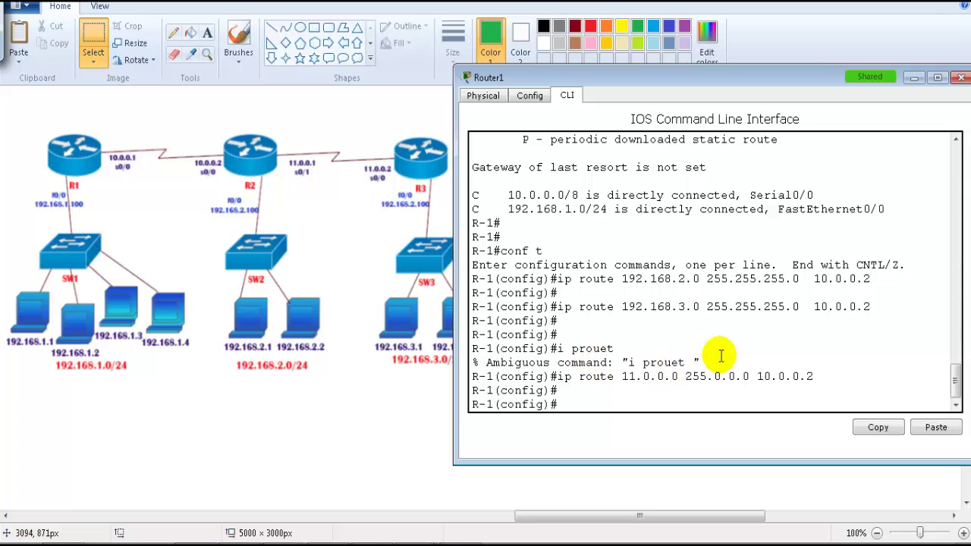
drag(820, 278, 848, 278)
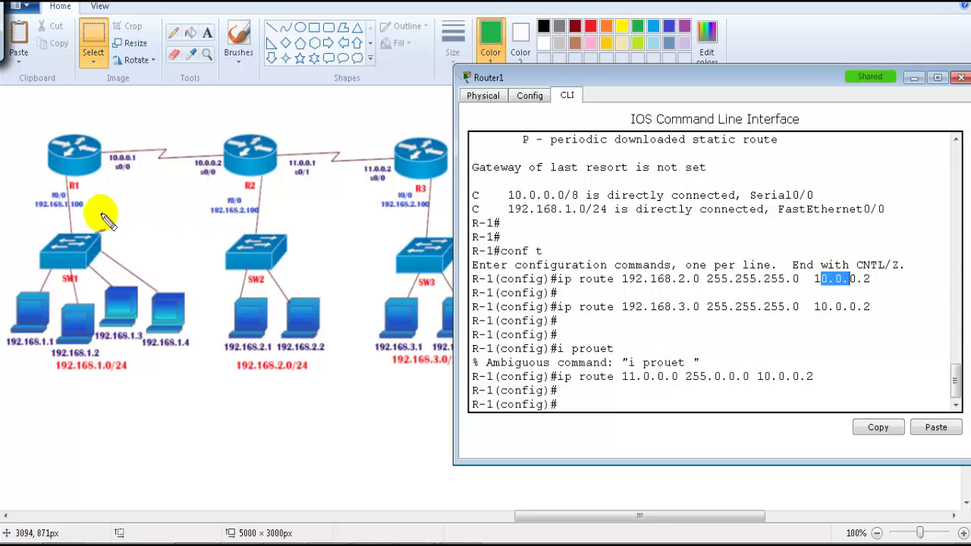
mouse_move(97, 216)
mouse_down()
mouse_move(161, 177)
mouse_move(216, 193)
mouse_up()
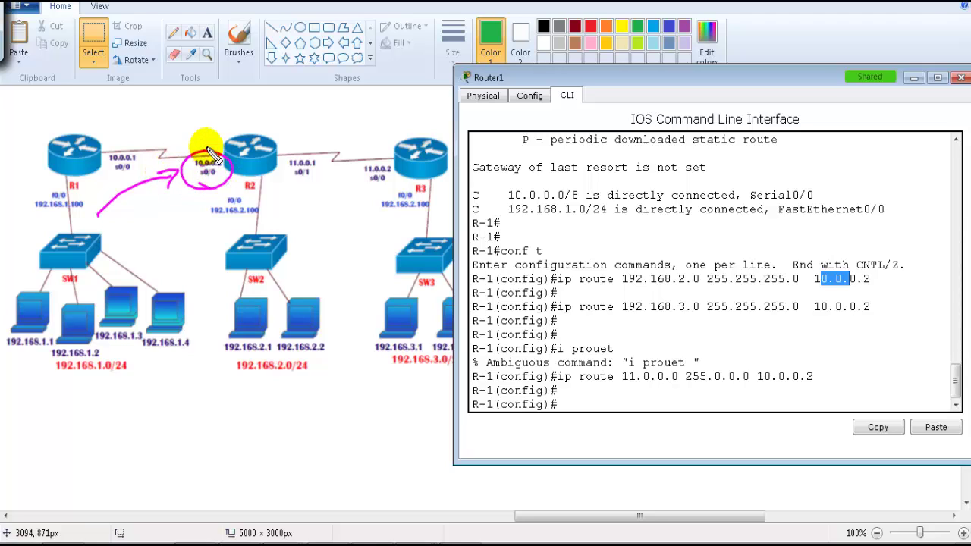
drag(203, 146, 218, 129)
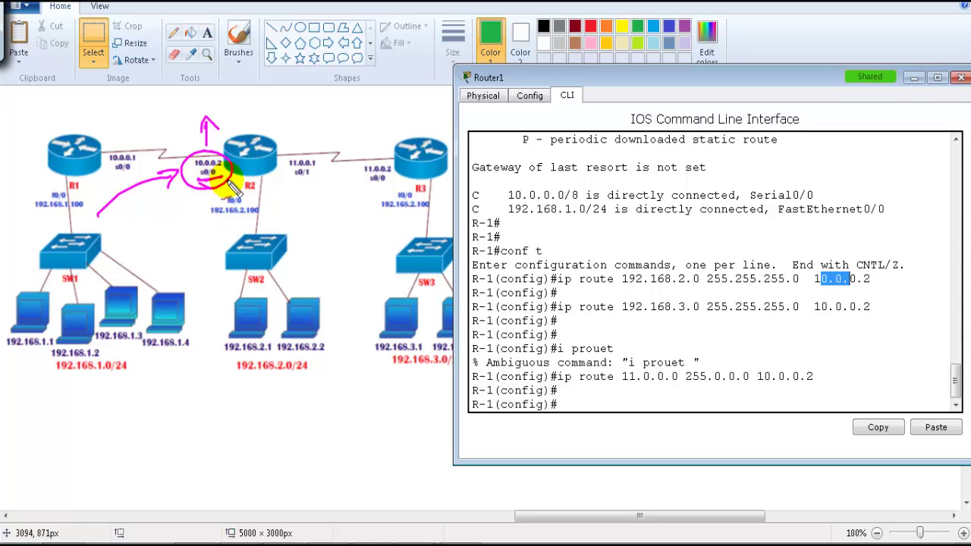
key(Escape)
click(574, 299)
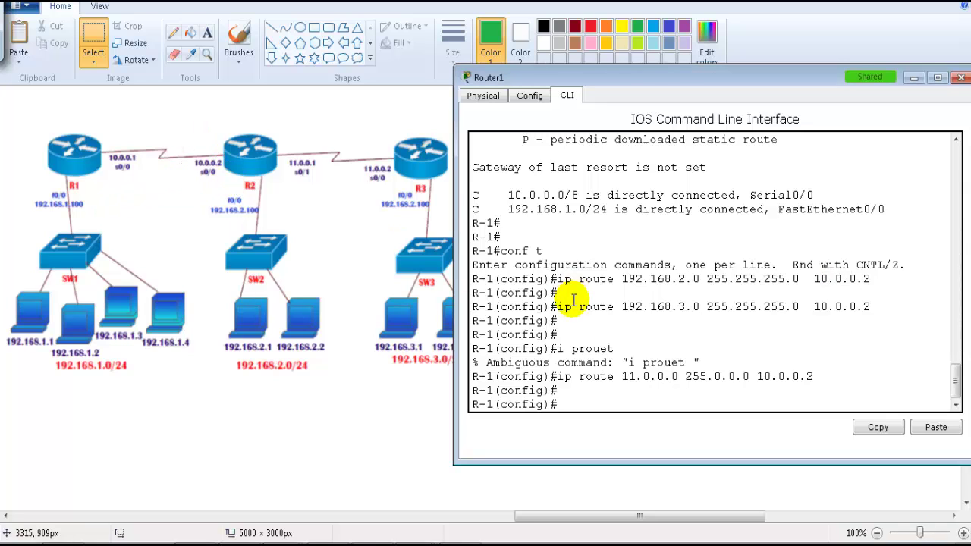
Exit config and verify static routes to 11.0.0.0/8, 192.168.2.0/24 and 192.168.3.0/24
text(end)
key(Return)
text(sh ip rou)
key(Tab)
key(Return)
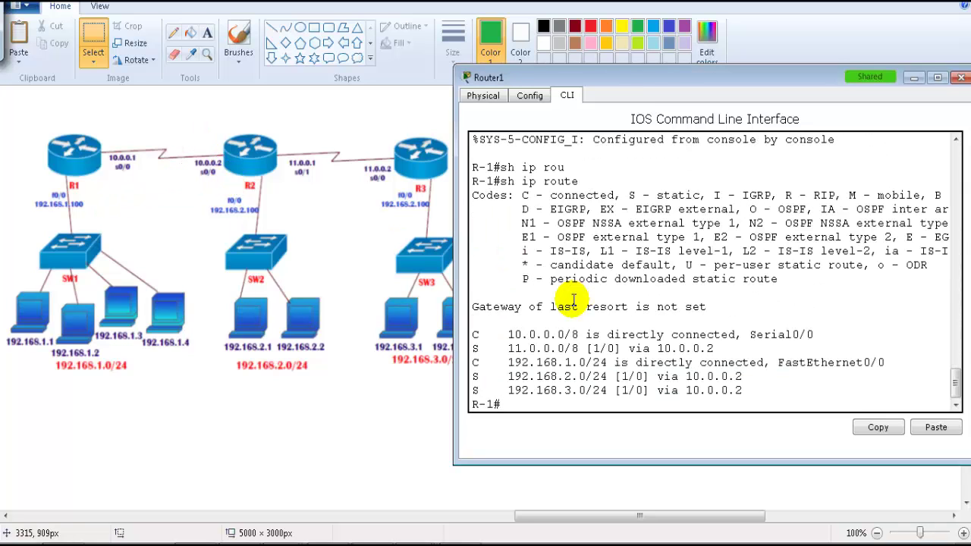
drag(475, 374, 656, 390)
click(492, 349)
drag(492, 348, 585, 348)
click(590, 343)
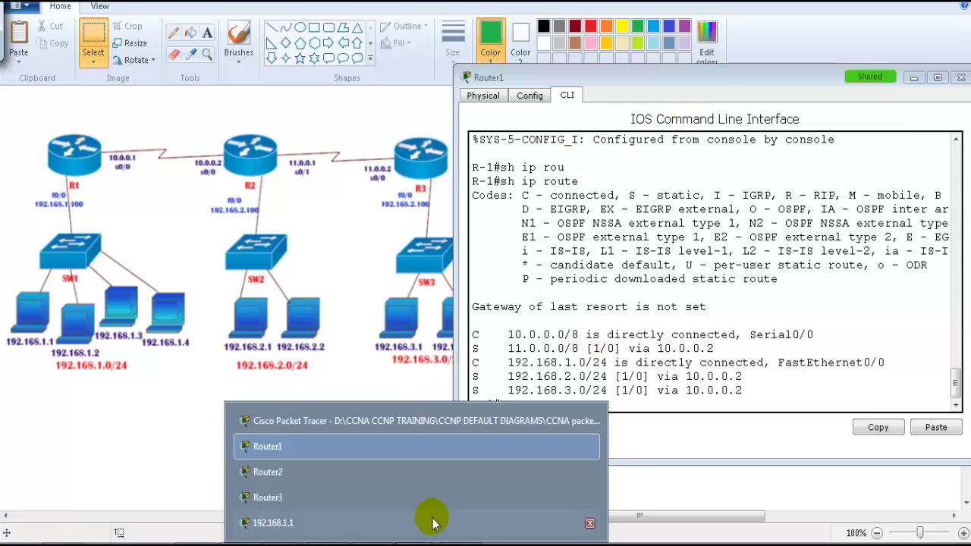
Bring up Router2's window and check its static routes settings in the Config view
click(394, 476)
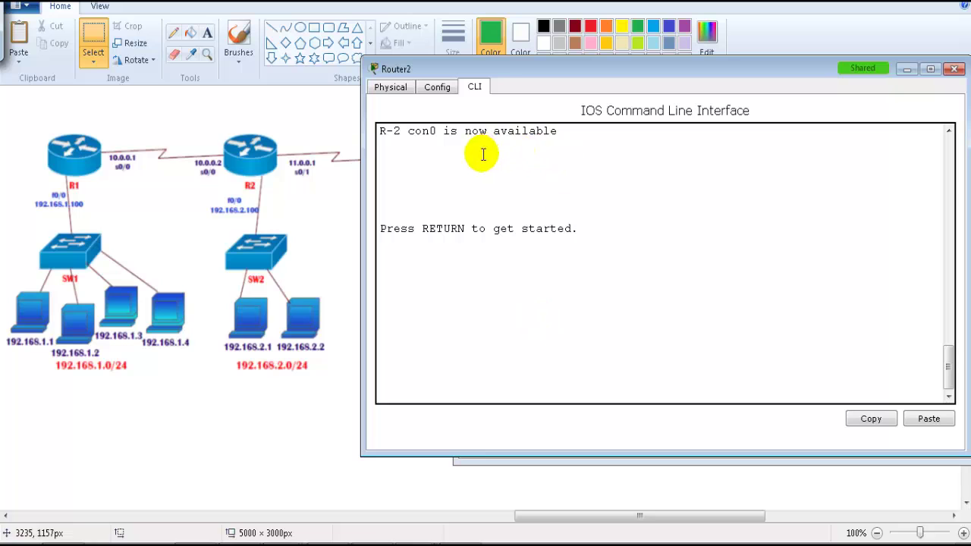
drag(362, 138, 423, 144)
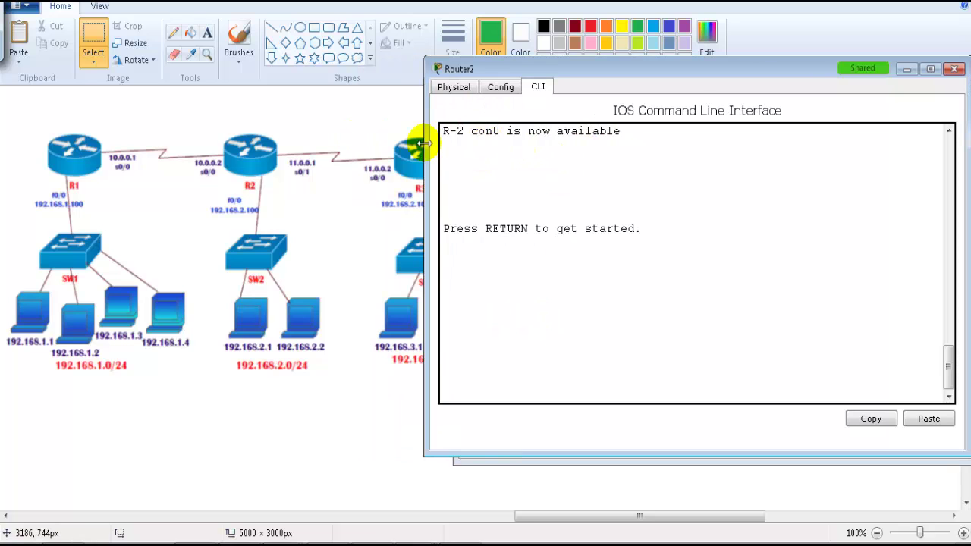
click(500, 87)
click(482, 171)
click(537, 86)
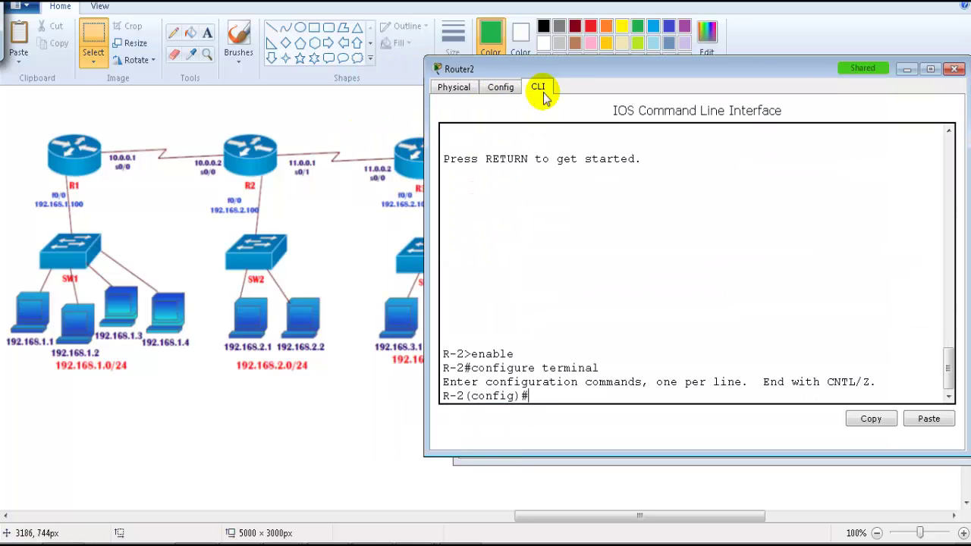
Exit configuration mode and show Router2's routing table with its three connected routes
key(Return)
text(end)
key(Return)
text(sh ip rou)
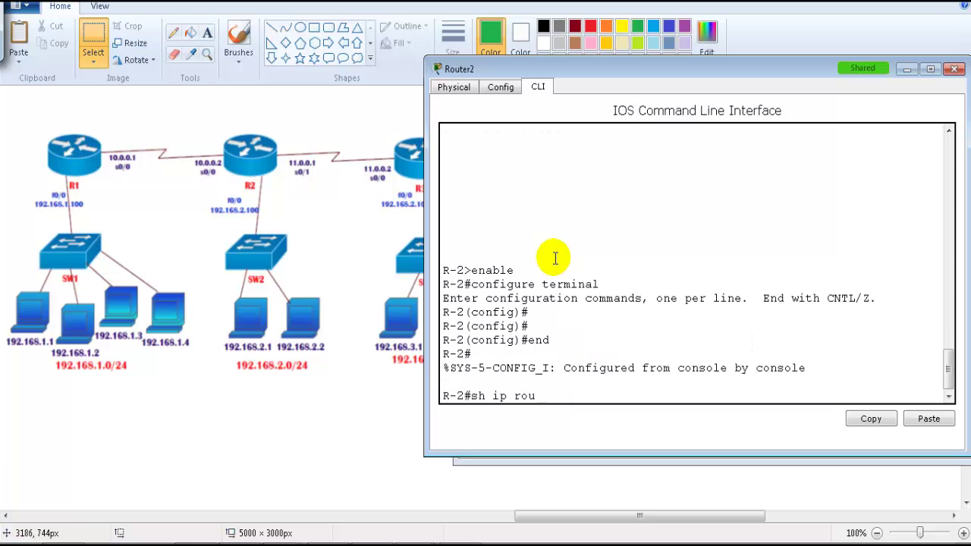
key(Tab)
key(Return)
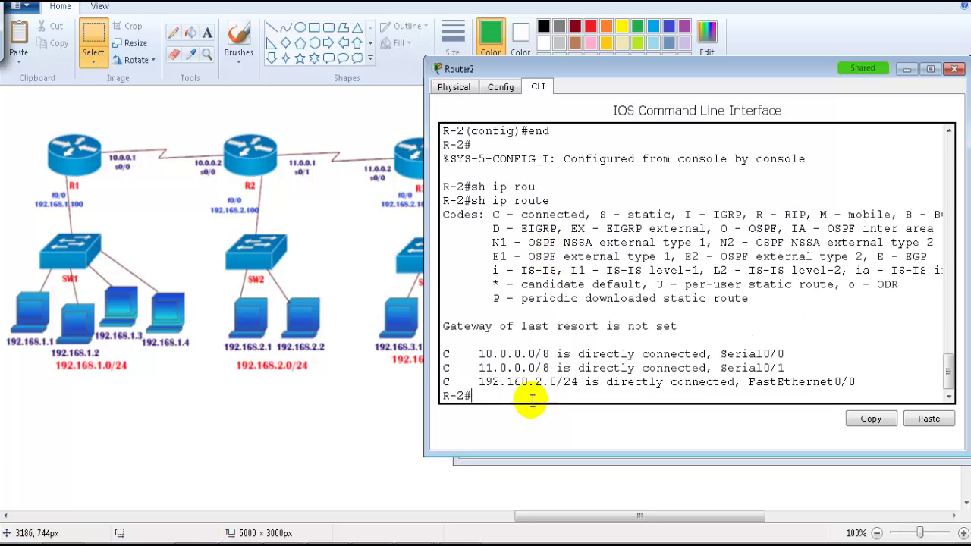
drag(477, 353, 577, 382)
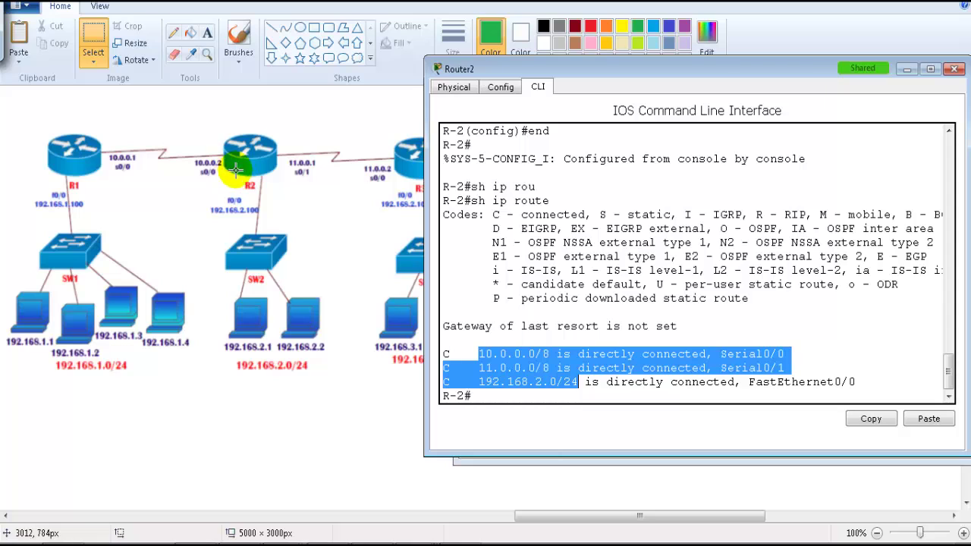
click(531, 322)
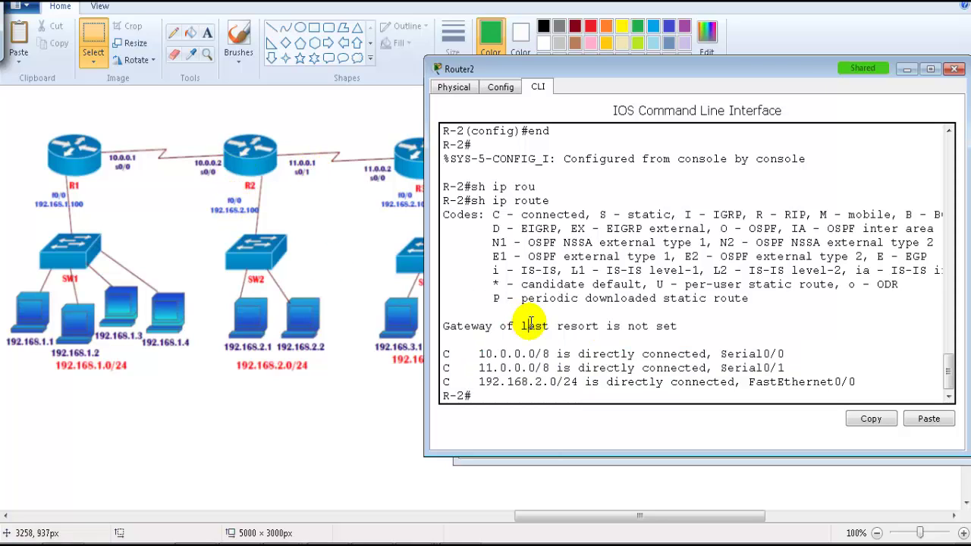
Add Router2 static routes to 192.168.1.0/24 via 10.0.0.1 and 192.168.3.0/24 via 11.0.0.2
key(Return)
text(con ft)
key(Return)
key(Return)
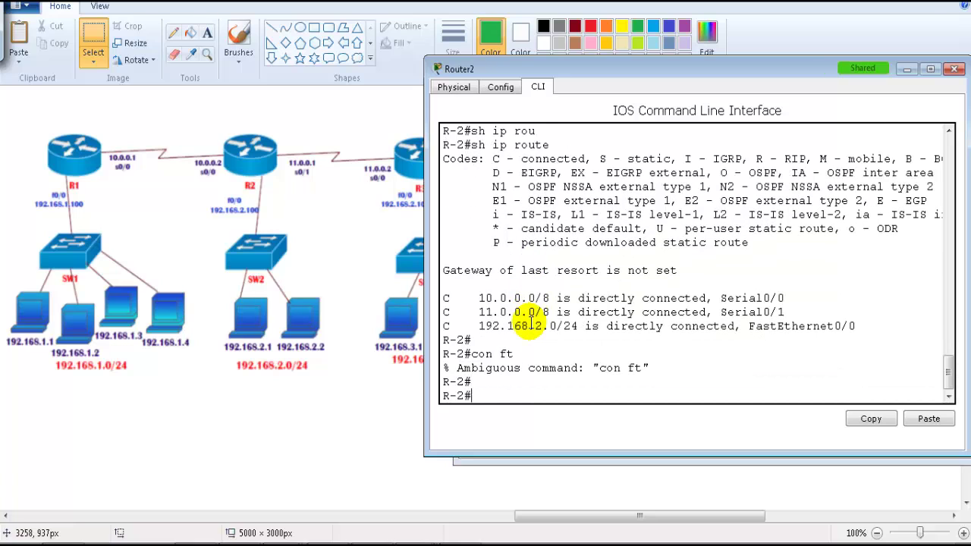
text(conf t)
key(Return)
text(oi )
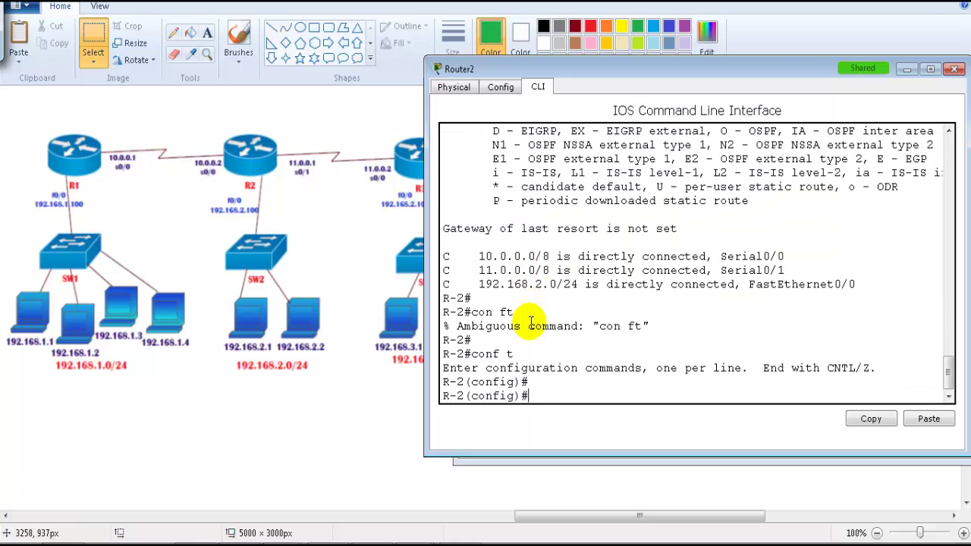
text(p route 192.168.1.0 255.255.255)
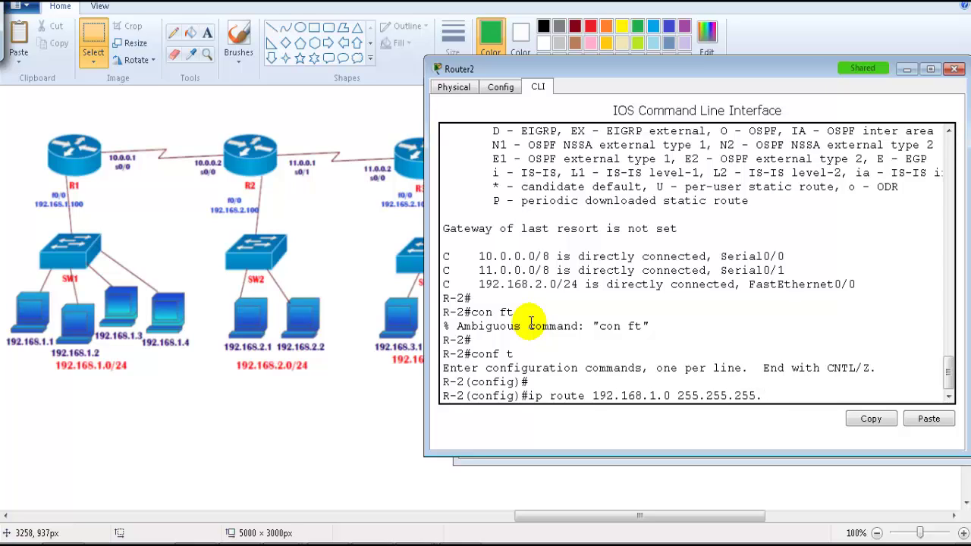
text(.0 10.0.0.1)
key(Return)
key(Return)
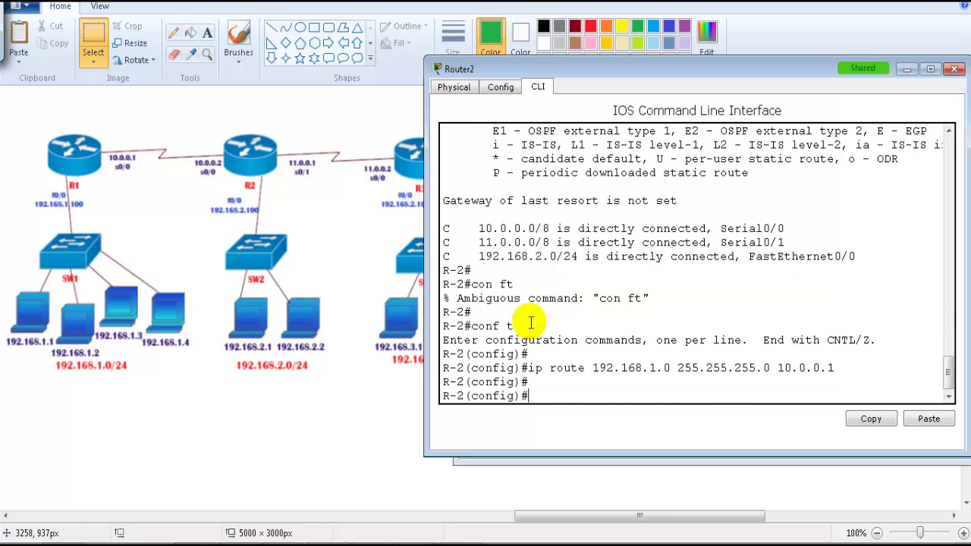
text(ip route 192.168.3)
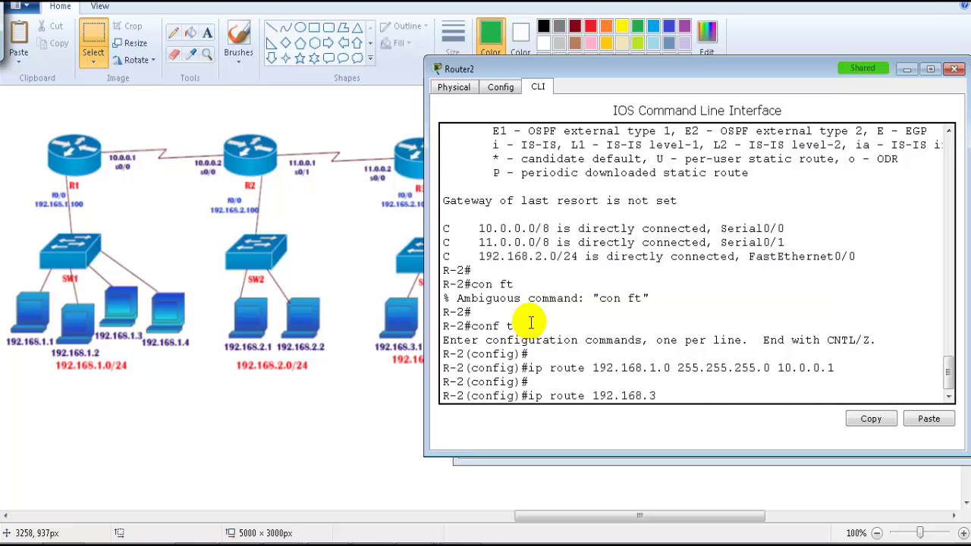
text(.0 255.255.255.0 11.0.0)
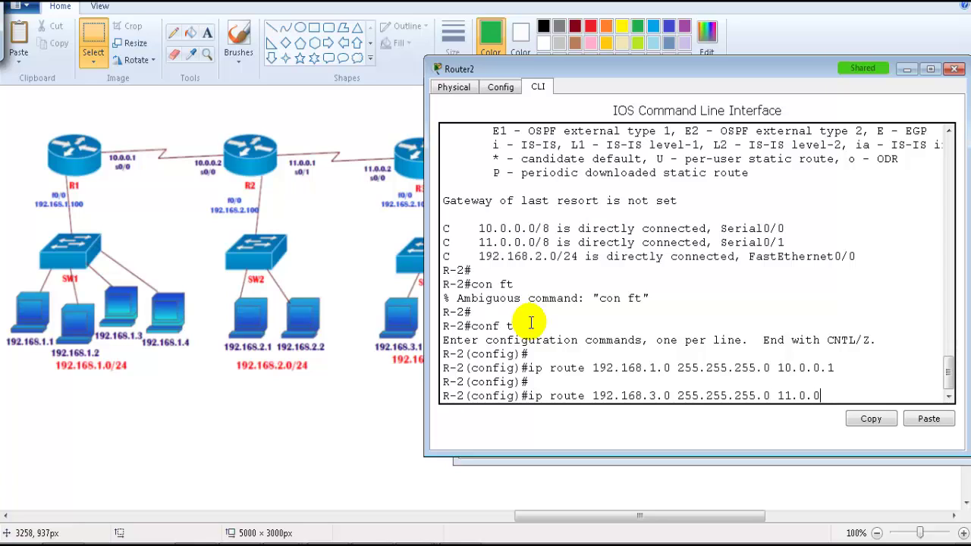
text(.2)
key(Return)
key(Return)
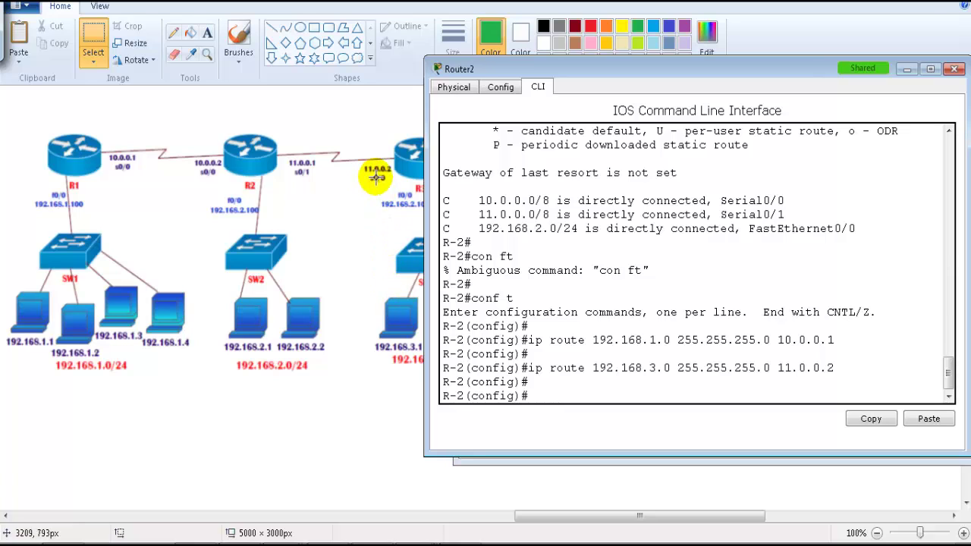
Leave configuration mode and confirm both static routes in Router2's routing table
text(end)
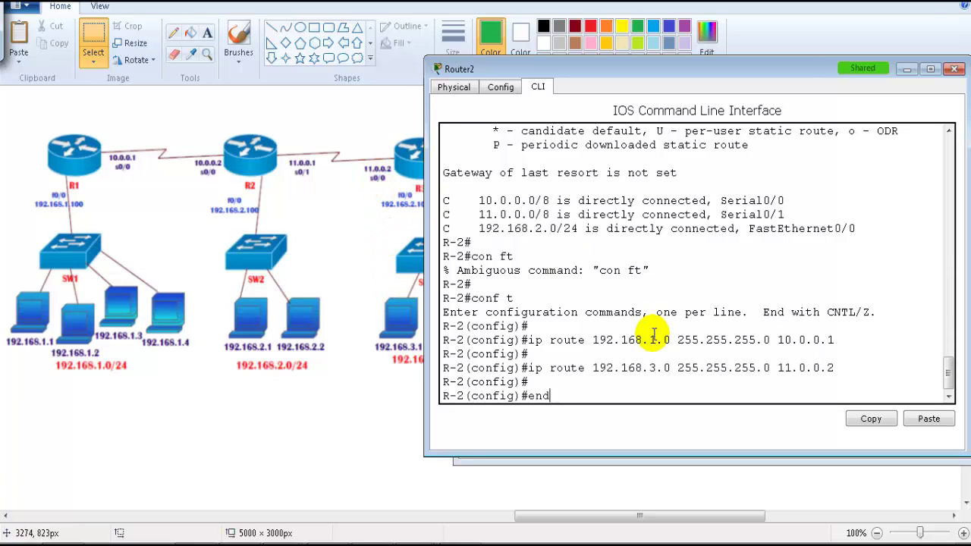
key(Return)
text(sh ip rou)
key(Tab)
key(Return)
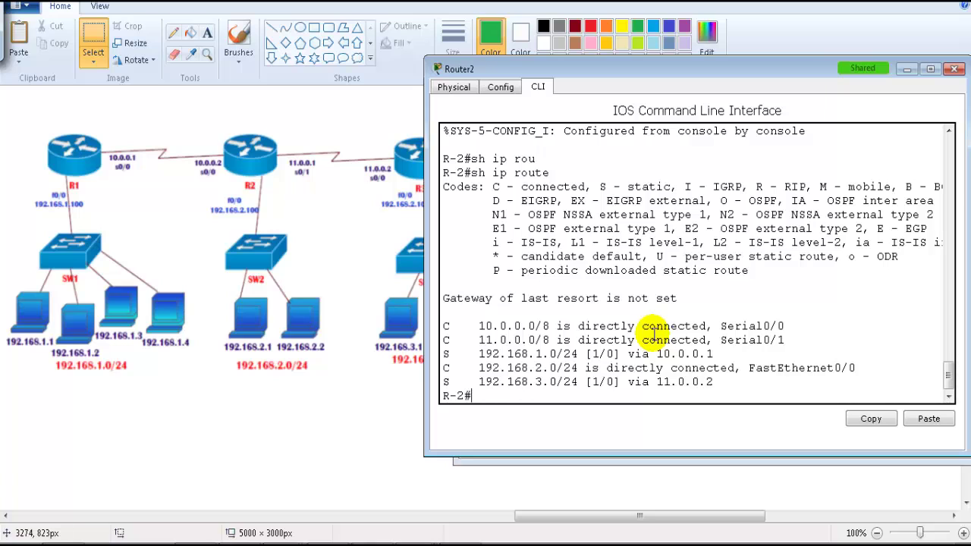
drag(493, 326, 620, 382)
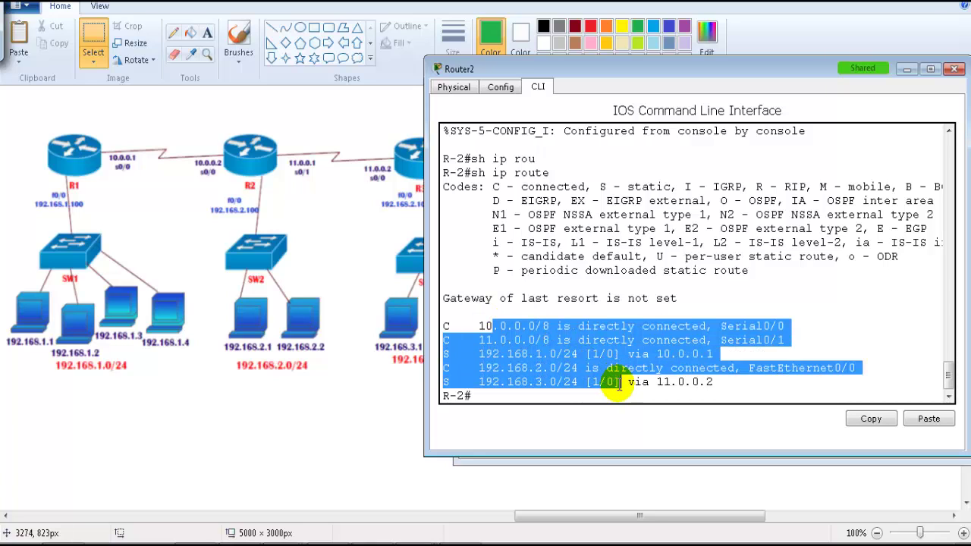
click(615, 365)
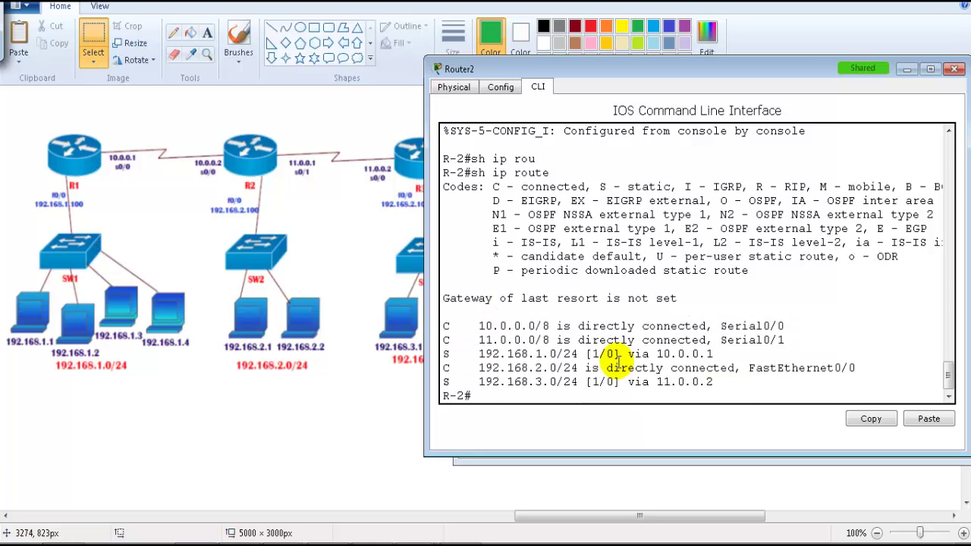
click(417, 543)
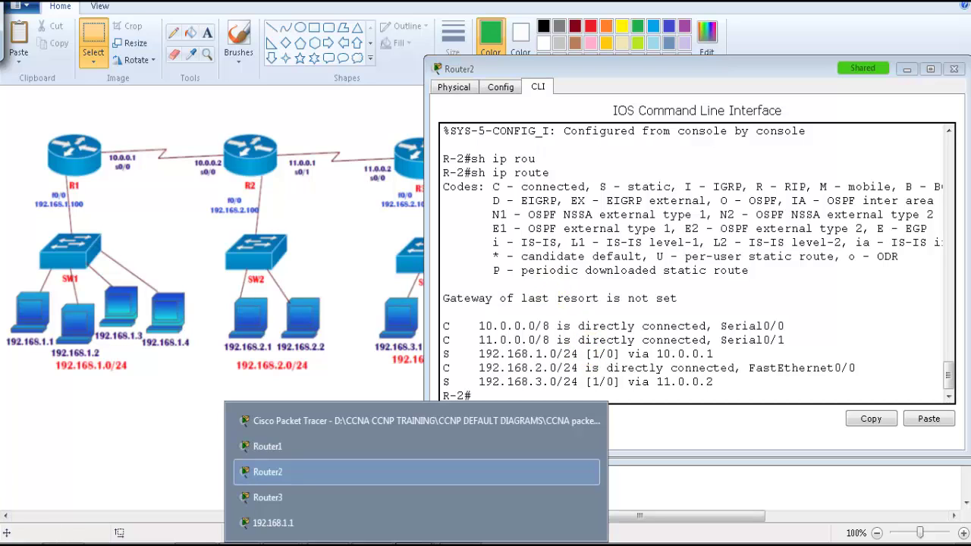
Bring up Router3's console and enter privileged EXEC mode with enable
click(347, 498)
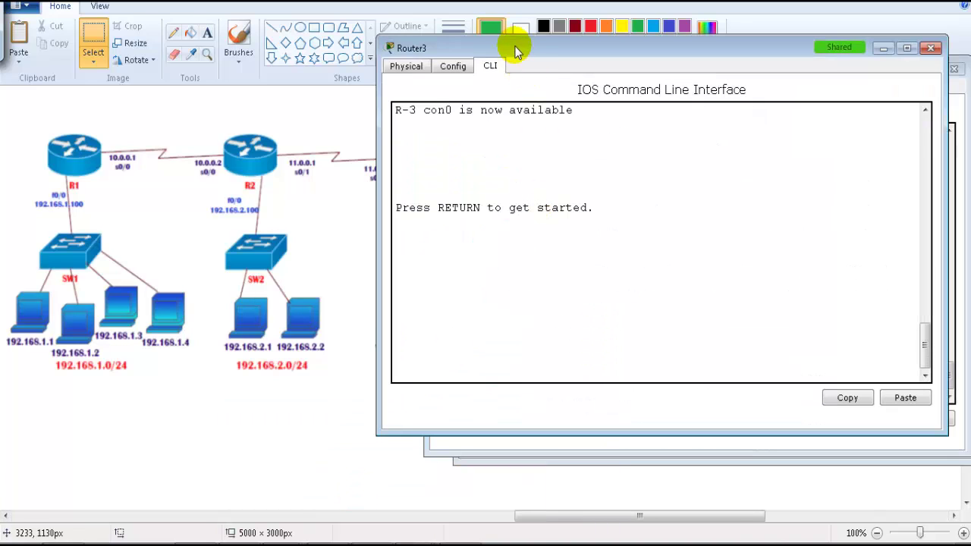
drag(542, 59, 591, 73)
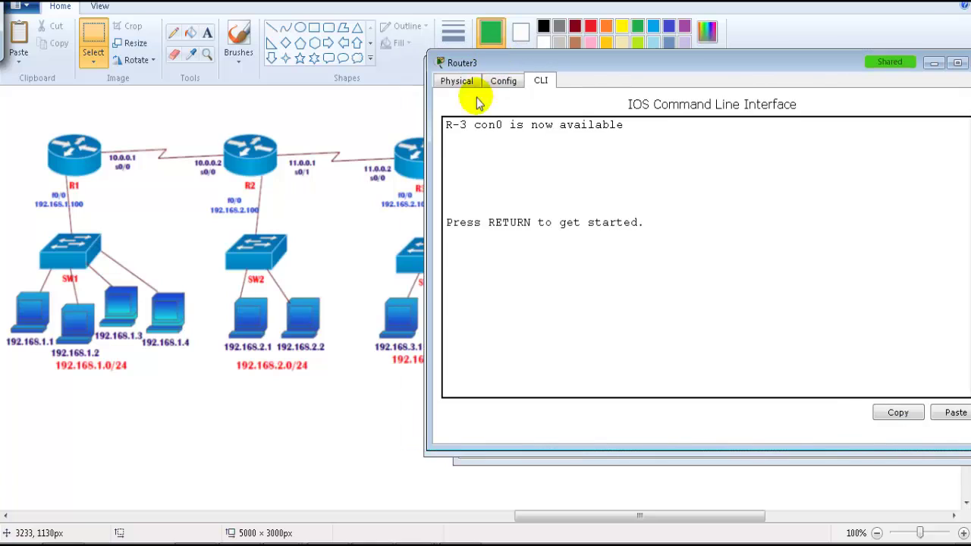
key(Return)
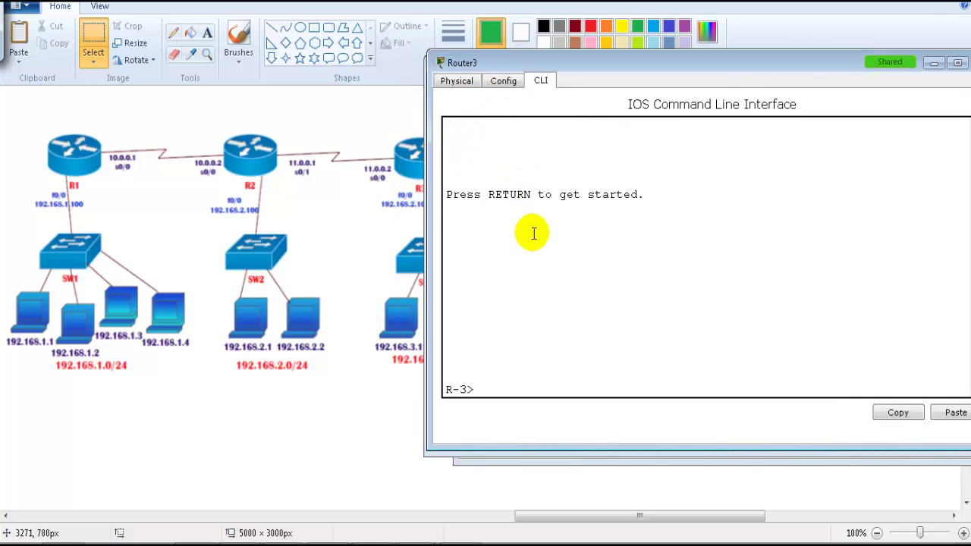
text(en)
key(Tab)
key(Return)
Display Router3's routing table, showing only connected networks 11.0.0.0/8 and 192.168.3.0/24
text(s h)
key(Return)
text(s hip)
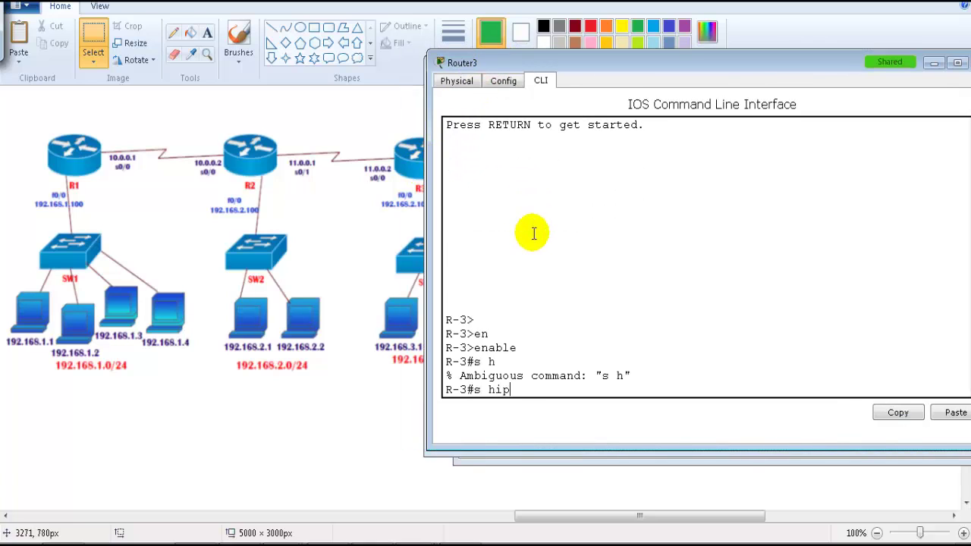
text( rou)
key(Tab)
key(Return)
text(sh ip rou)
key(Tab)
key(Return)
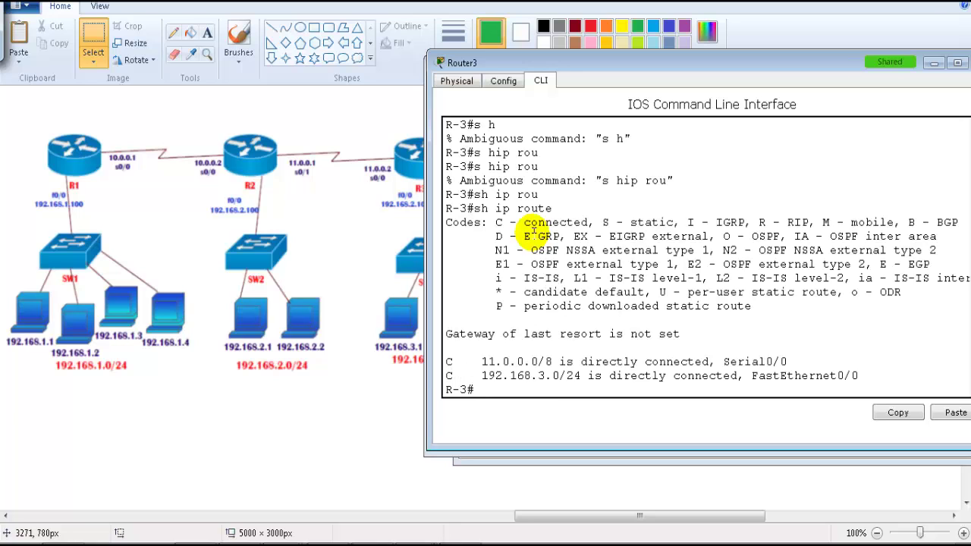
drag(481, 361, 531, 375)
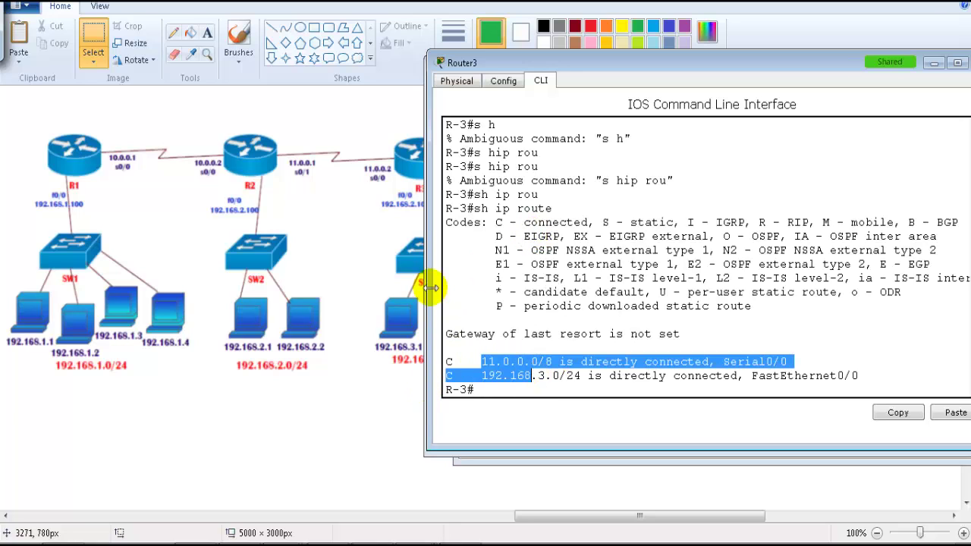
Return to the Paint diagram and mark R3's LAN interface address
click(403, 210)
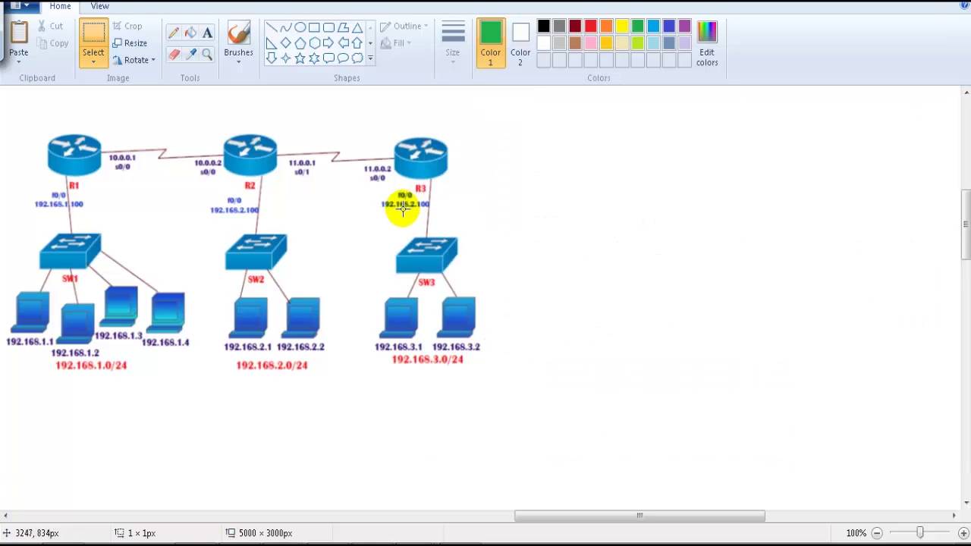
key(ctrl+shift)
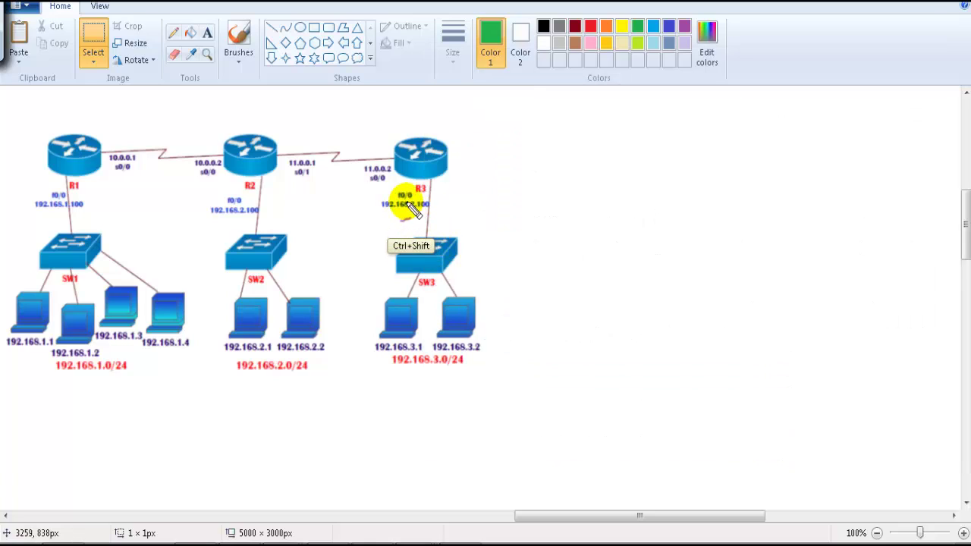
mouse_move(410, 209)
mouse_down()
mouse_move(414, 193)
mouse_move(410, 218)
mouse_up()
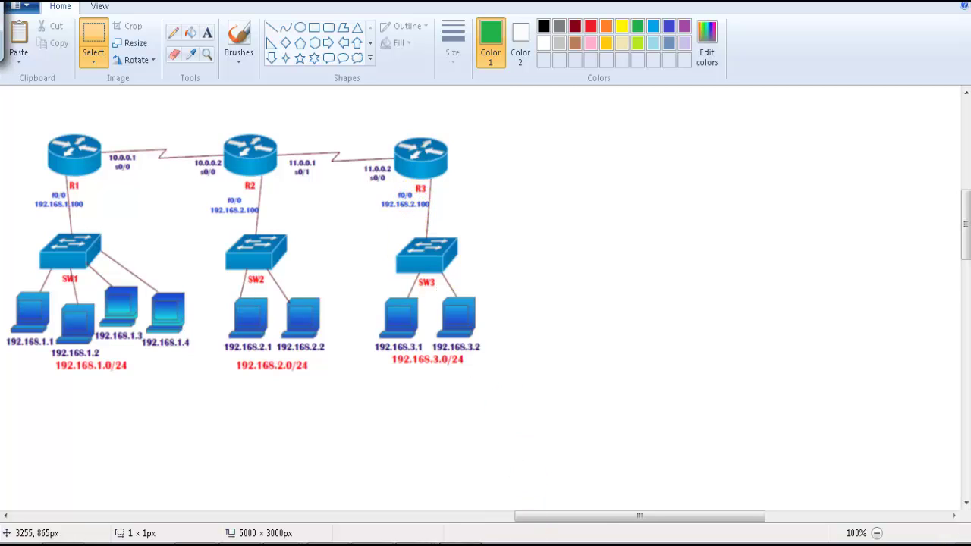
In global configuration, add Router3's static route to 192.168.2.0 255.255.255.0 via 11.0.0.1
click(377, 490)
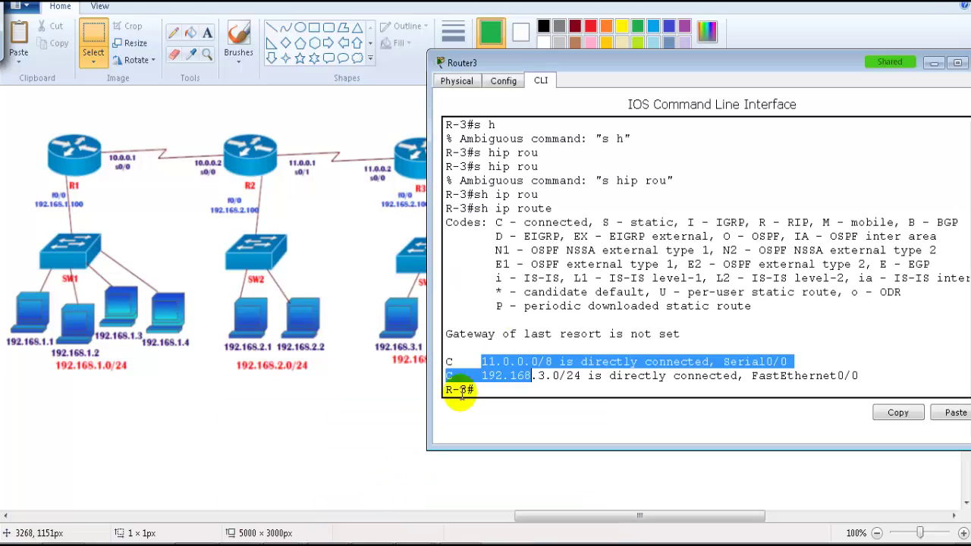
click(561, 315)
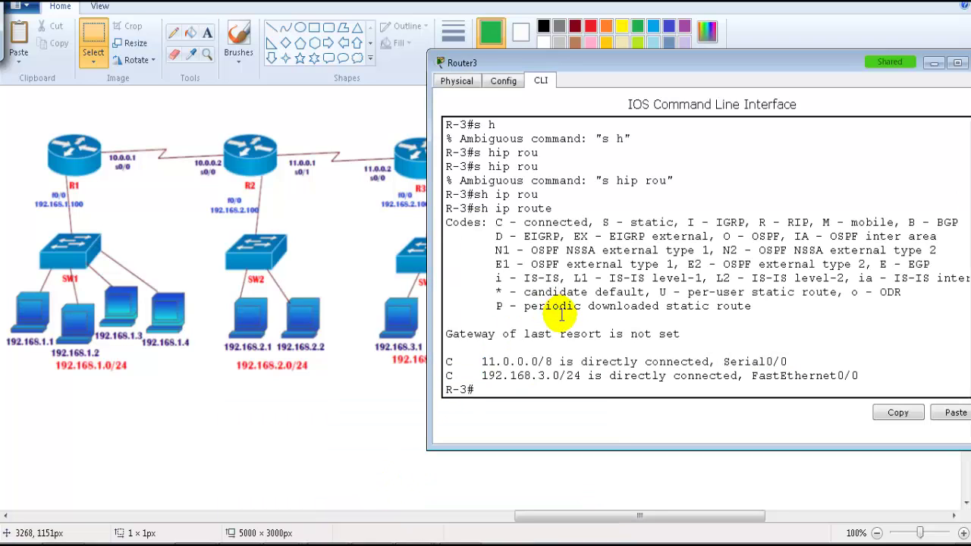
key(Return)
text(conf t)
key(Return)
key(Return)
text(ip)
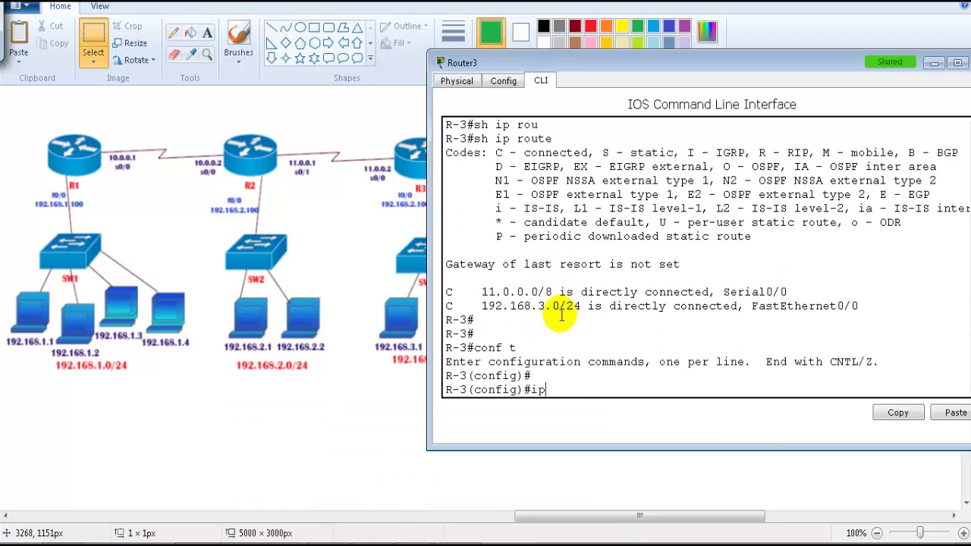
text( route 192.168.2.0 255.255.255.0 1)
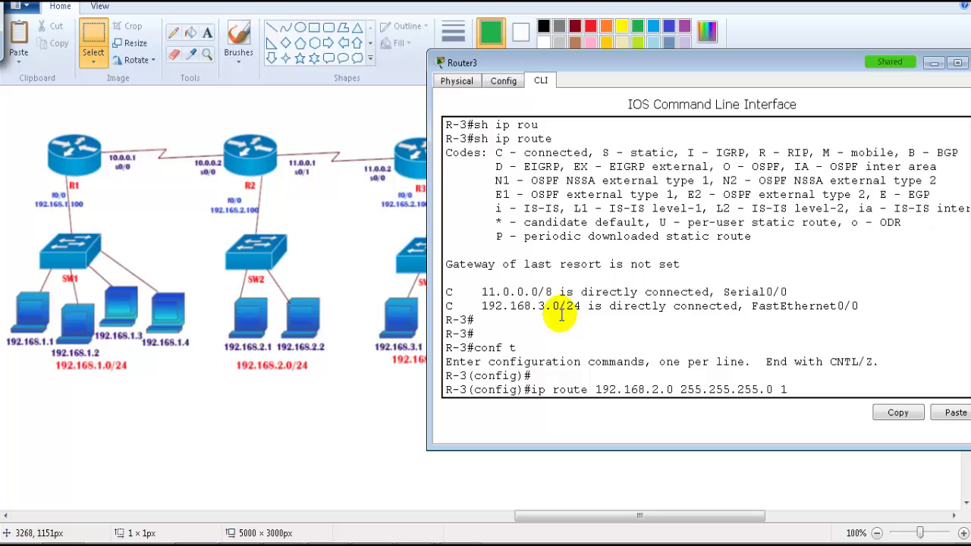
text(1.0.0.1)
key(Return)
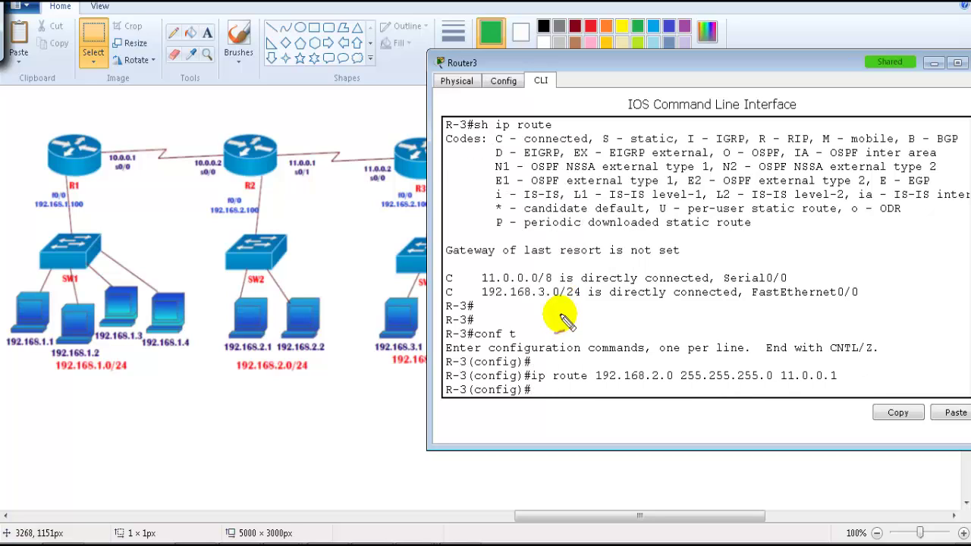
Sketch paths from R3 toward the 192.168.2.0 and 192.168.1.0 LANs via R2's 11.0.0.1
mouse_move(406, 183)
mouse_down()
mouse_move(333, 282)
mouse_move(346, 261)
mouse_up()
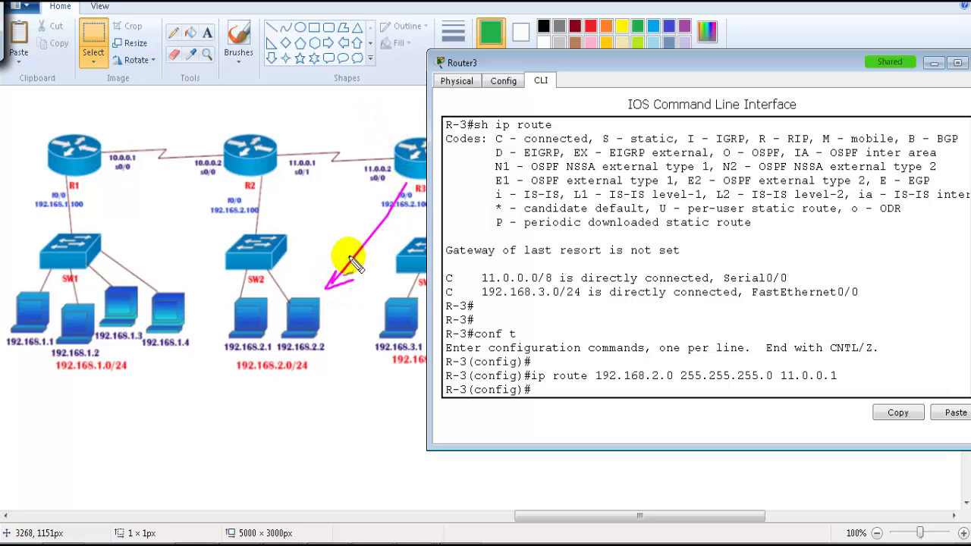
mouse_move(405, 156)
mouse_down()
mouse_move(358, 141)
mouse_move(309, 144)
mouse_move(313, 171)
mouse_up()
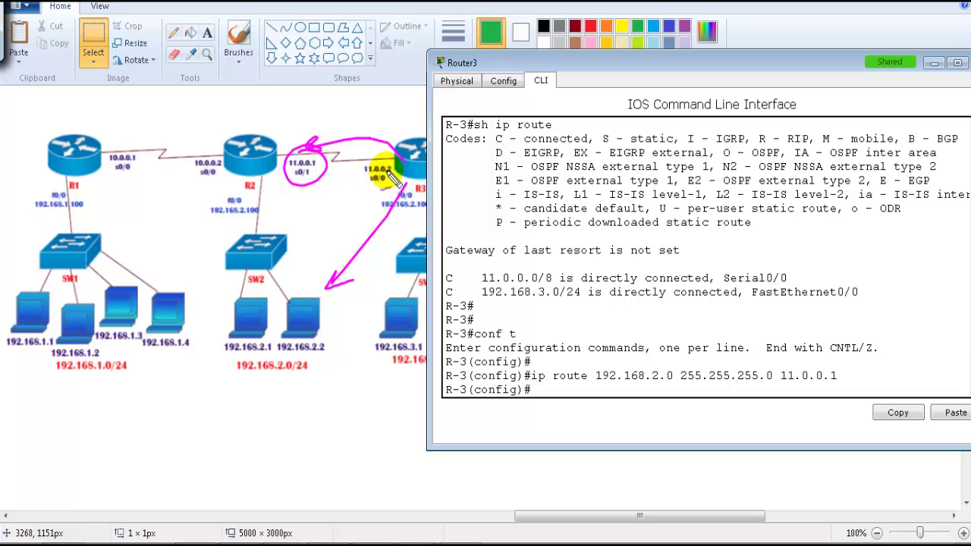
drag(406, 173, 109, 303)
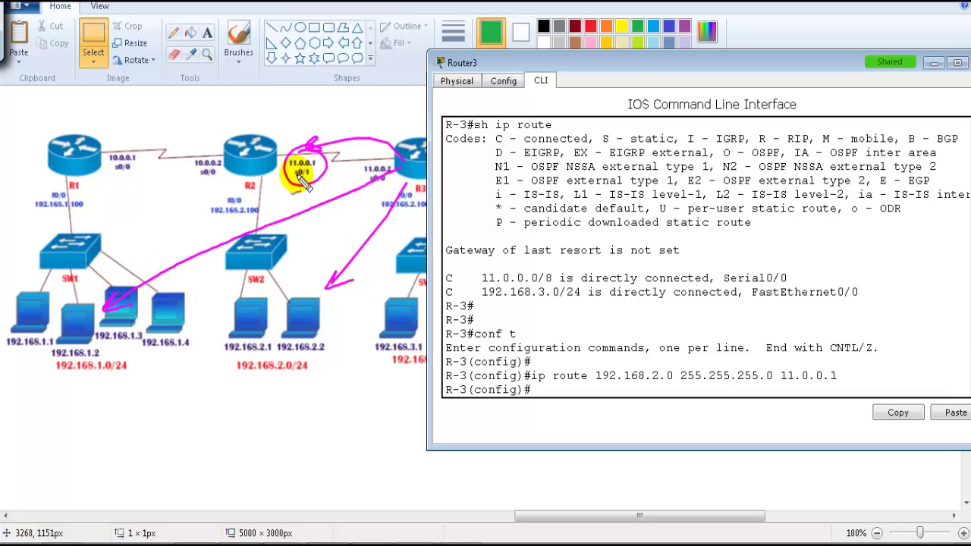
mouse_move(407, 163)
mouse_down()
mouse_move(359, 139)
mouse_move(334, 139)
mouse_move(339, 161)
mouse_up()
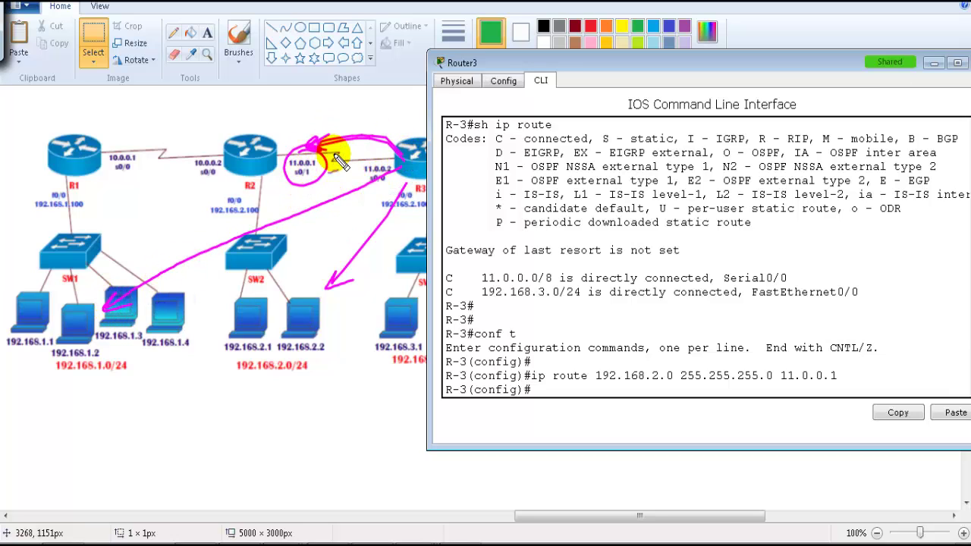
Add Router3 static routes to 192.168.1.0/24 and 10.0.0.0/8, both via 11.0.0.1
key(Escape)
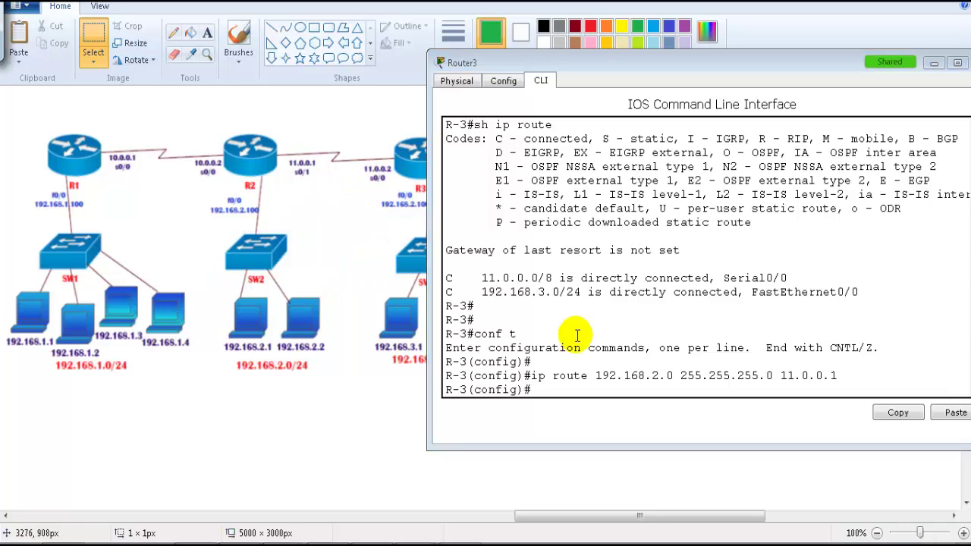
click(589, 331)
key(Up)
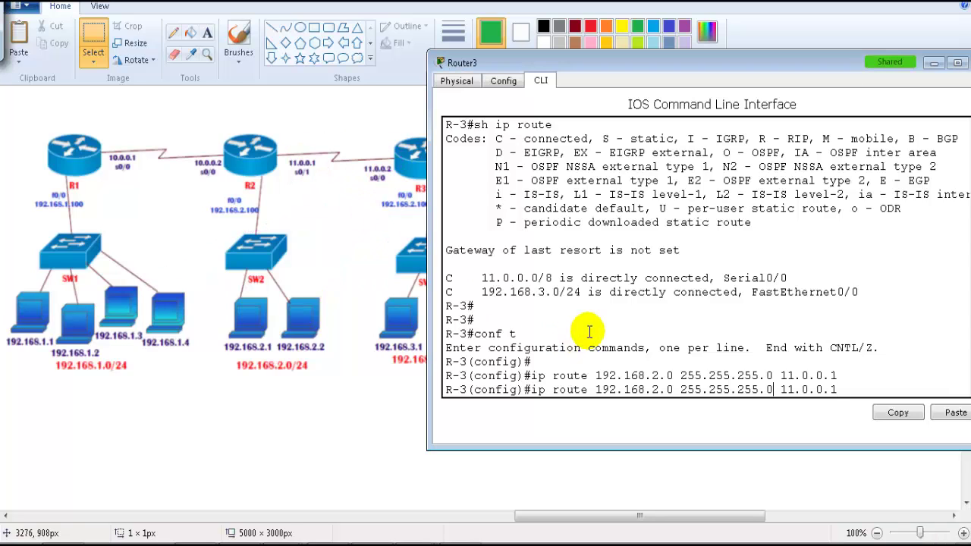
key(Left)
key(Left)
key(Left)
key(Left)
key(Left)
key(BackSpace)
text(1)
key(Return)
key(Return)
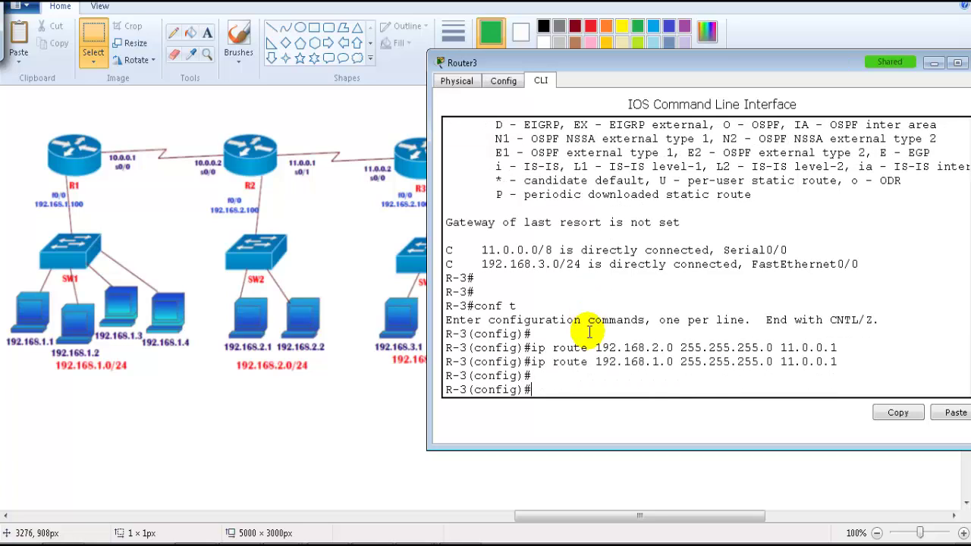
text(ip route)
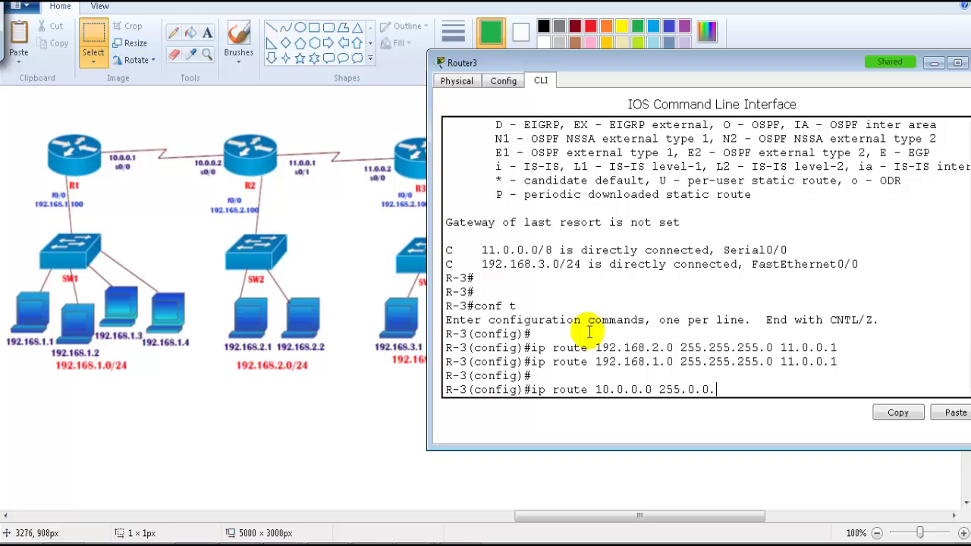
text(10.0.0.0 255.0.0.0 11.0.0.1)
key(Return)
Leave configuration mode and highlight the three new static routes in Router3's routing table
text(end)
key(Return)
text(sh ip rou)
key(Tab)
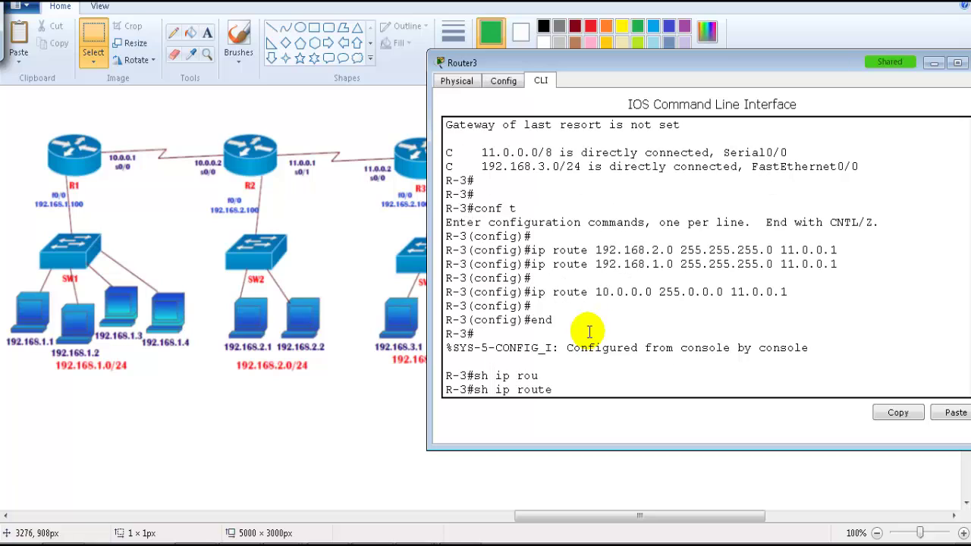
key(Return)
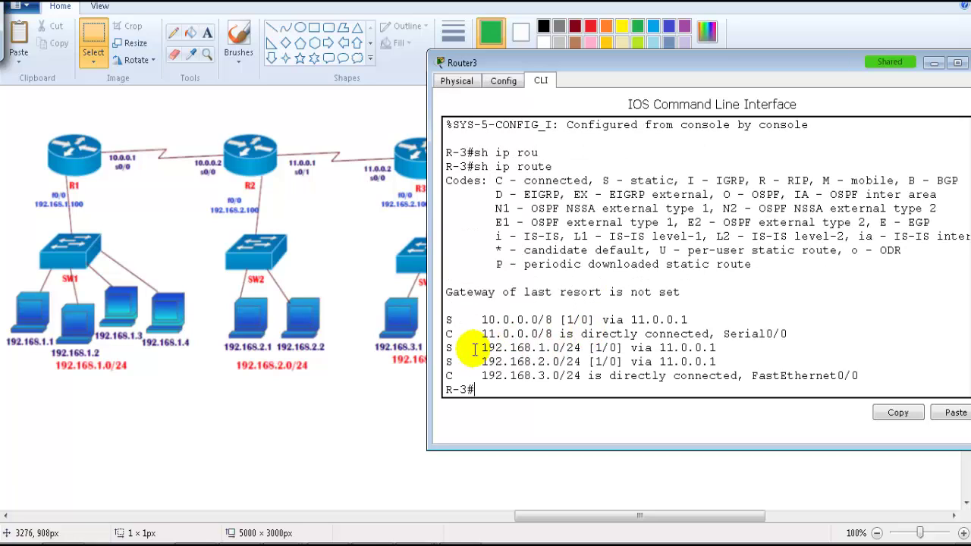
drag(474, 348, 753, 355)
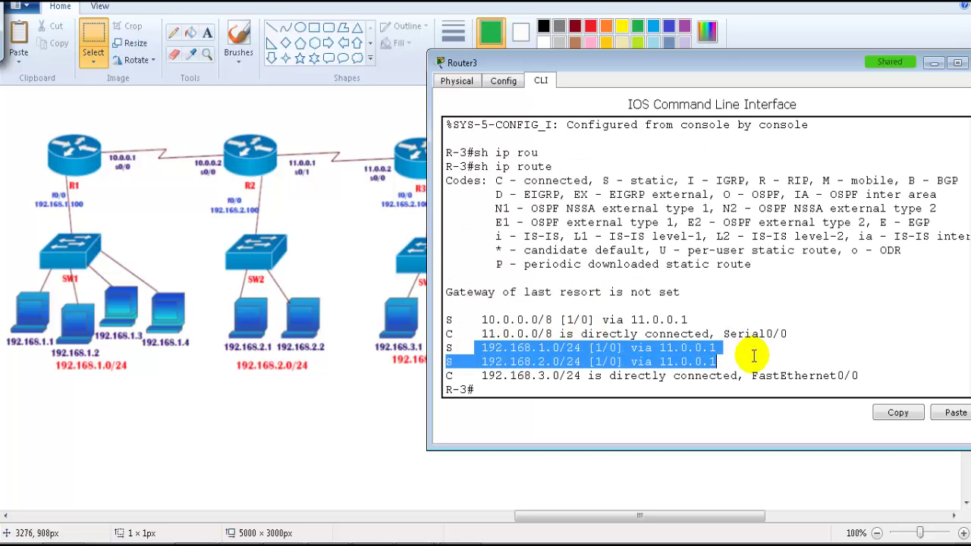
click(591, 350)
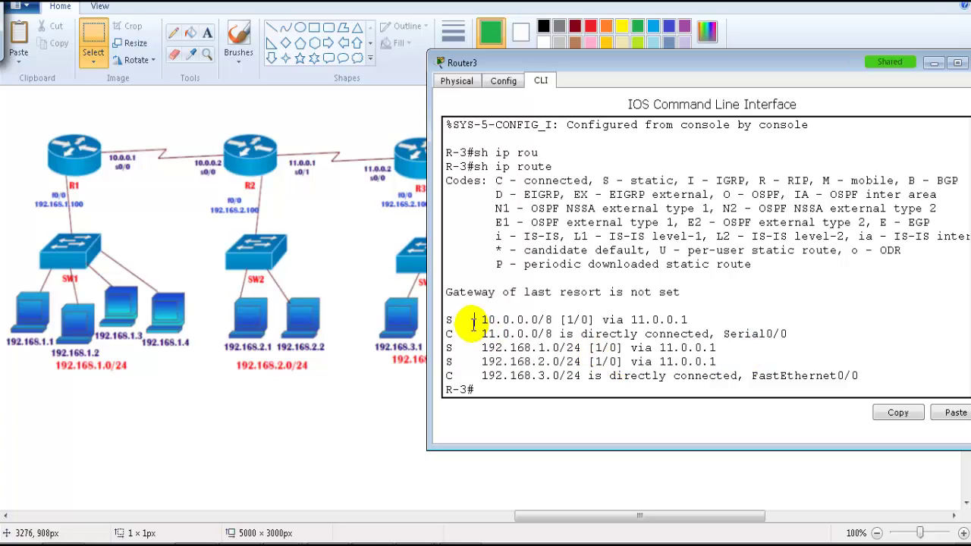
drag(474, 320, 609, 321)
click(598, 350)
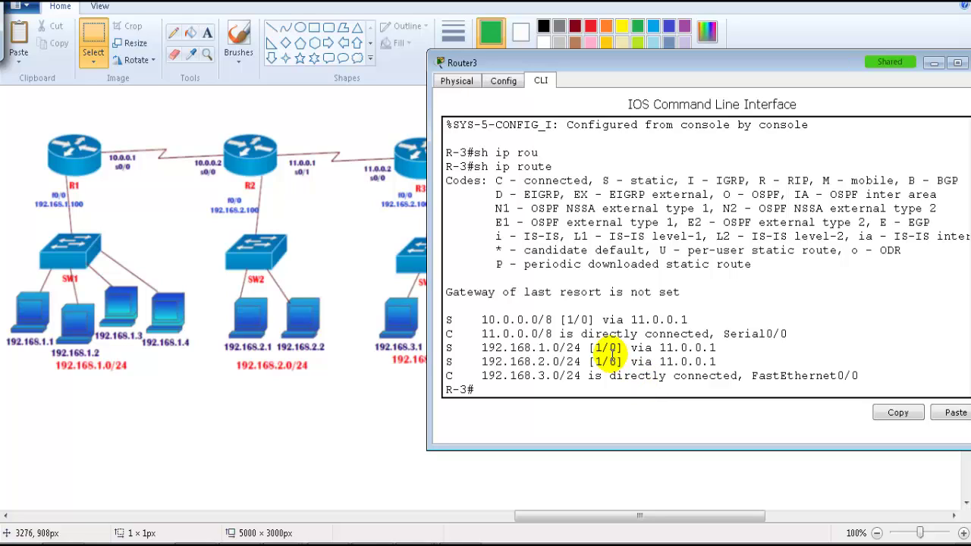
click(406, 347)
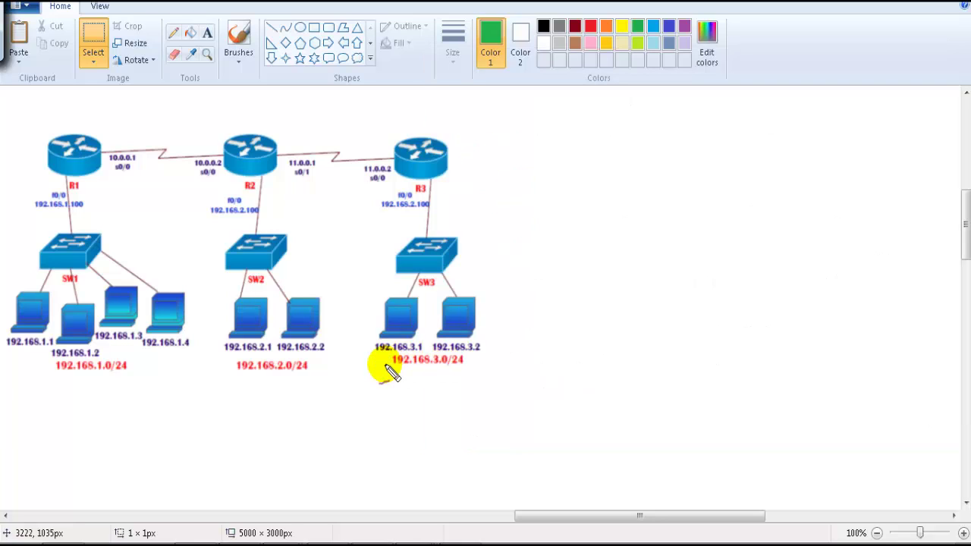
mouse_move(30, 340)
mouse_down()
mouse_move(22, 321)
mouse_move(40, 313)
mouse_up()
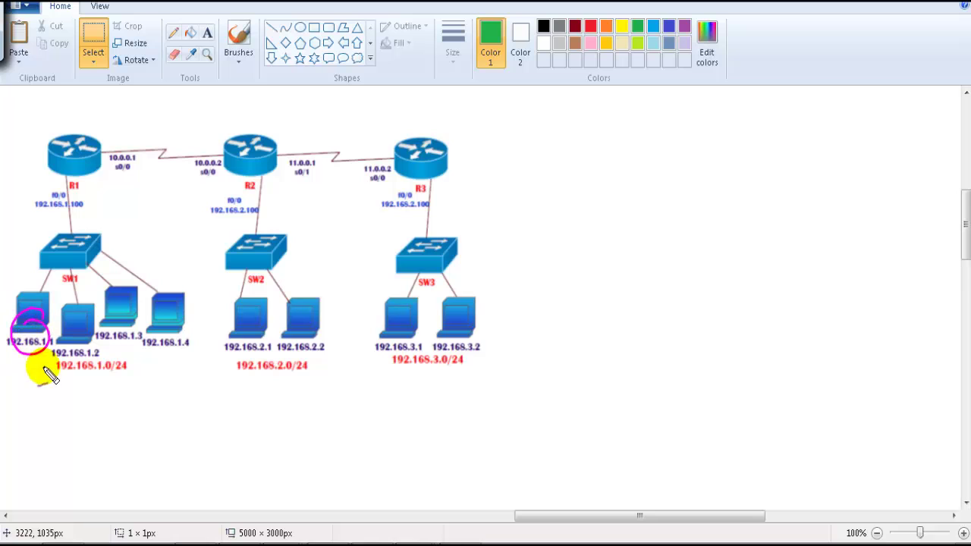
mouse_move(44, 370)
mouse_down()
mouse_move(58, 390)
mouse_move(210, 364)
mouse_move(209, 355)
mouse_up()
mouse_move(220, 366)
mouse_down()
mouse_move(263, 326)
mouse_move(270, 361)
mouse_up()
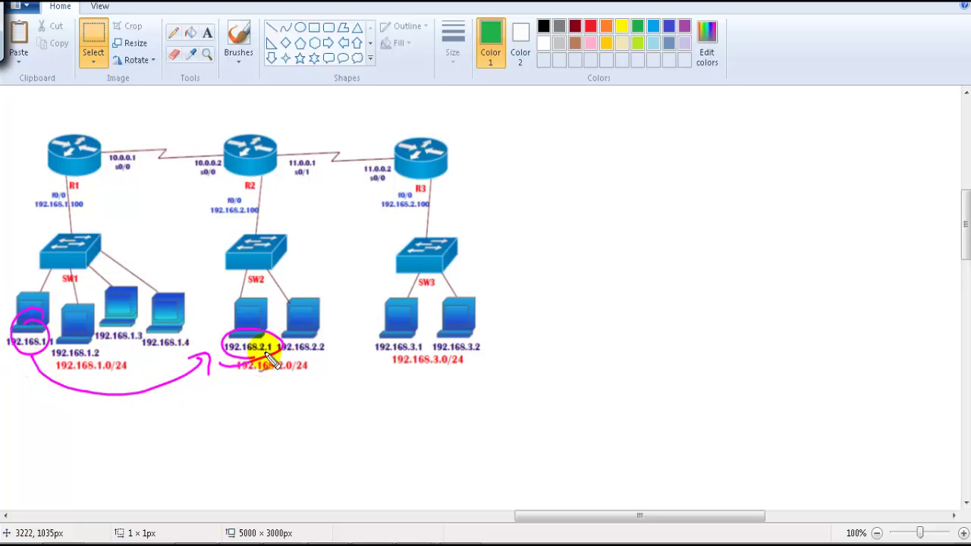
mouse_move(23, 353)
mouse_down()
mouse_move(150, 424)
mouse_move(384, 375)
mouse_move(372, 373)
mouse_move(392, 366)
mouse_move(389, 339)
mouse_move(392, 366)
mouse_up()
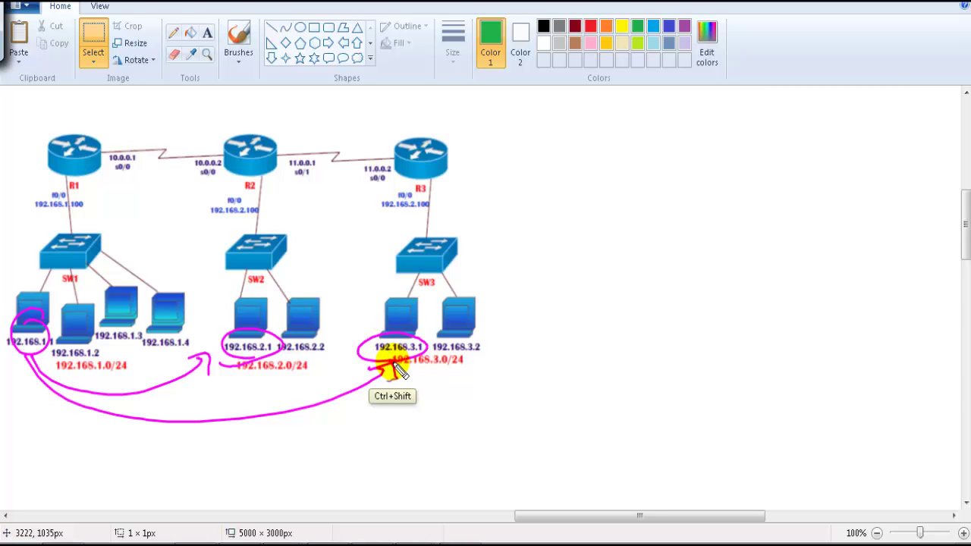
key(Escape)
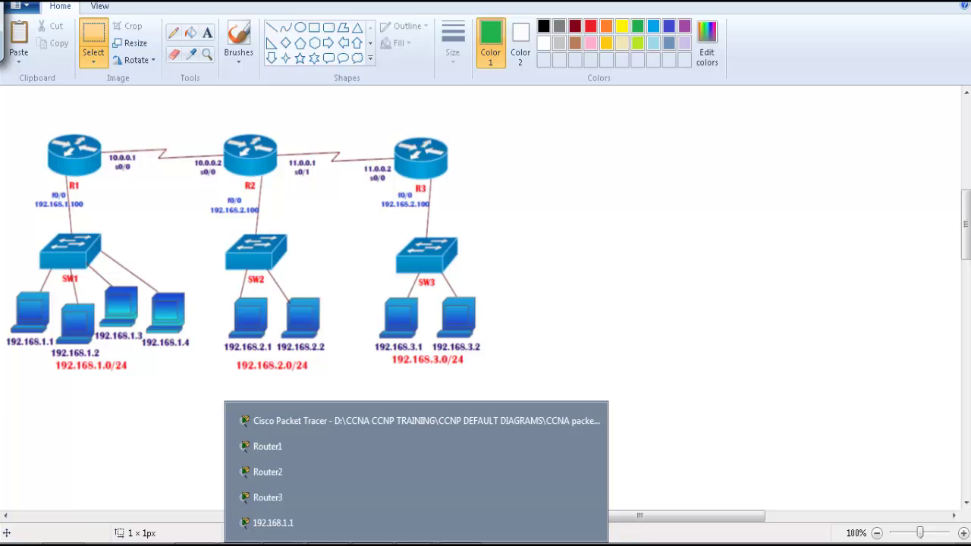
Ping 192.168.3.1 from the 192.168.1.1 PC, contrasting with the earlier unreachable replies
click(303, 522)
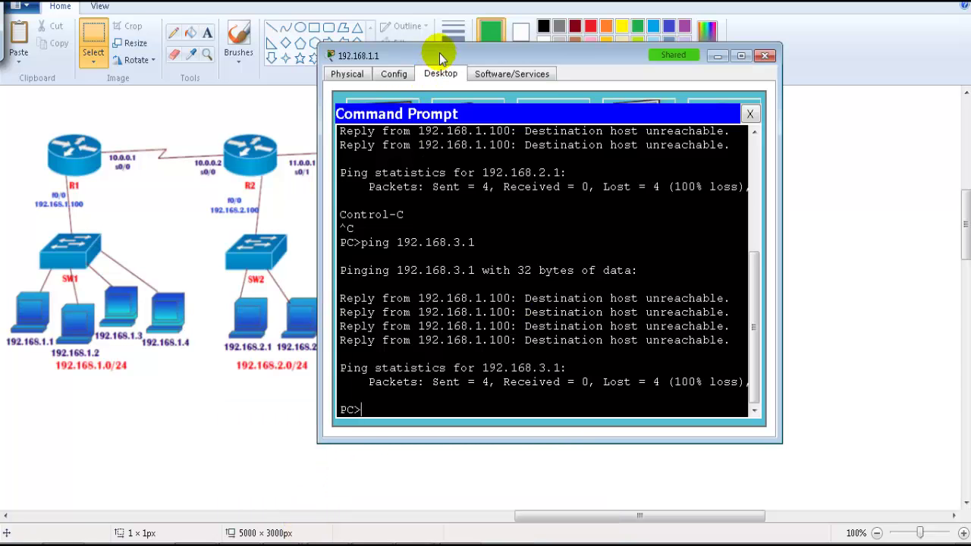
drag(439, 57, 586, 58)
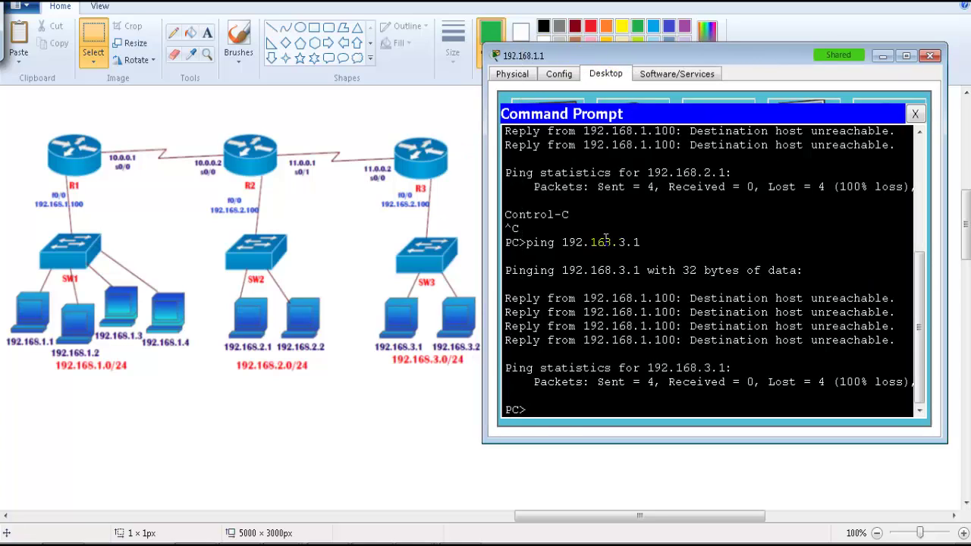
key(Return)
key(Return)
text(ping)
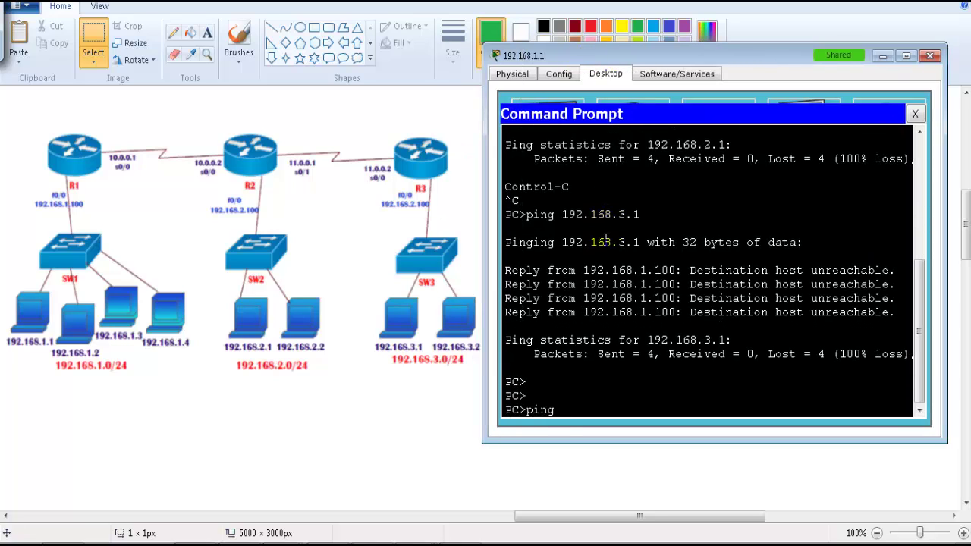
text( 192.168.3.1)
key(Return)
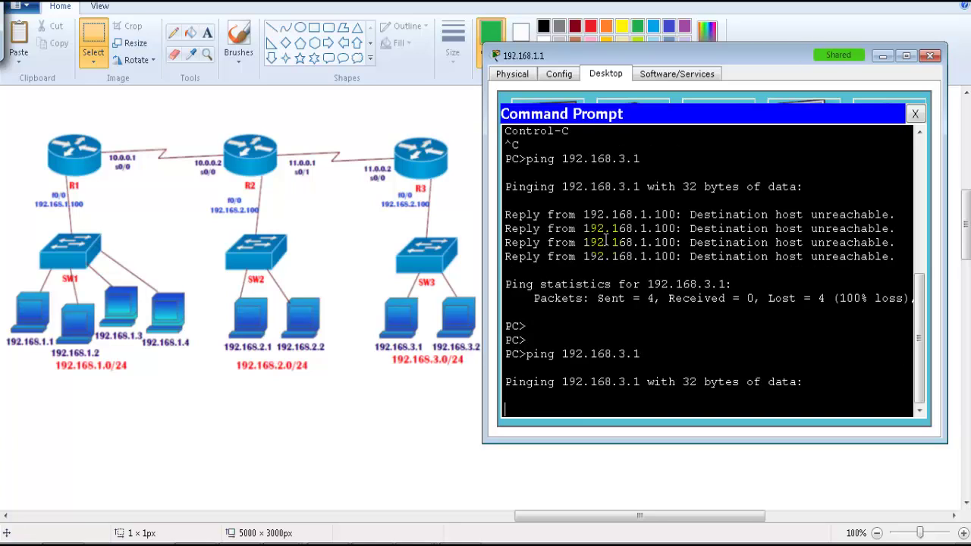
drag(619, 158, 669, 261)
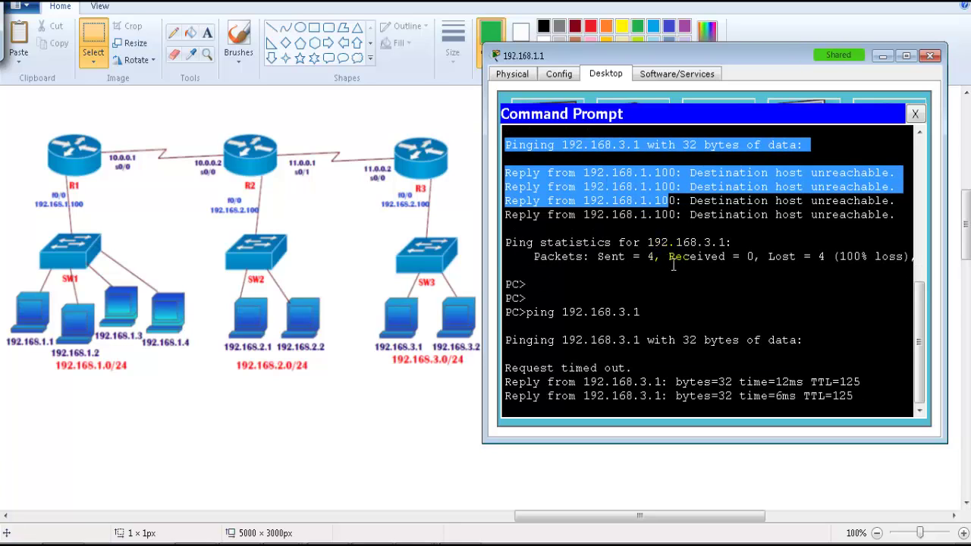
drag(606, 287, 706, 312)
Ping 192.168.2.1 from the same PC by editing the previous ping command
key(Return)
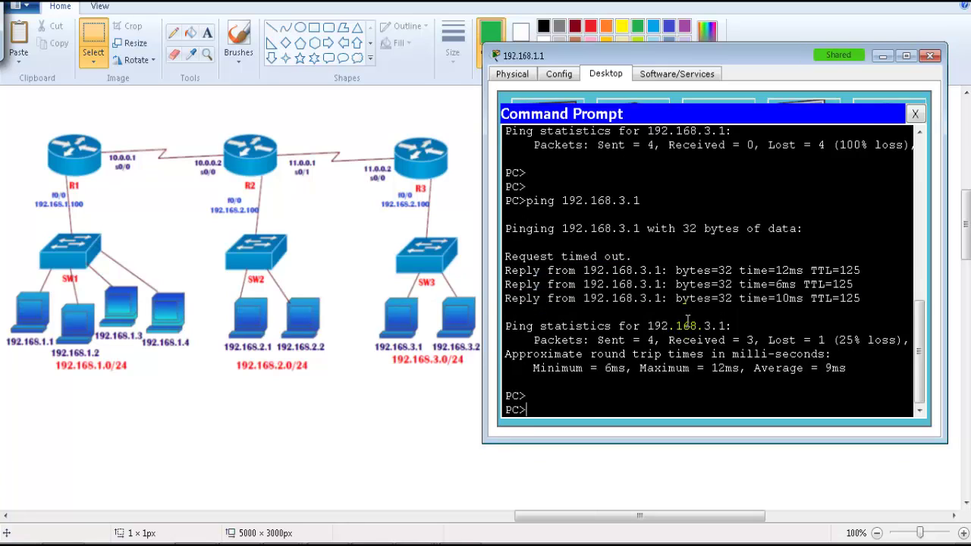
key(Return)
key(Up)
key(BackSpace)
text(2.168.2.1)
key(Return)
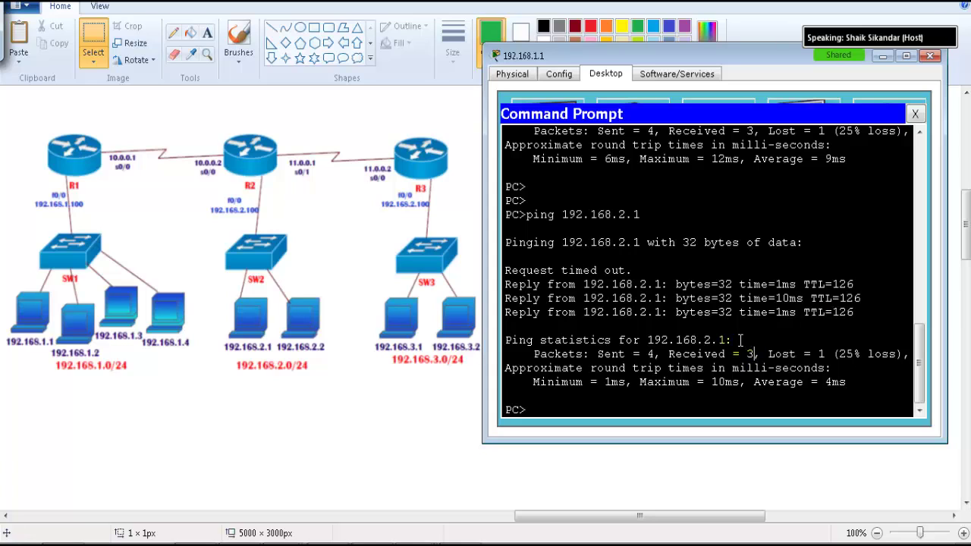
Run tracert to 192.168.3.1 and mark the four hop addresses in the output
key(Return)
key(Return)
text(tracert 192.168.3.1)
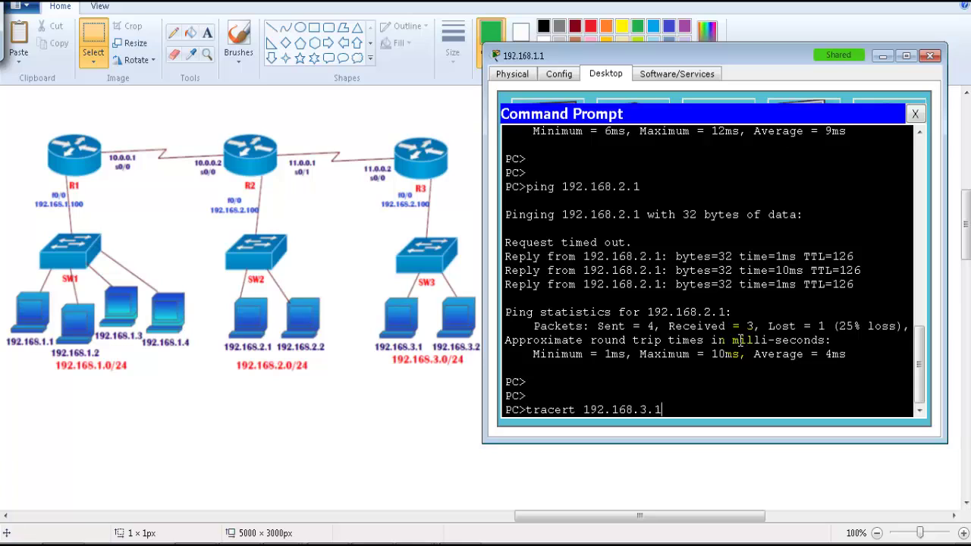
key(Return)
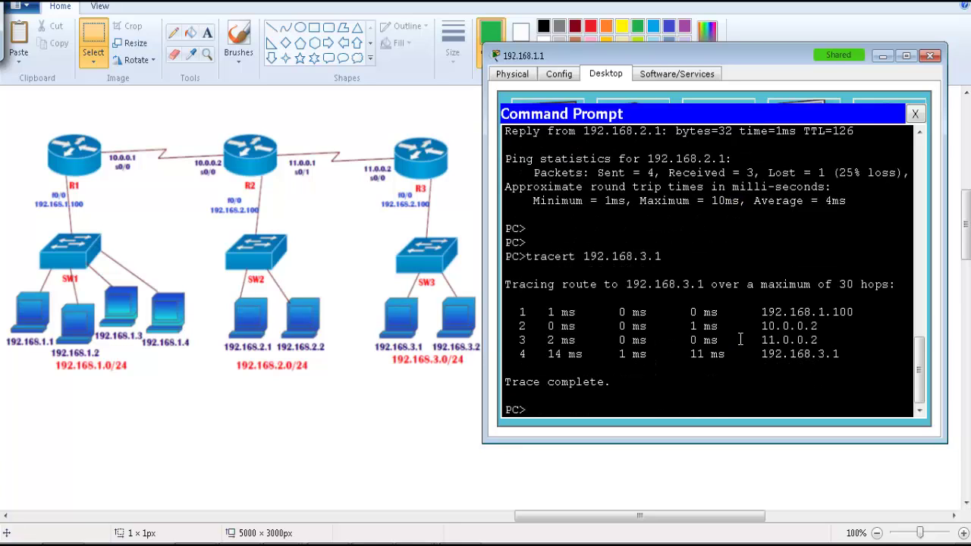
drag(746, 312, 852, 358)
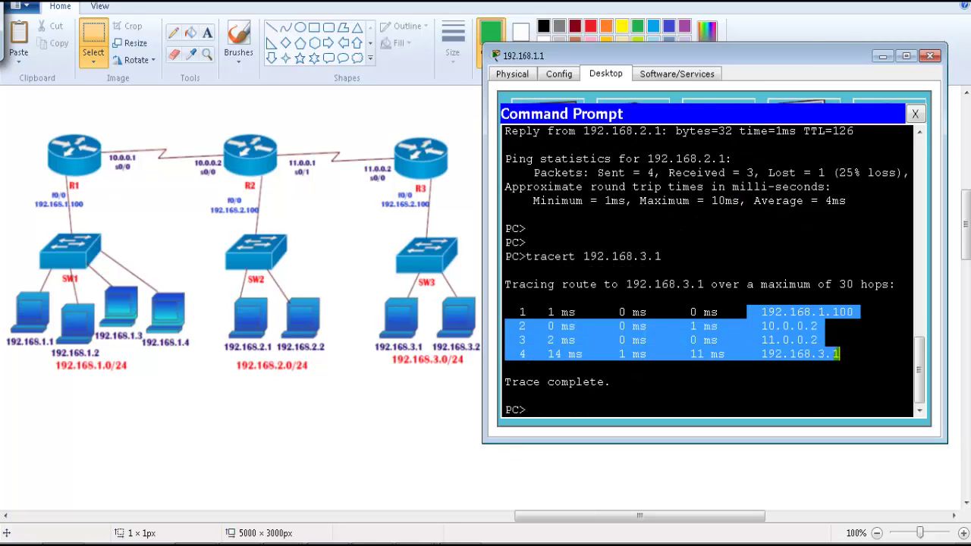
Annotate the trace path from R1's 192.168.1.100 across R2 and R3 to 192.168.3.1, then clear the ink
mouse_move(31, 299)
mouse_down()
mouse_move(34, 207)
mouse_move(170, 126)
mouse_move(209, 129)
mouse_move(213, 161)
mouse_move(183, 182)
mouse_move(214, 170)
mouse_up()
mouse_move(212, 137)
mouse_down()
mouse_move(357, 145)
mouse_move(386, 156)
mouse_move(395, 288)
mouse_up()
mouse_move(395, 302)
mouse_down()
mouse_move(403, 320)
mouse_move(389, 321)
mouse_move(402, 334)
mouse_up()
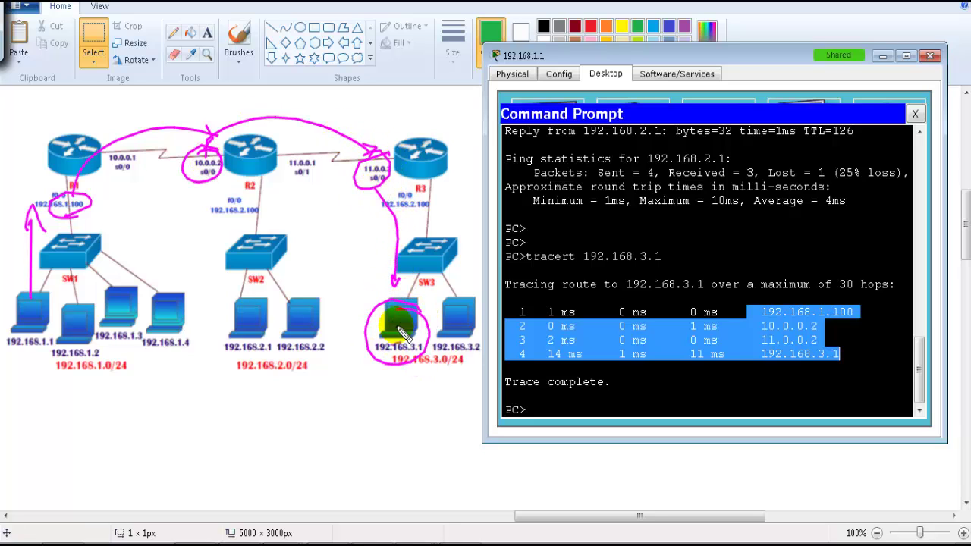
mouse_move(742, 306)
mouse_down()
mouse_move(862, 292)
mouse_move(863, 370)
mouse_move(766, 373)
mouse_move(813, 316)
mouse_move(863, 321)
mouse_move(862, 337)
mouse_move(796, 357)
mouse_move(754, 348)
mouse_move(862, 355)
mouse_up()
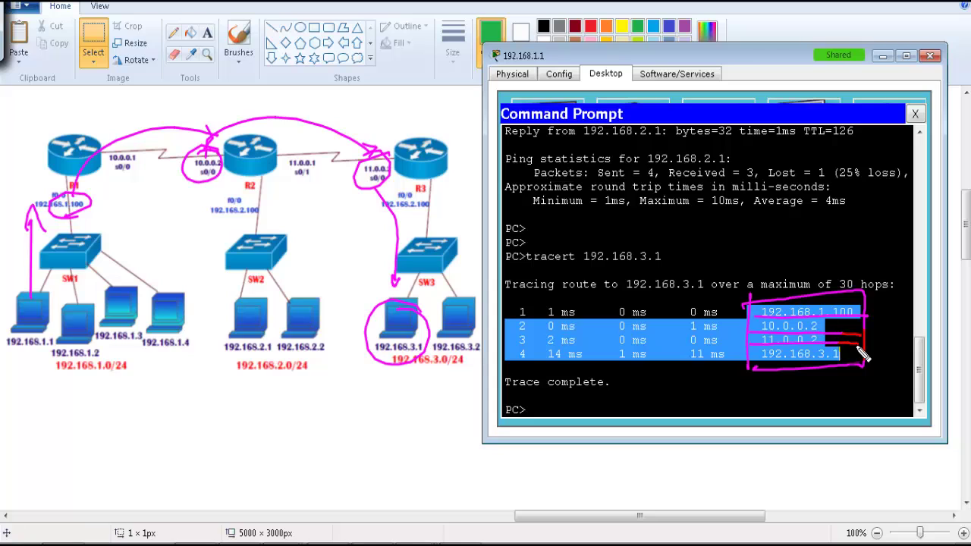
key(ctrl+shift+c)
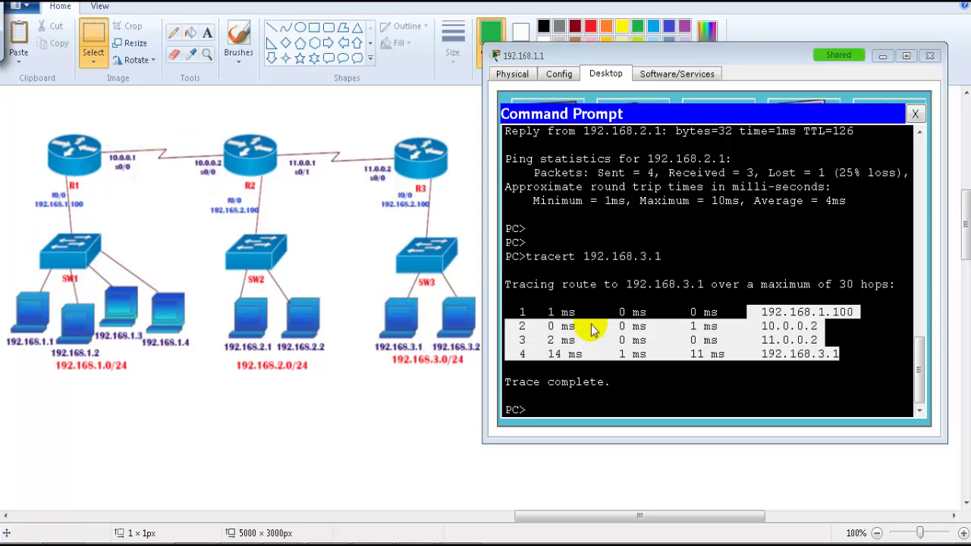
Bring the Paint diagram forward and sketch two extra routers linked beyond R3
click(458, 359)
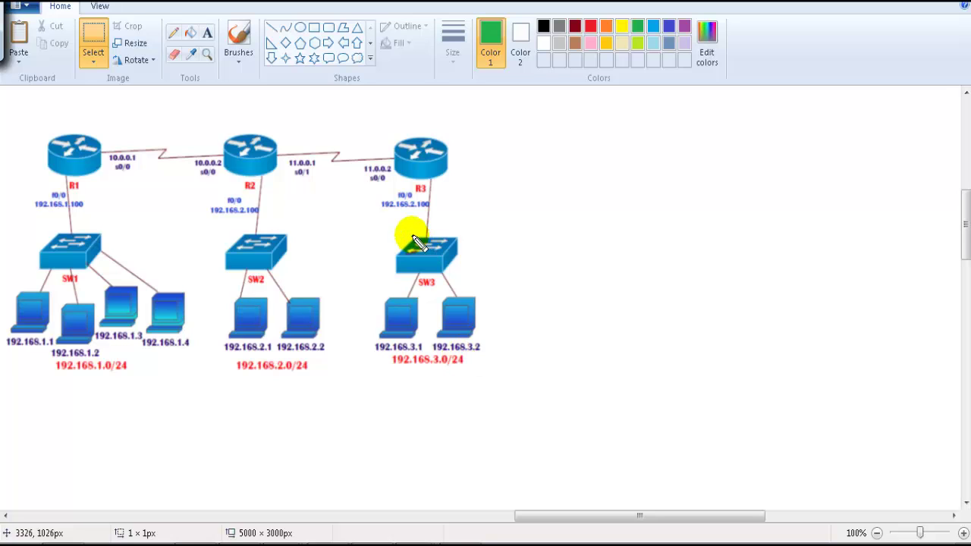
mouse_move(436, 165)
mouse_down()
mouse_move(602, 153)
mouse_move(592, 249)
mouse_move(629, 253)
mouse_move(584, 266)
mouse_move(606, 303)
mouse_up()
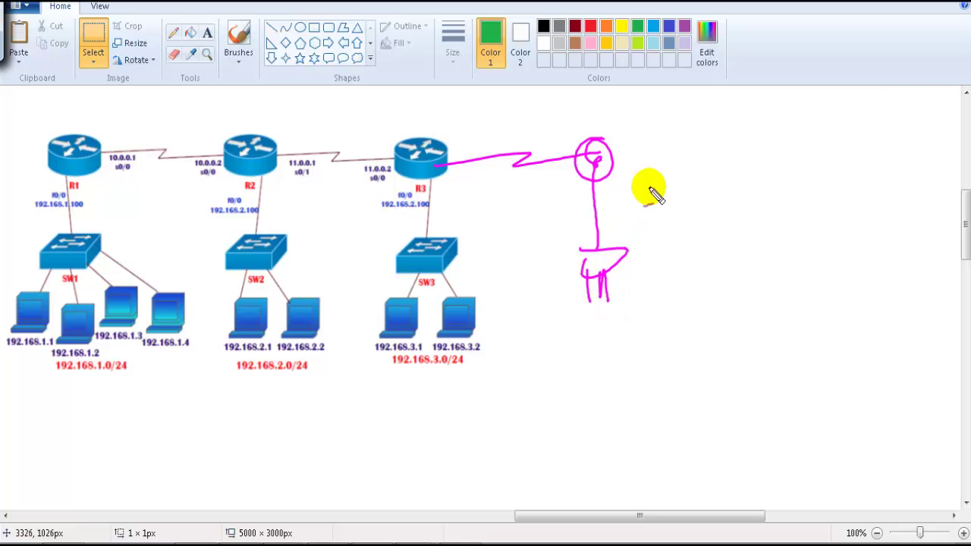
mouse_move(611, 156)
mouse_down()
mouse_move(767, 150)
mouse_move(774, 163)
mouse_move(762, 158)
mouse_move(756, 281)
mouse_up()
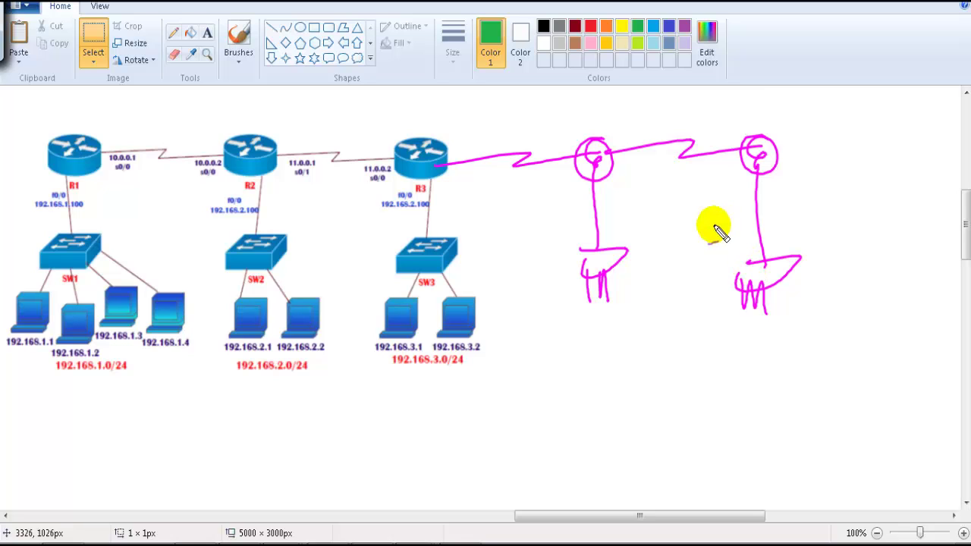
mouse_move(510, 168)
mouse_down()
mouse_move(573, 161)
mouse_move(455, 163)
mouse_up()
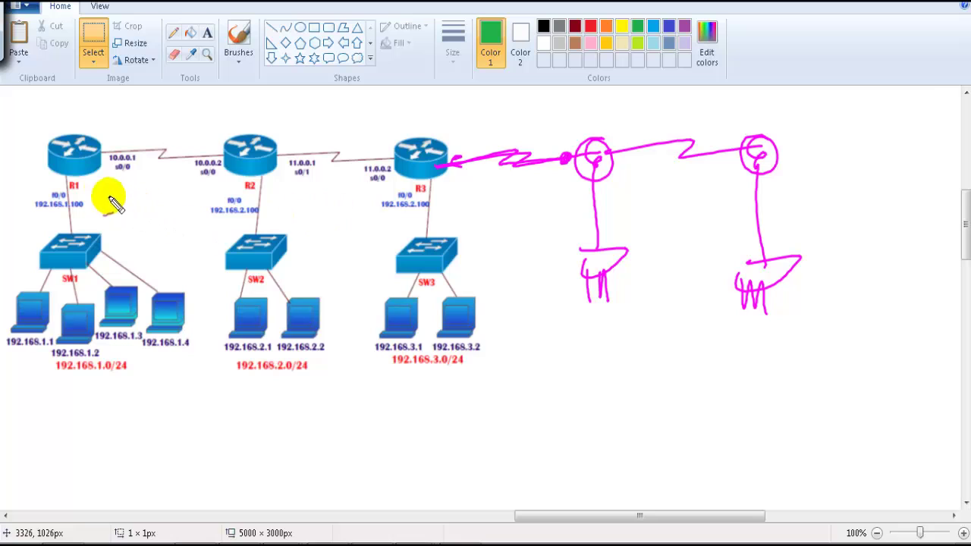
Sketch arrows from R1 to SW2 and SW3, circle 10.0.0.2, and outline 192.168.2.0/24
drag(96, 170, 265, 271)
mouse_move(124, 171)
mouse_down()
mouse_move(390, 260)
mouse_move(358, 265)
mouse_up()
drag(238, 167, 231, 181)
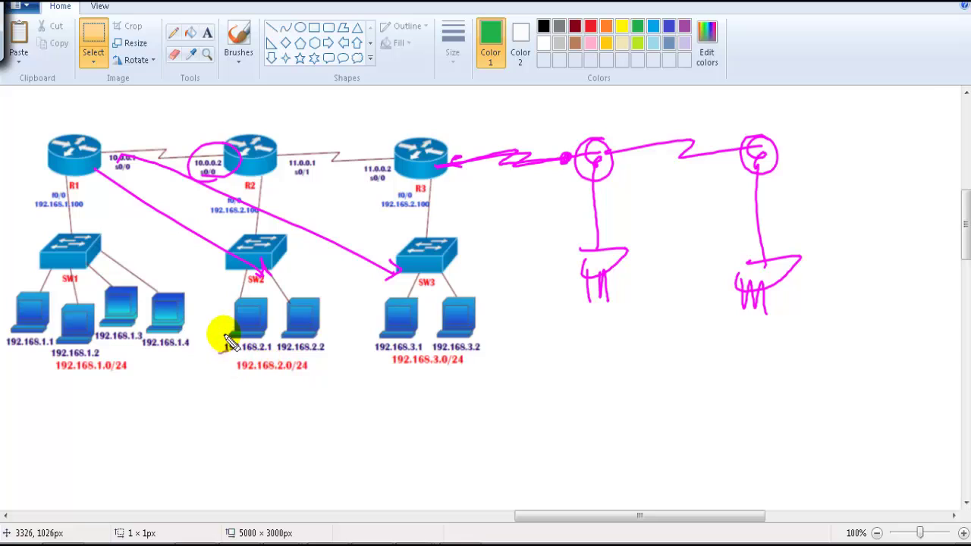
mouse_move(226, 336)
mouse_down()
mouse_move(345, 356)
mouse_move(258, 368)
mouse_move(303, 310)
mouse_move(334, 328)
mouse_up()
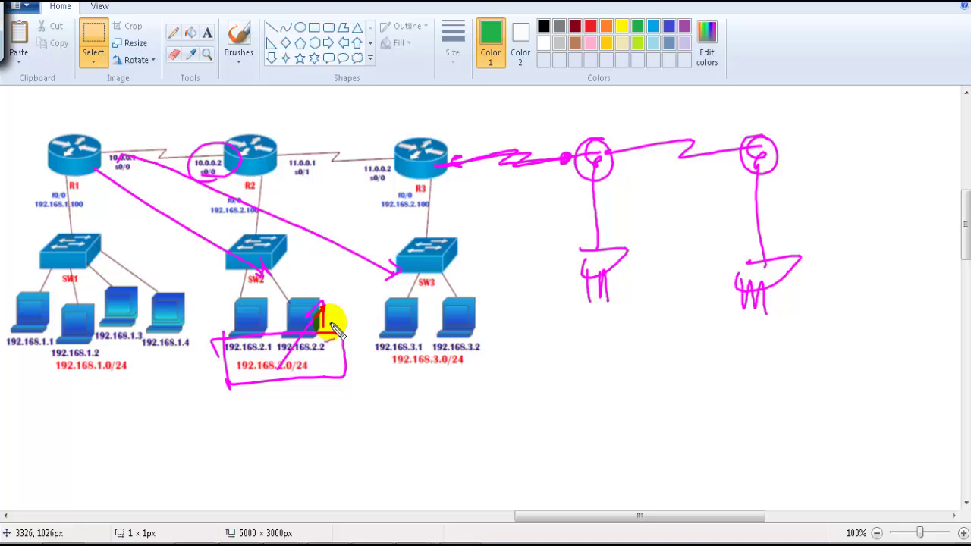
drag(331, 329, 321, 321)
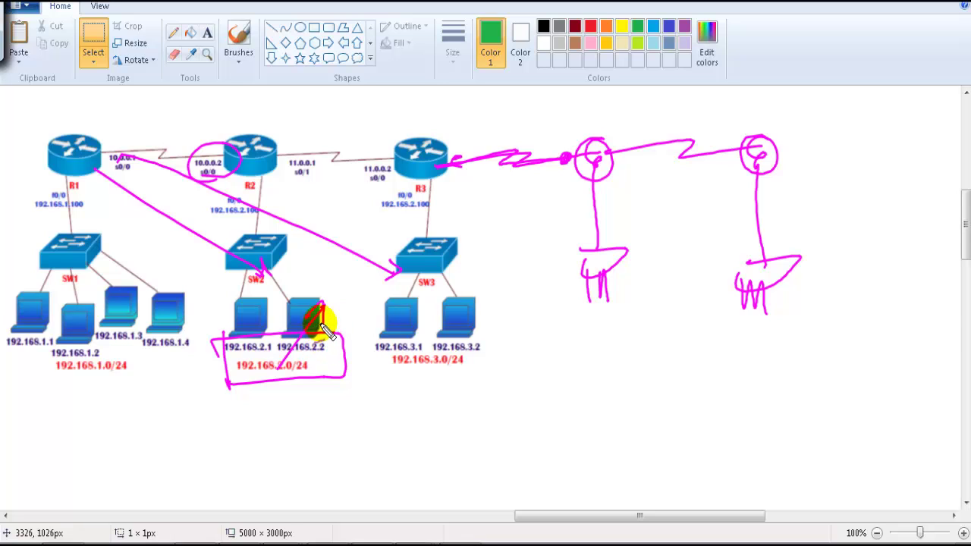